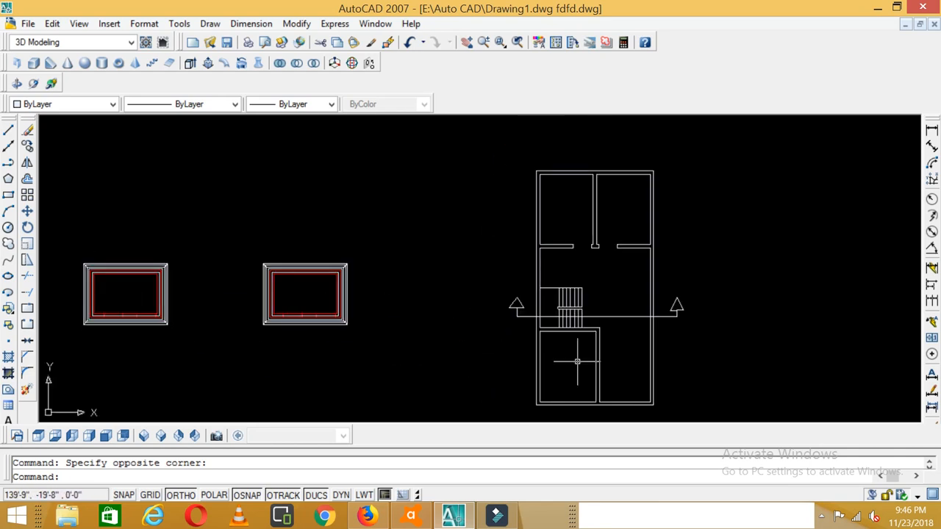
- Examine the section line across the staircase in the floor plan and compare it with the X-SECTION drawing above
scroll(530, 367, up, 2)
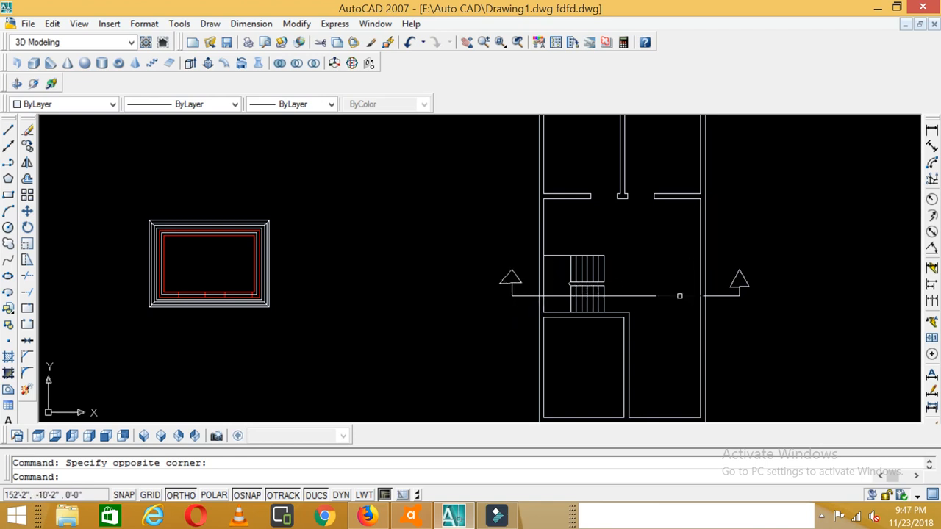
scroll(679, 296, down, 5)
scroll(692, 172, up, 5)
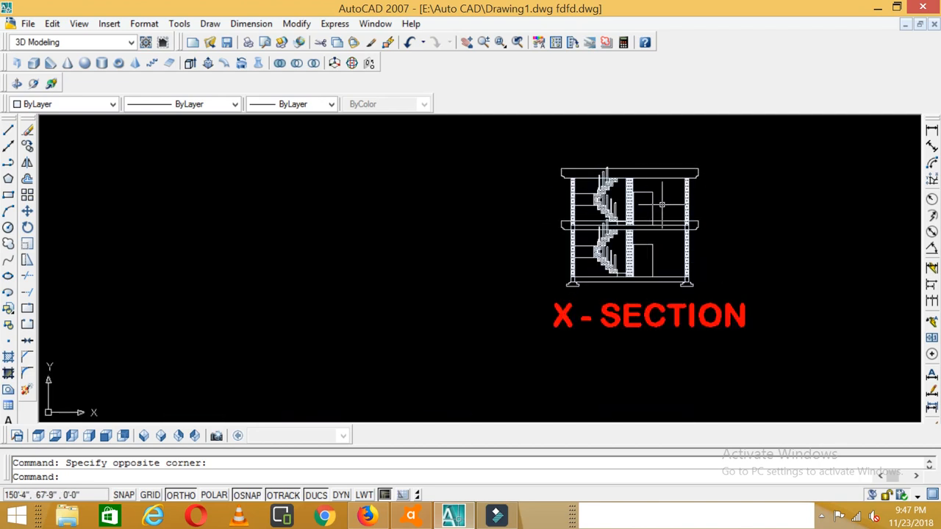
scroll(662, 210, up, 2)
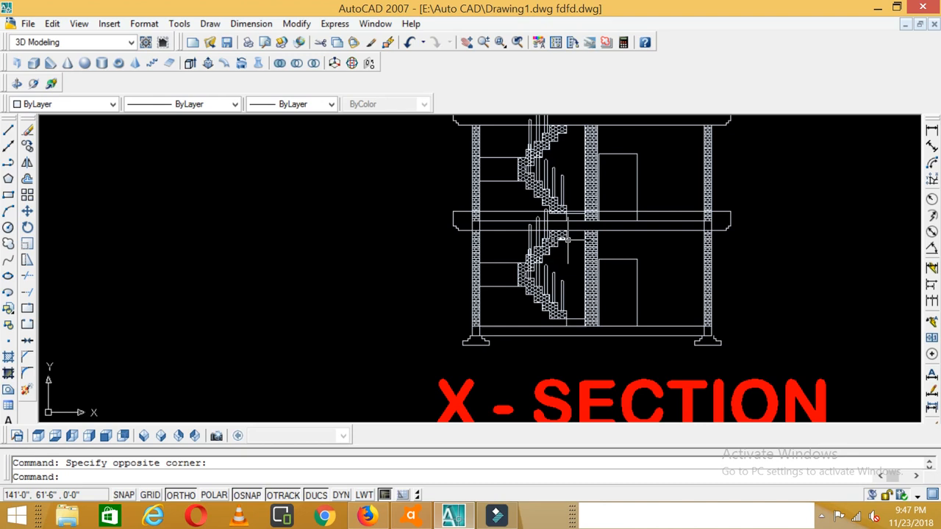
scroll(567, 244, down, 3)
scroll(520, 255, up, 4)
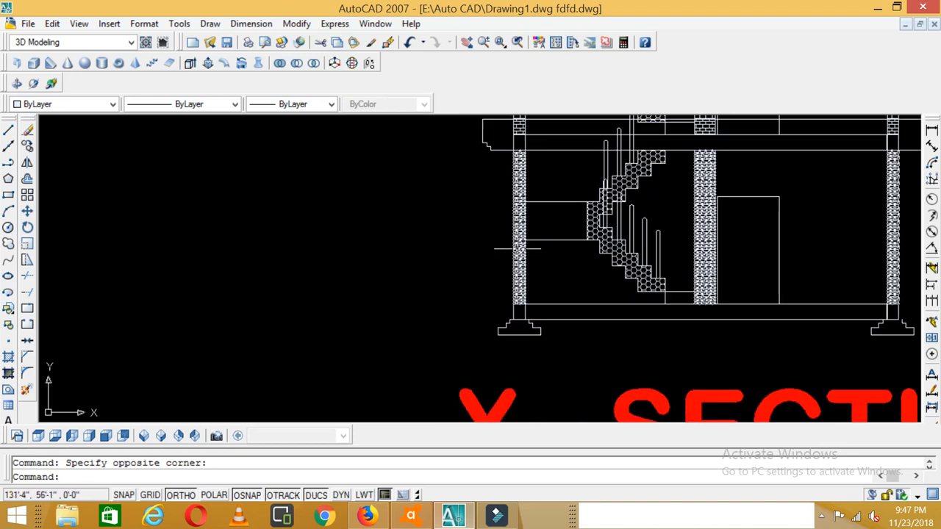
scroll(521, 249, down, 5)
scroll(514, 290, up, 4)
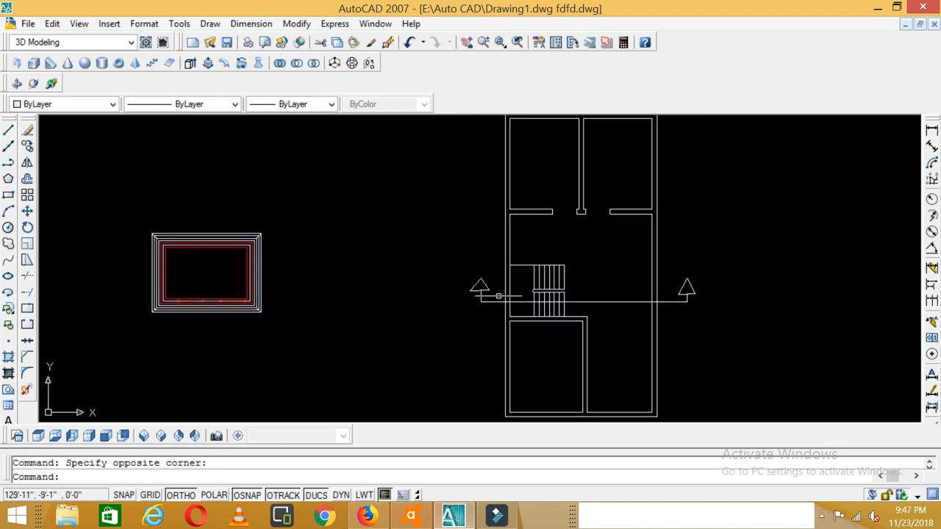
scroll(547, 305, down, 5)
scroll(515, 287, up, 4)
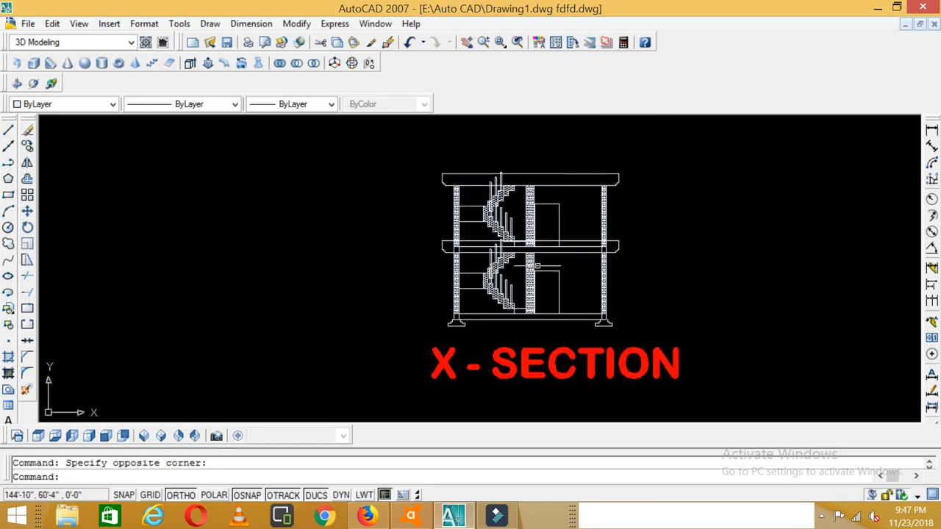
scroll(538, 257, down, 5)
scroll(532, 319, up, 8)
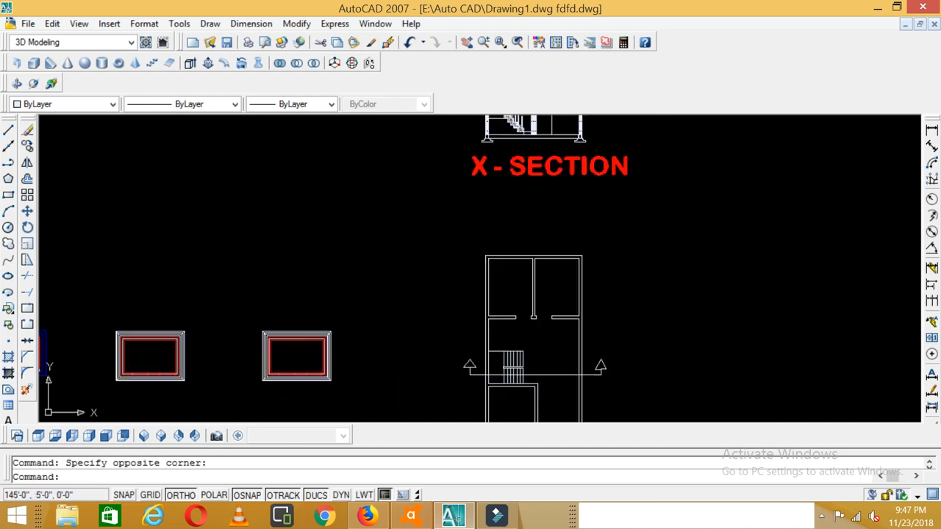
scroll(526, 296, down, 5)
scroll(551, 220, up, 5)
scroll(553, 220, down, 7)
scroll(569, 310, up, 8)
scroll(573, 309, down, 3)
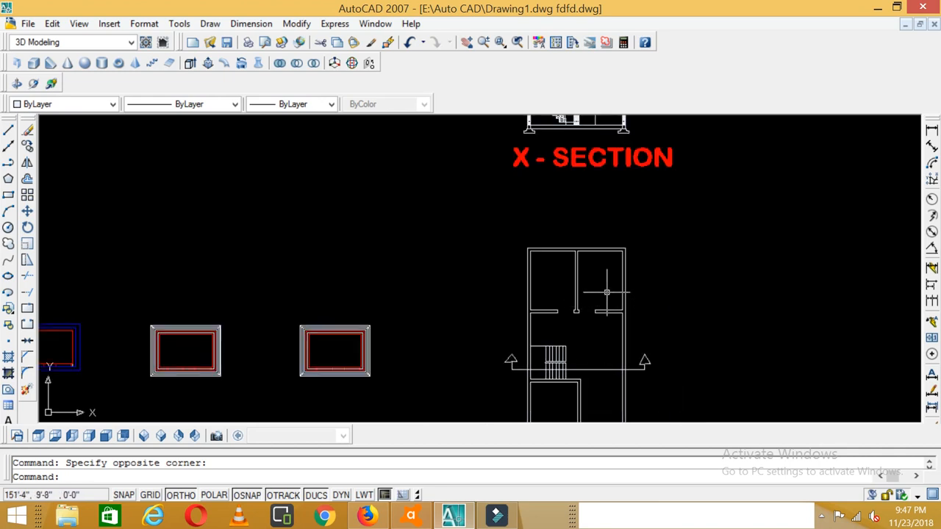
scroll(577, 342, down, 1)
scroll(581, 353, up, 4)
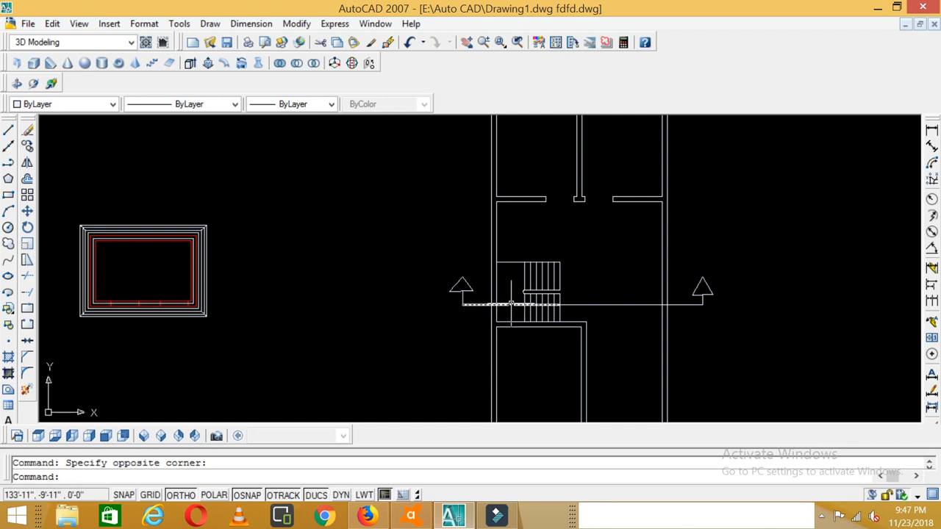
scroll(508, 303, down, 2)
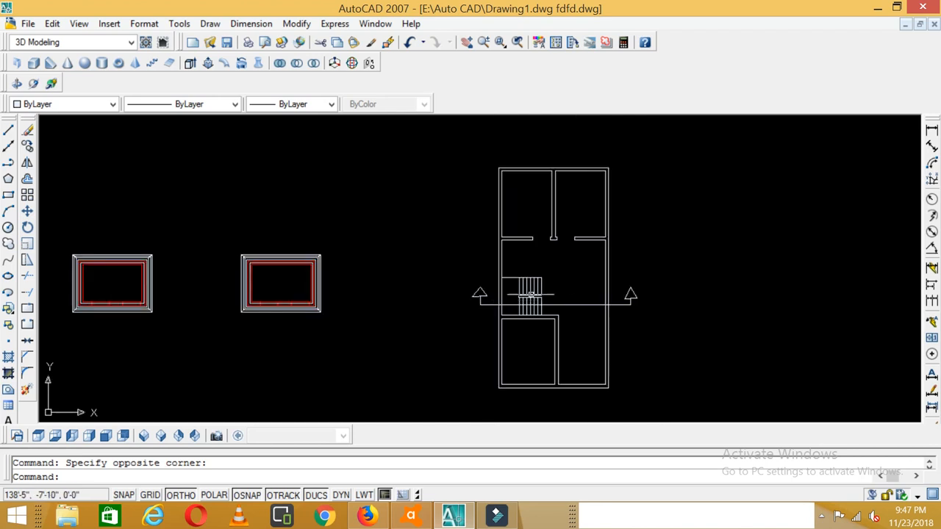
scroll(526, 300, down, 4)
scroll(522, 307, up, 5)
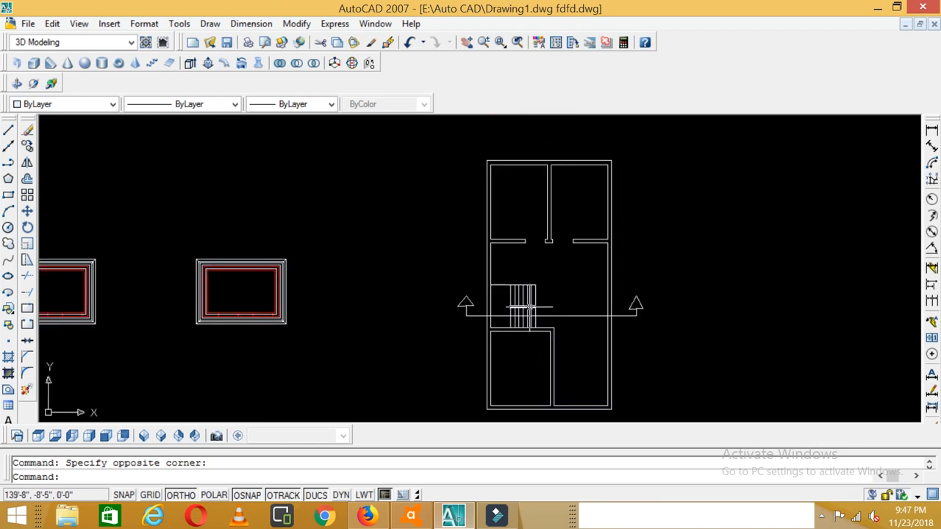
scroll(524, 302, down, 5)
scroll(530, 291, up, 1)
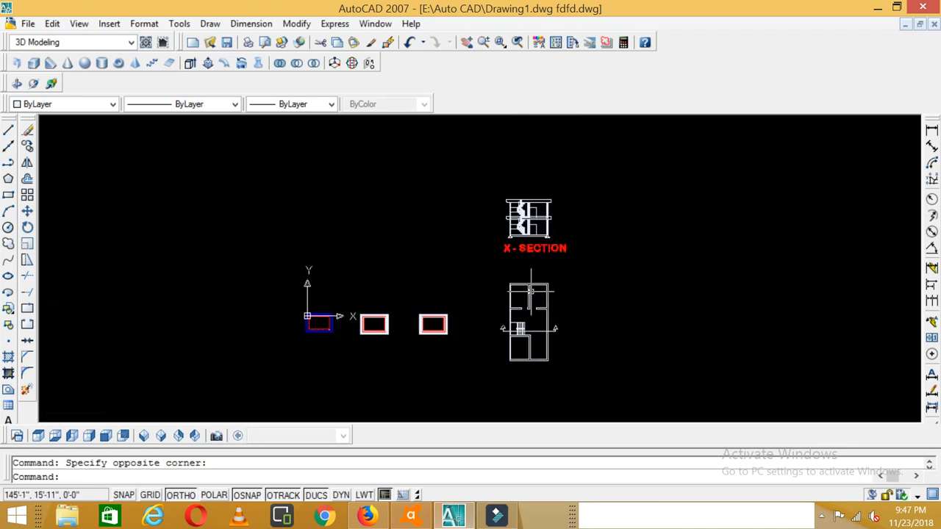
- Move the X-SECTION drawing with its title horizontally to the right, clear of the space above the floor plan
text(m)
key(Return)
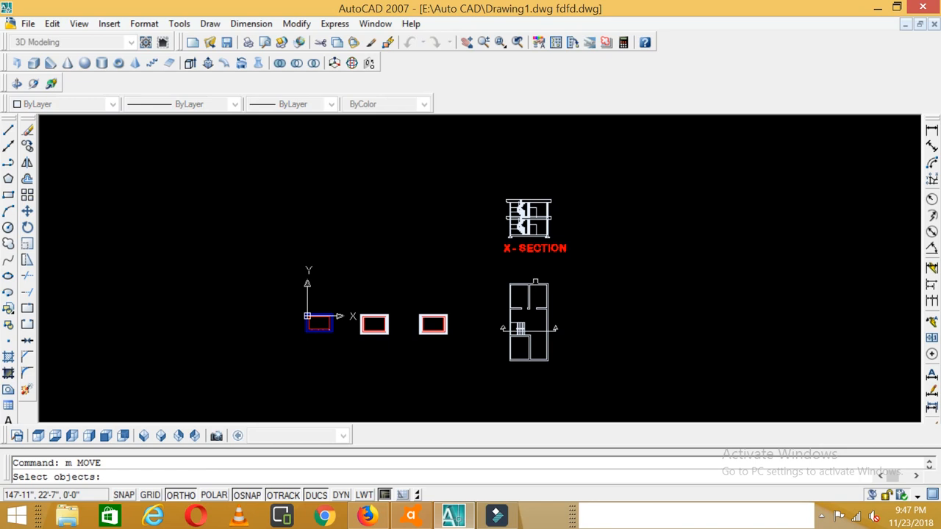
click(591, 271)
click(473, 184)
key(Return)
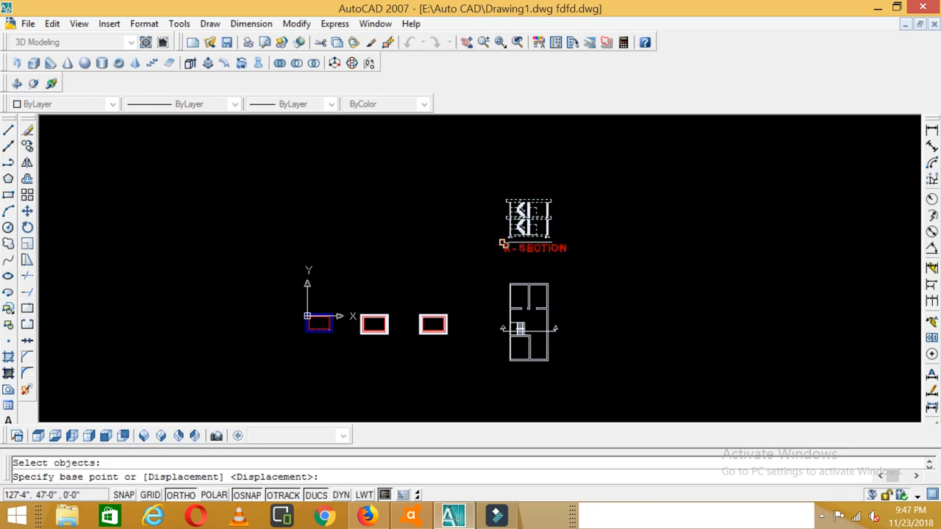
click(561, 249)
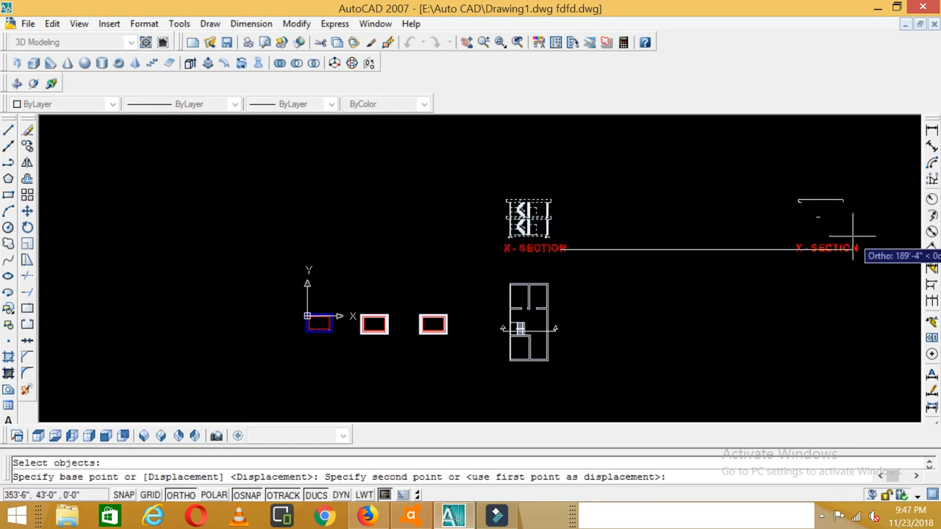
click(842, 213)
scroll(485, 340, up, 5)
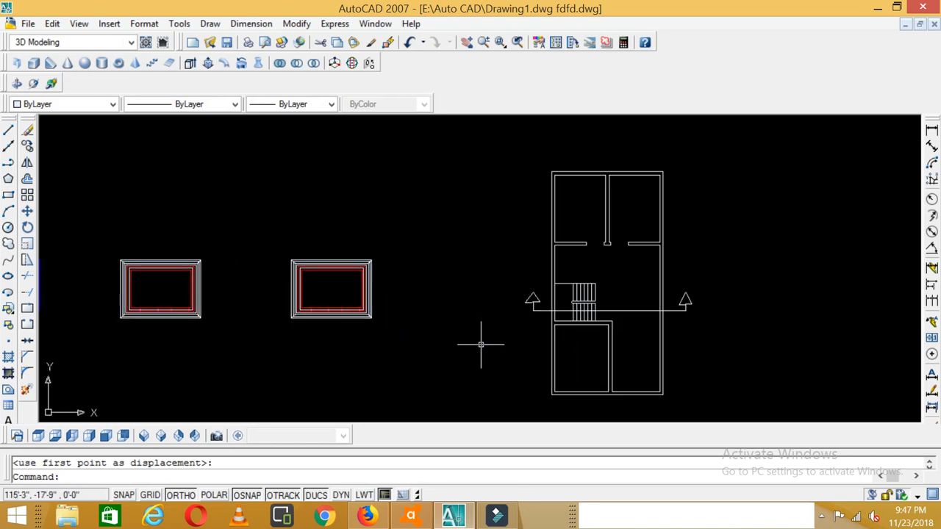
key(Escape)
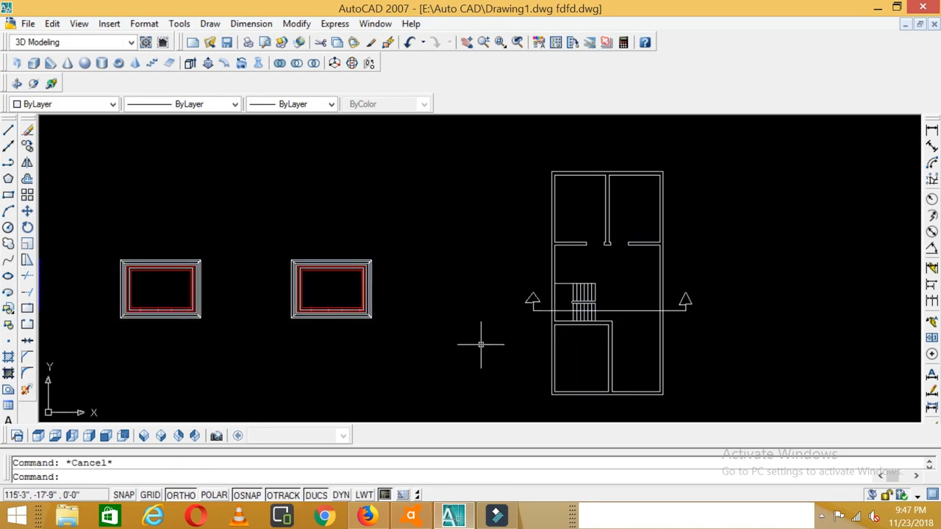
- Draw vertical construction lines where the section line crosses the outer and inner faces of the plan's left wall
text(xl)
key(Return)
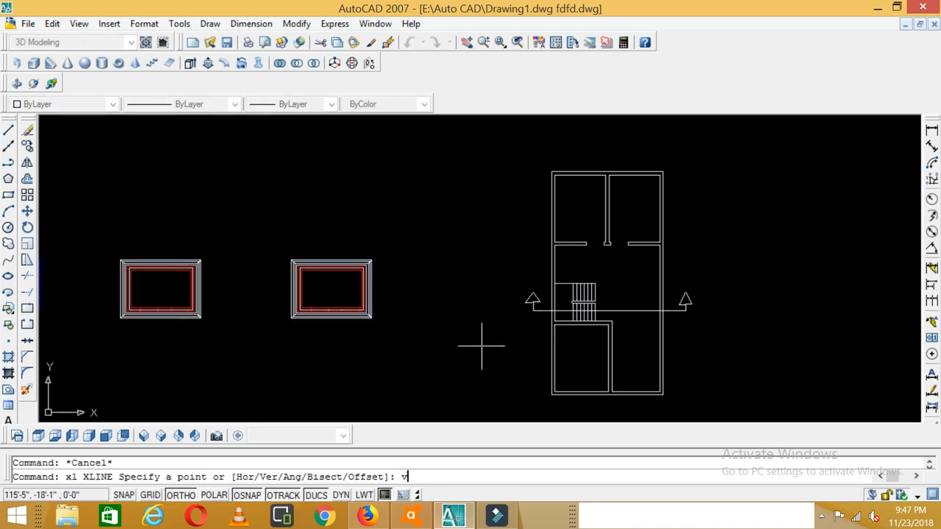
text(v)
key(Return)
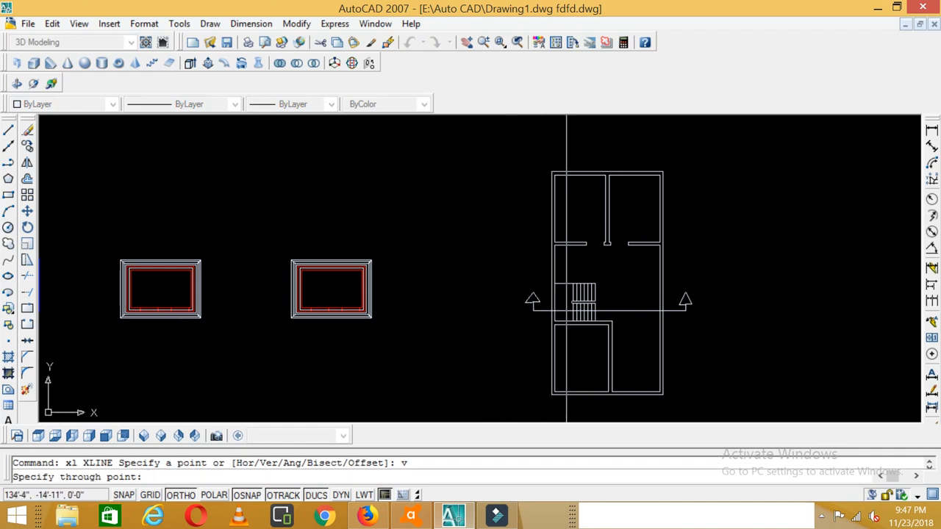
scroll(555, 325, up, 2)
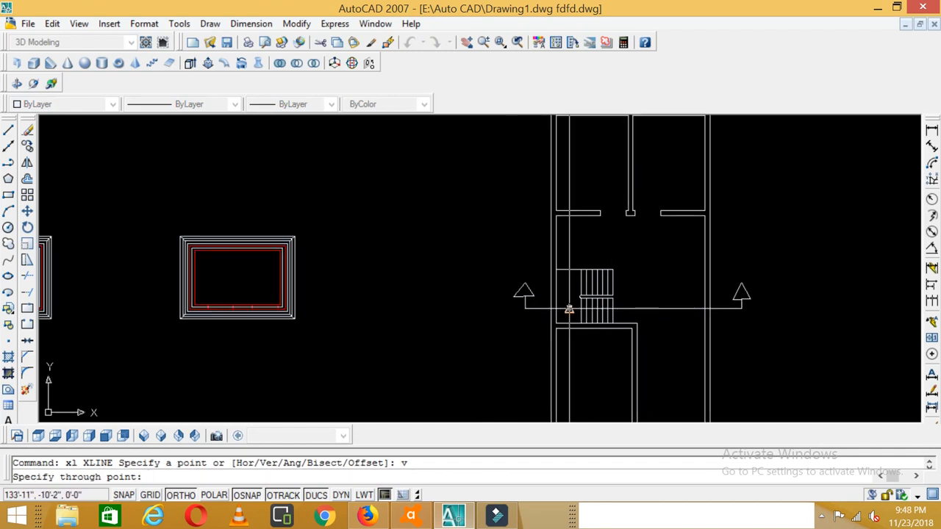
scroll(553, 310, up, 2)
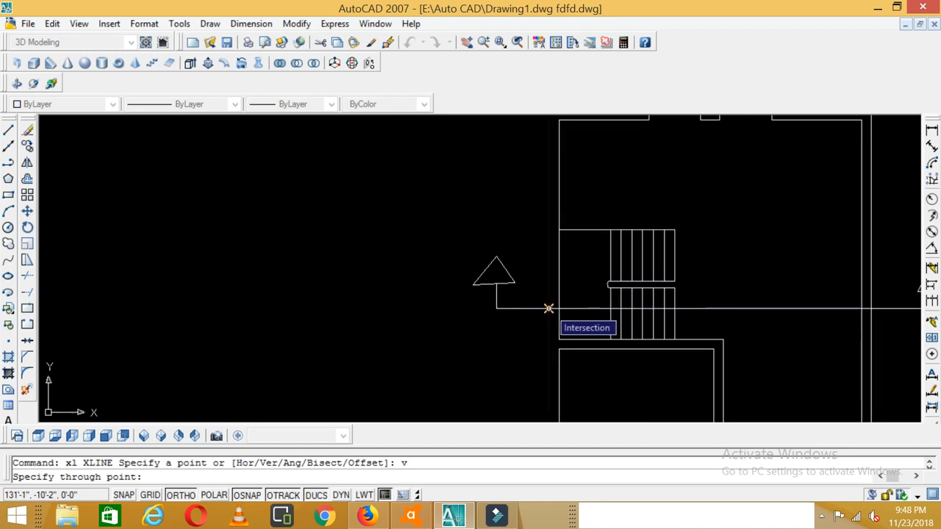
click(548, 308)
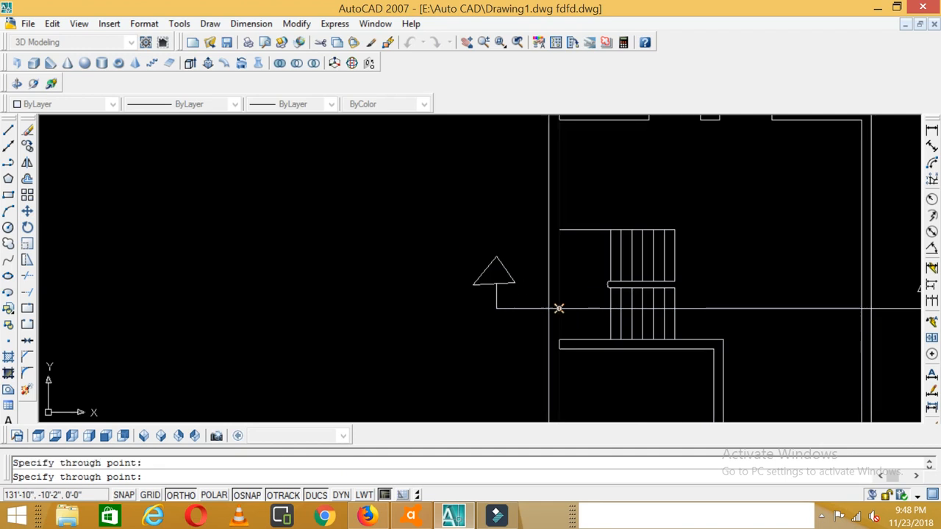
click(558, 308)
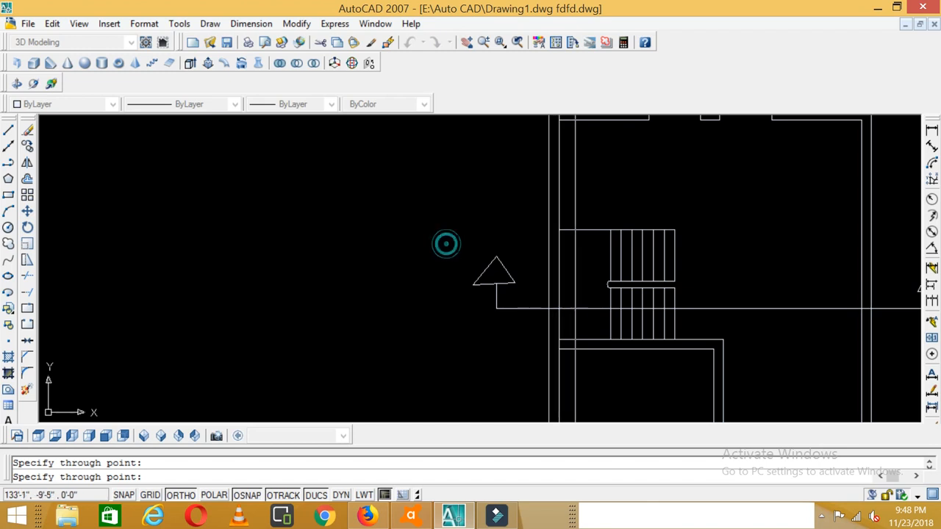
- Add vertical construction lines where the section line crosses the successive stair riser lines
click(610, 308)
click(621, 308)
click(634, 309)
scroll(639, 308, up, 2)
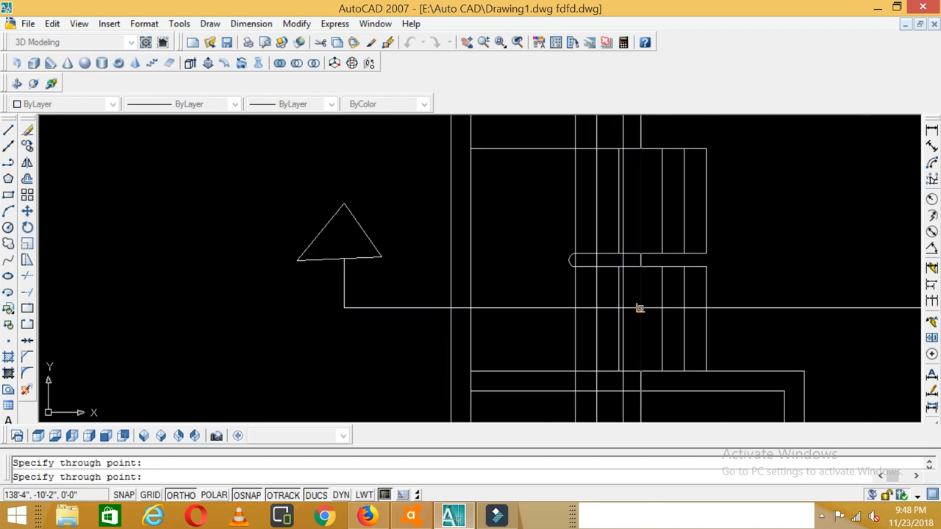
click(640, 308)
click(662, 308)
click(684, 308)
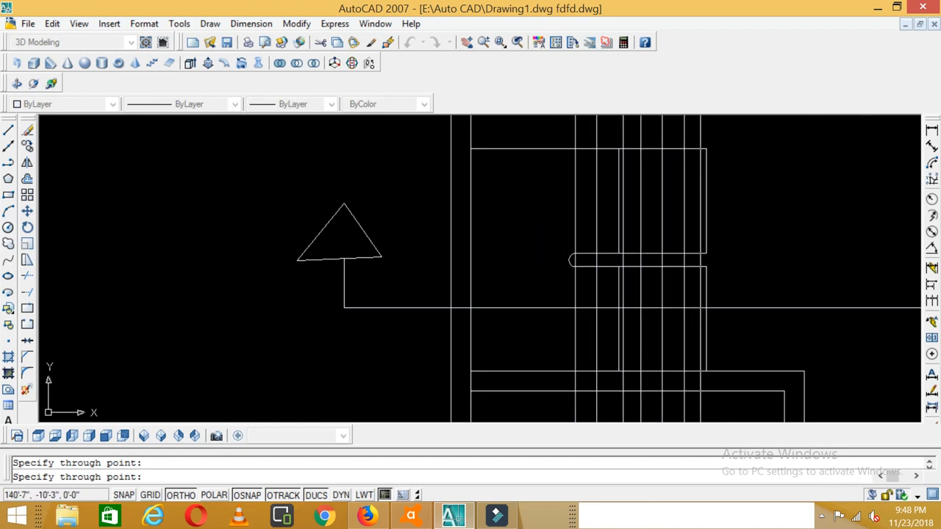
- Add vertical construction lines through the right wall's faces and the edges of the middle stub wall and door opening
scroll(654, 319, down, 3)
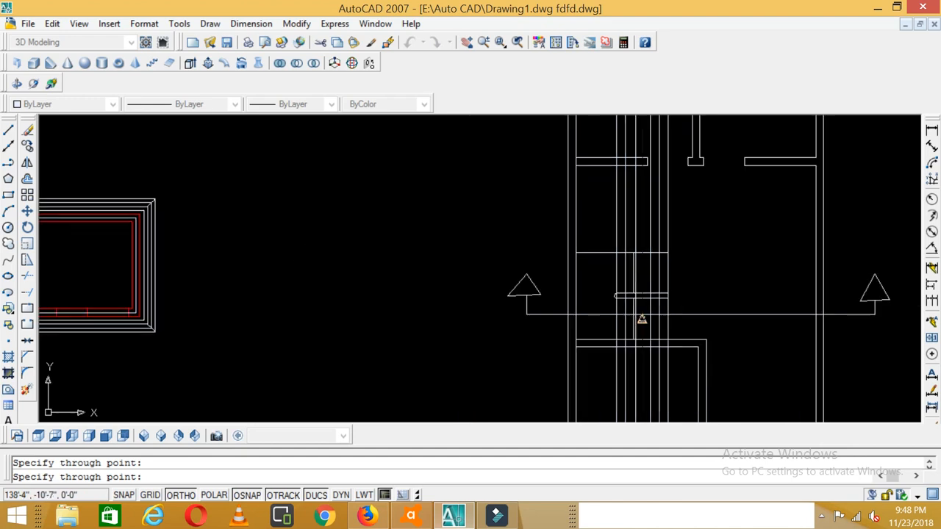
scroll(816, 316, up, 5)
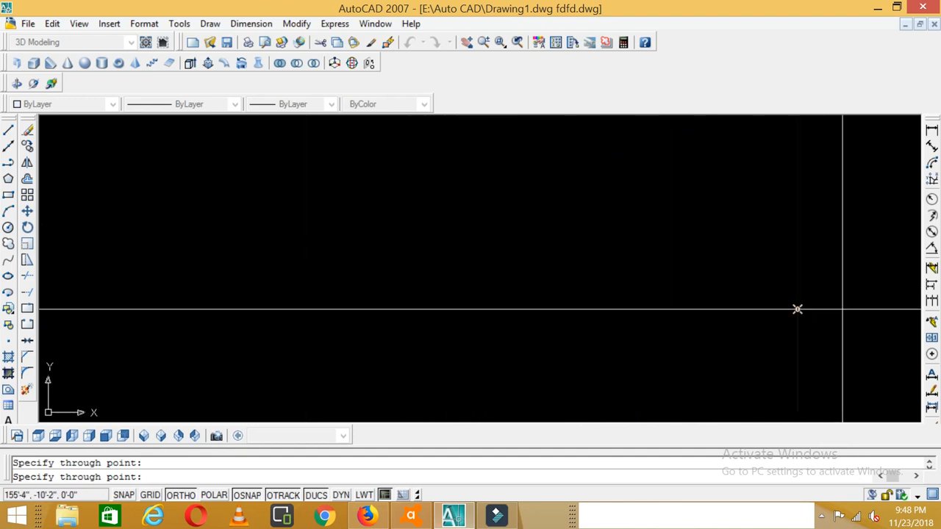
scroll(794, 310, down, 4)
scroll(809, 311, up, 2)
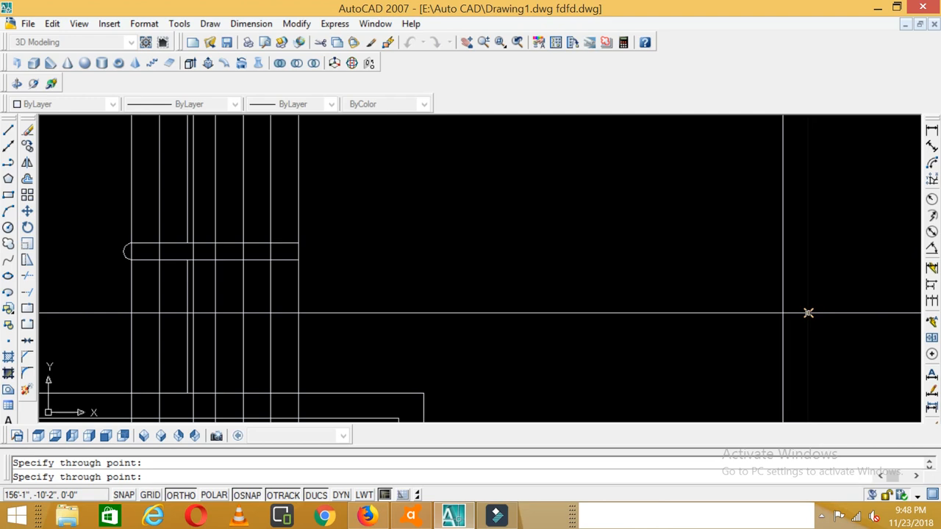
scroll(807, 316, down, 3)
scroll(714, 217, up, 5)
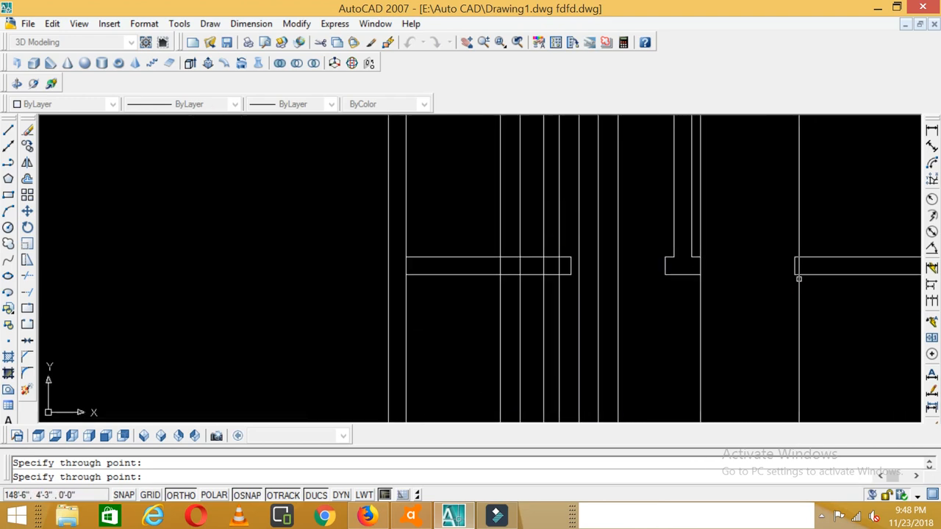
click(664, 273)
scroll(665, 252, down, 2)
scroll(665, 250, down, 3)
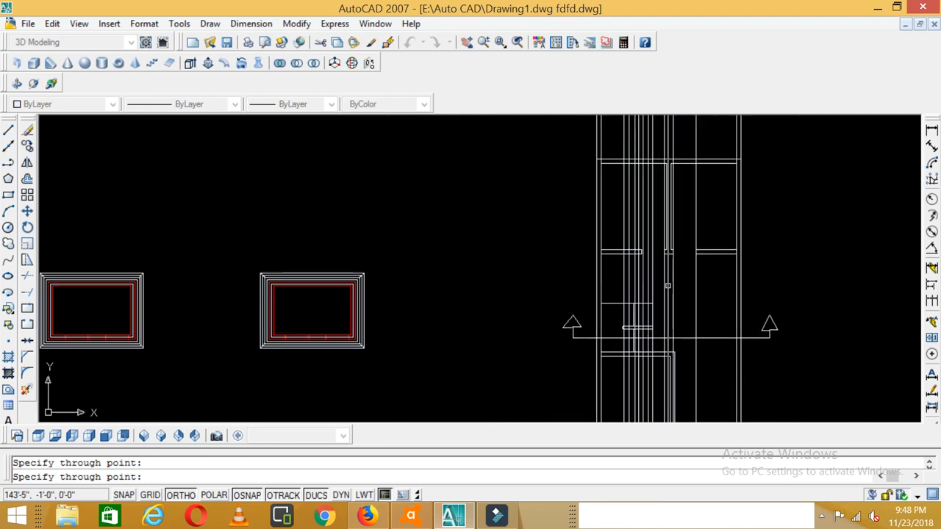
scroll(660, 329, up, 4)
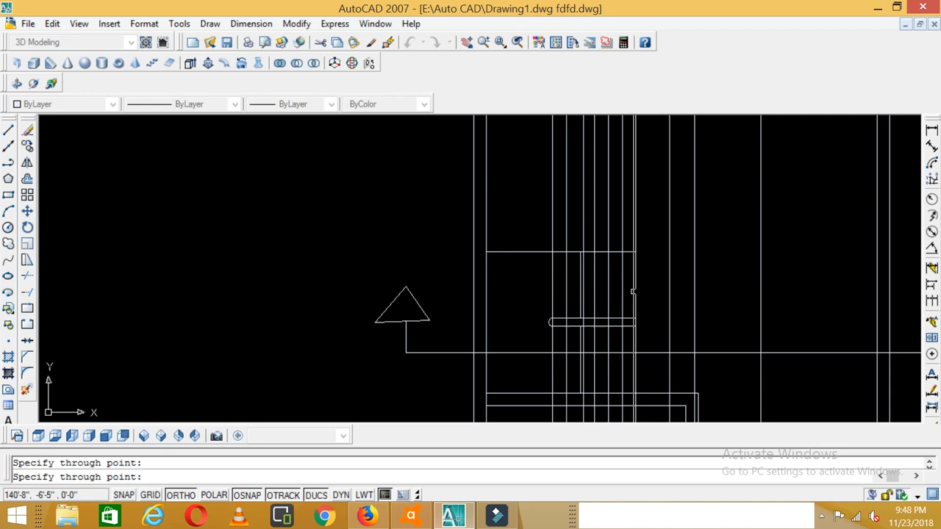
key(Escape)
- Delete the misplaced vertical construction line beside the stair's middle riser line
scroll(582, 331, up, 3)
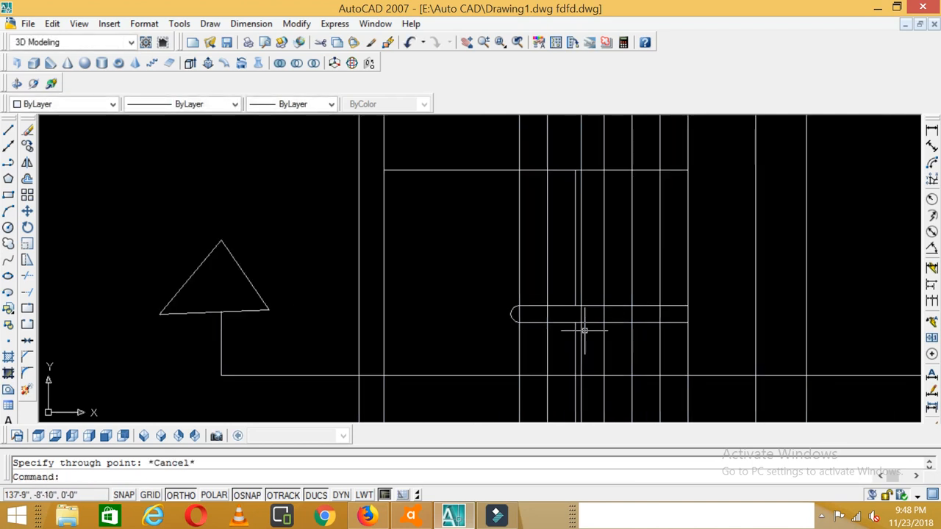
click(581, 333)
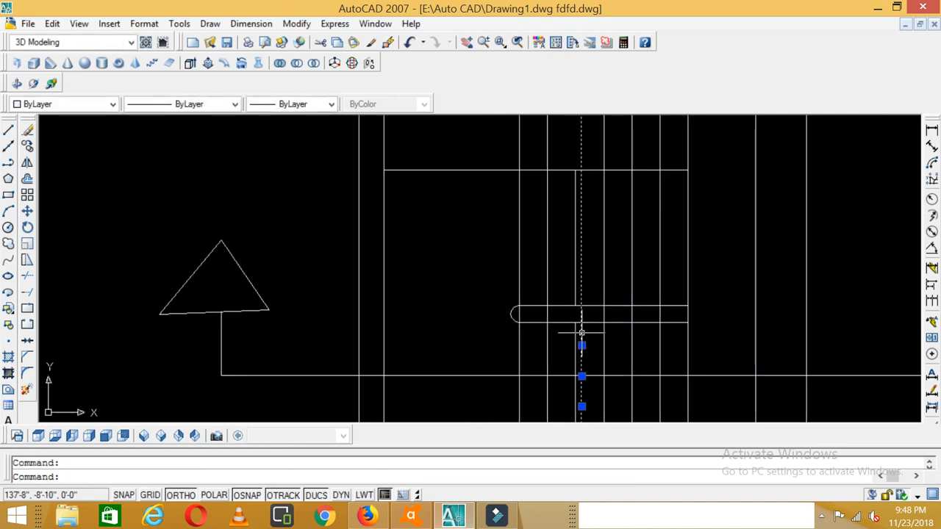
key(Delete)
- Draw a vertical construction line exactly through the middle stair riser line where it meets the handrail's lower edge
text(xl)
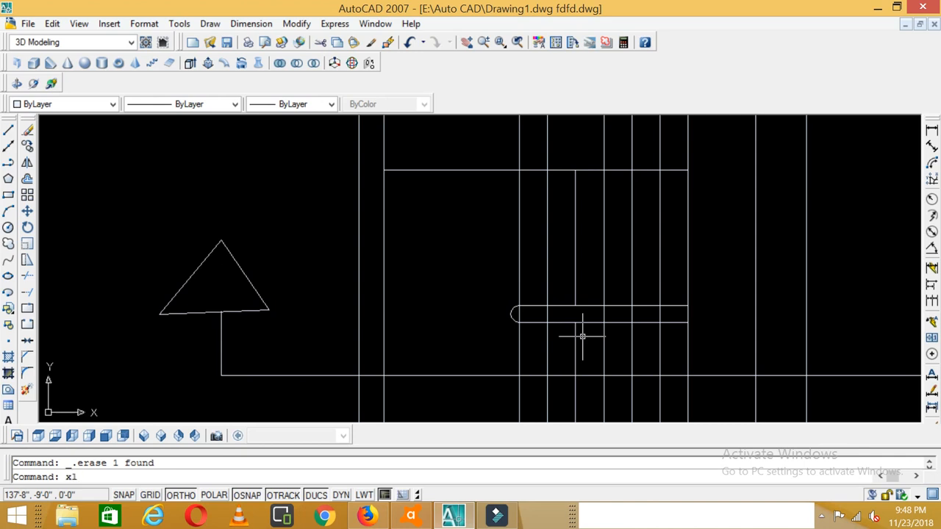
key(Return)
text(v)
key(Return)
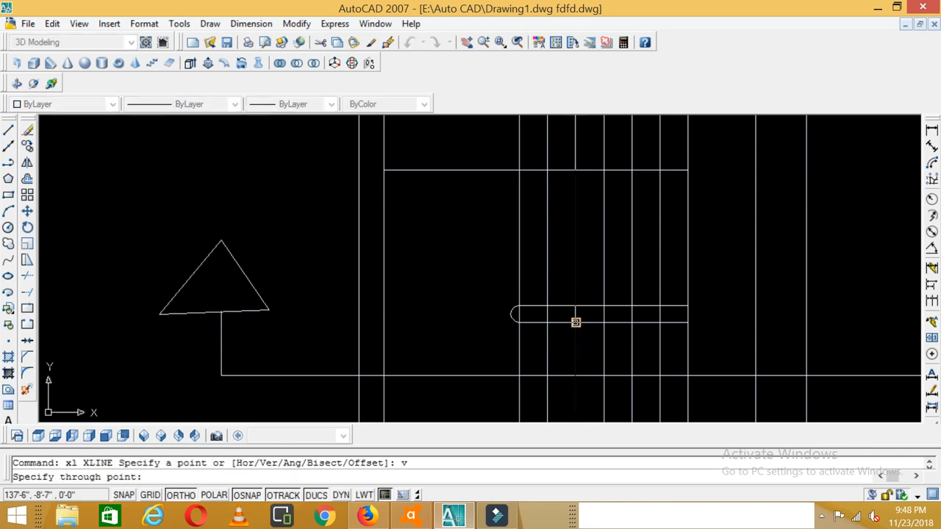
click(576, 322)
scroll(576, 322, down, 3)
key(Return)
scroll(577, 324, down, 2)
scroll(625, 229, up, 4)
key(Escape)
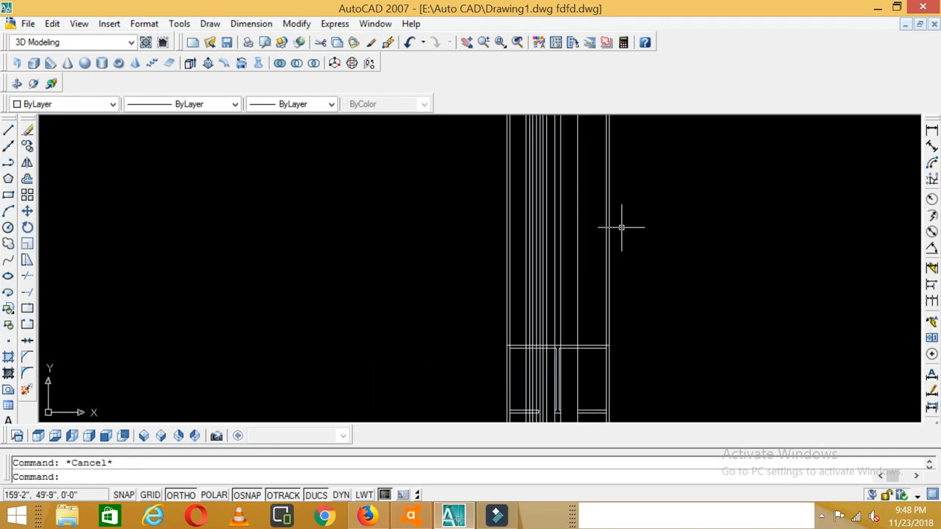
- Draw a horizontal line across all the vertical construction lines above the floor plan, extending past both outer walls
text(l)
key(Return)
click(479, 268)
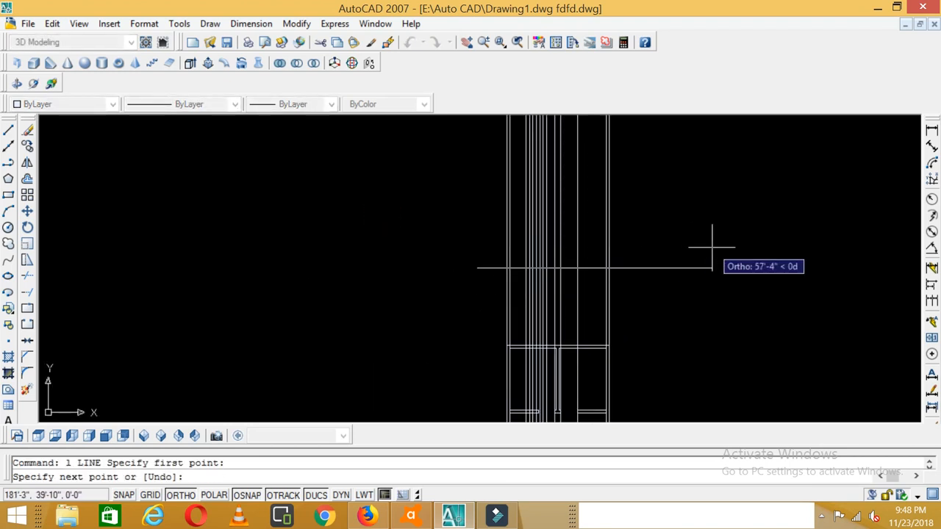
click(672, 261)
key(Return)
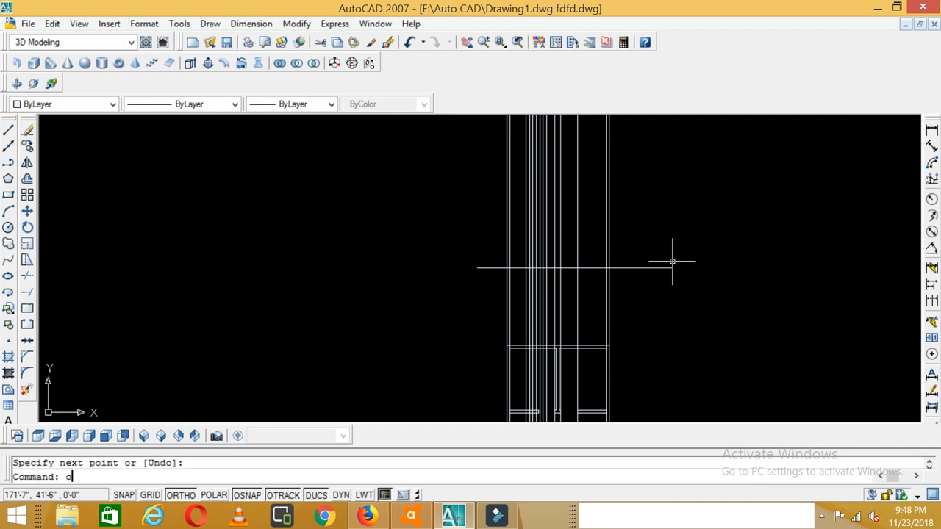
- Offset the horizontal line upward by 11'
text(o)
key(Return)
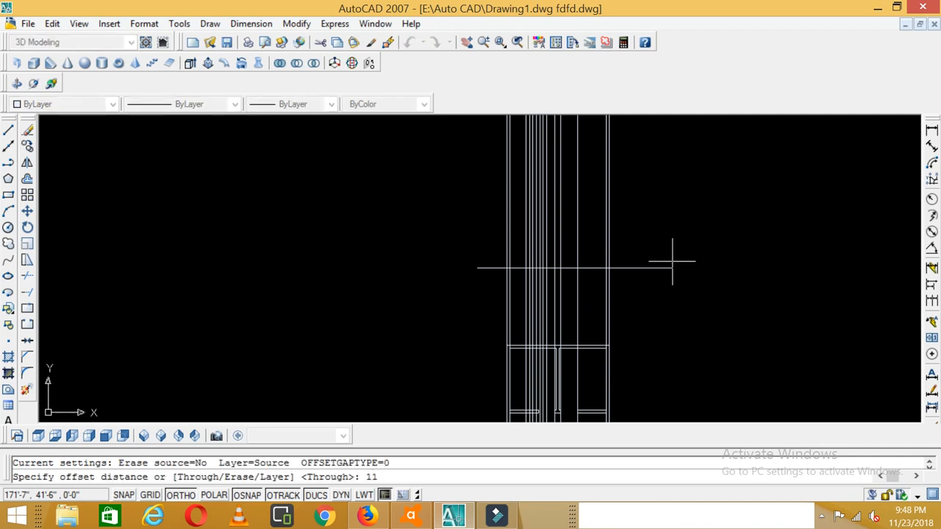
text(11')
key(Return)
click(650, 269)
click(640, 230)
key(Escape)
- Trim the construction lines above and below the two horizontal lines, and the horizontal ends beyond the outer walls
text(t)
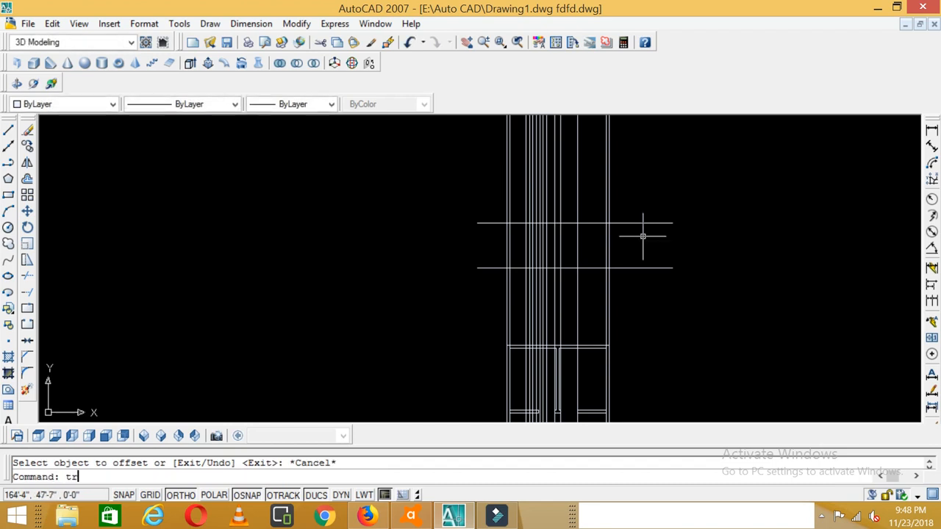
text(r)
key(Return)
key(Return)
click(696, 212)
click(445, 172)
click(703, 215)
click(639, 280)
click(639, 290)
click(418, 330)
click(494, 245)
click(486, 206)
scroll(374, 231, down, 2)
scroll(484, 340, up, 3)
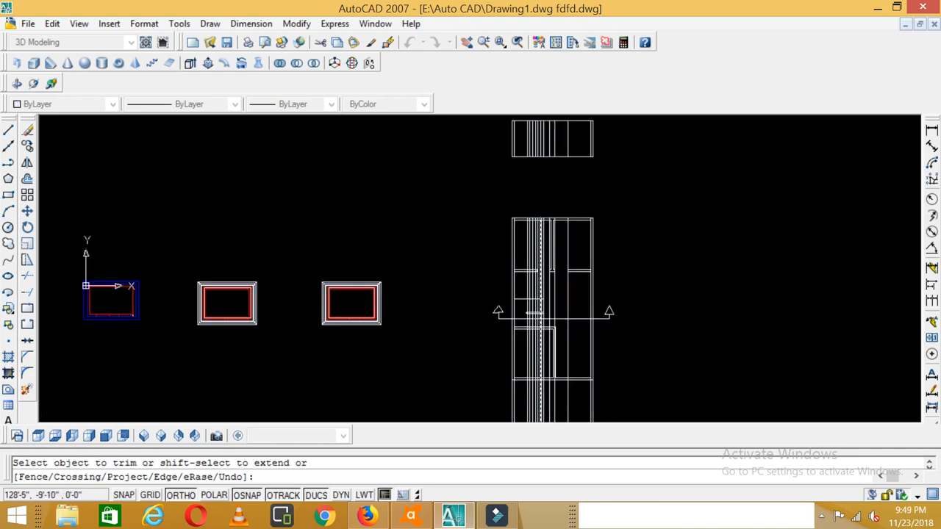
- Erase the leftover construction lines running down through the floor plan
scroll(500, 308, down, 3)
key(Escape)
click(608, 355)
click(454, 383)
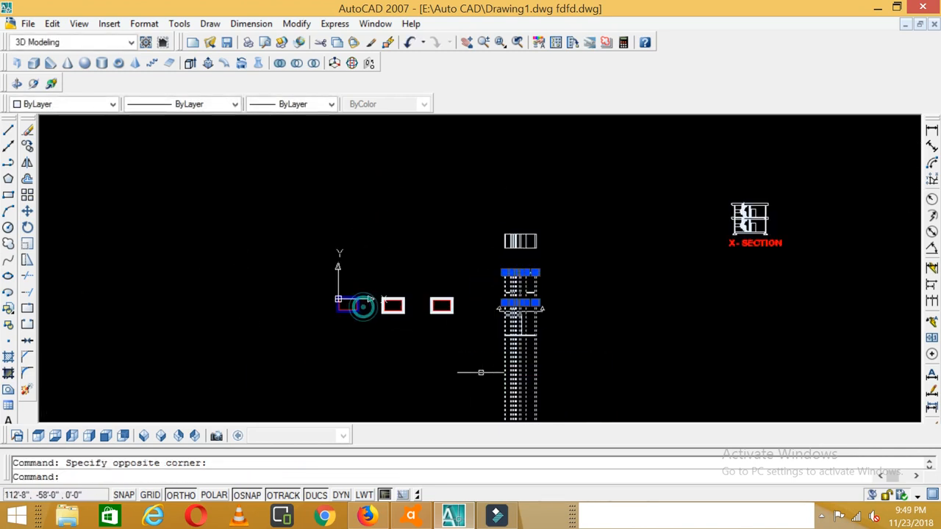
key(Delete)
- Draw a line along the section's top edge from the left wall's inner face to the last stair riser line
scroll(513, 205, up, 5)
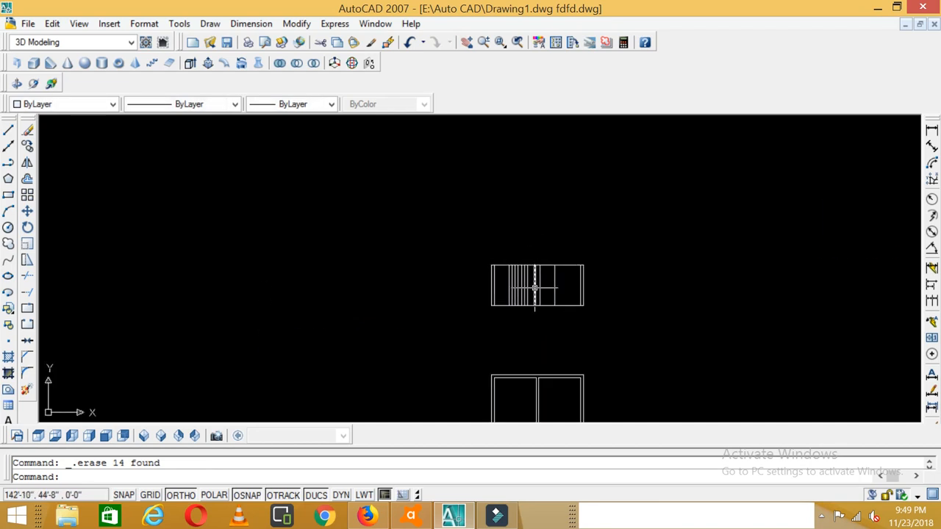
scroll(535, 288, down, 5)
scroll(486, 372, up, 5)
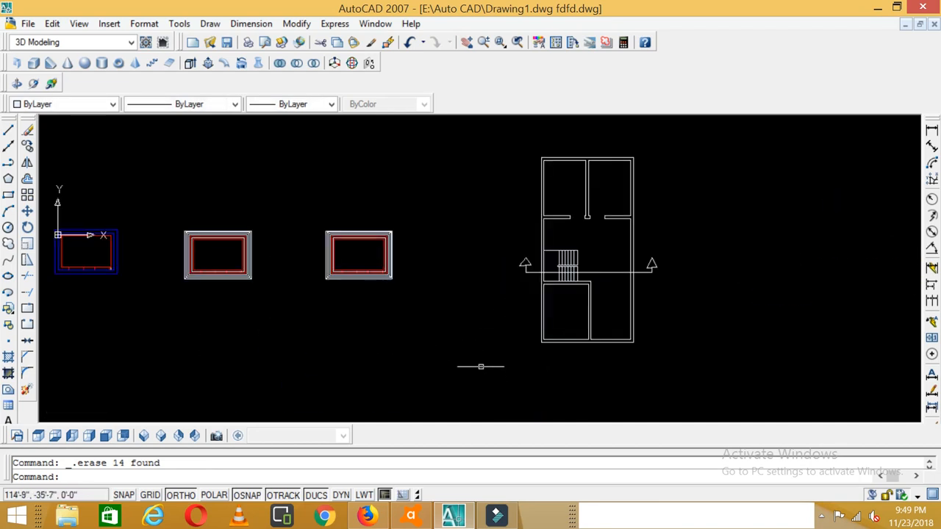
scroll(495, 343, down, 2)
scroll(515, 140, up, 5)
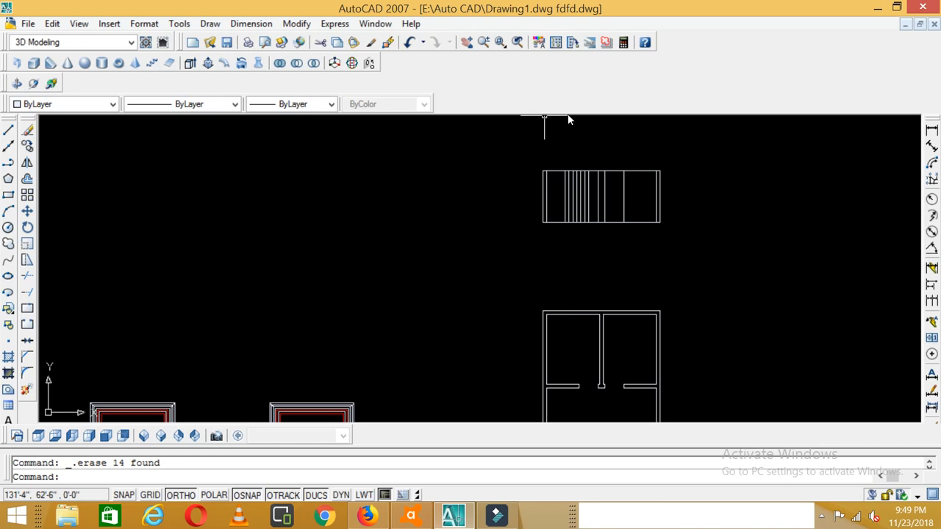
scroll(625, 143, down, 2)
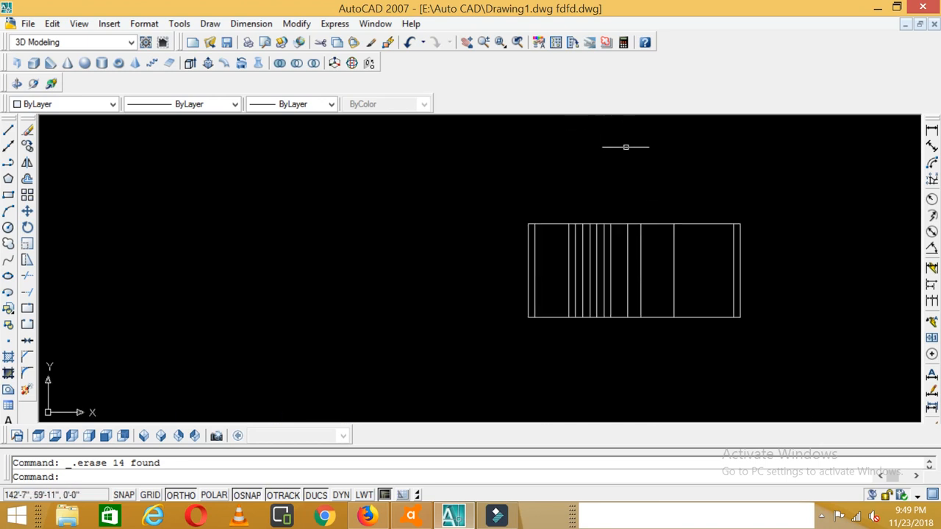
scroll(667, 156, up, 1)
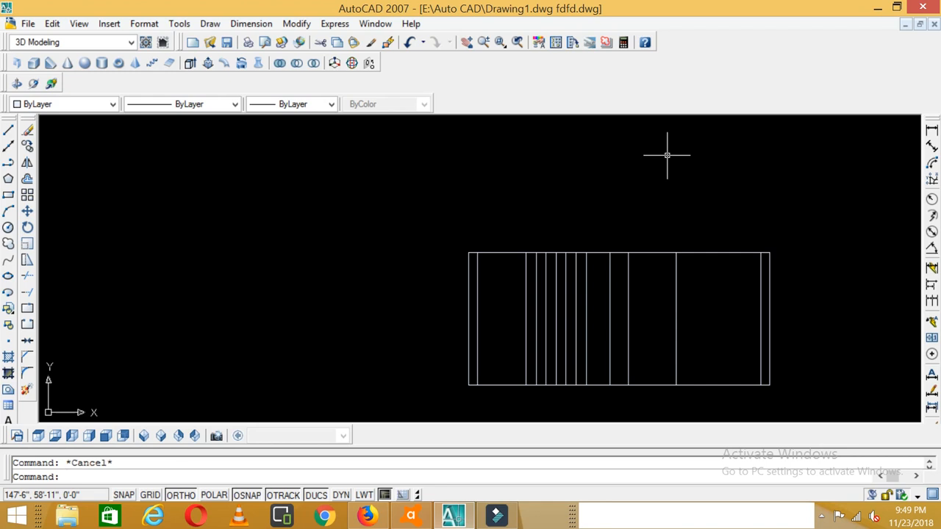
key(Return)
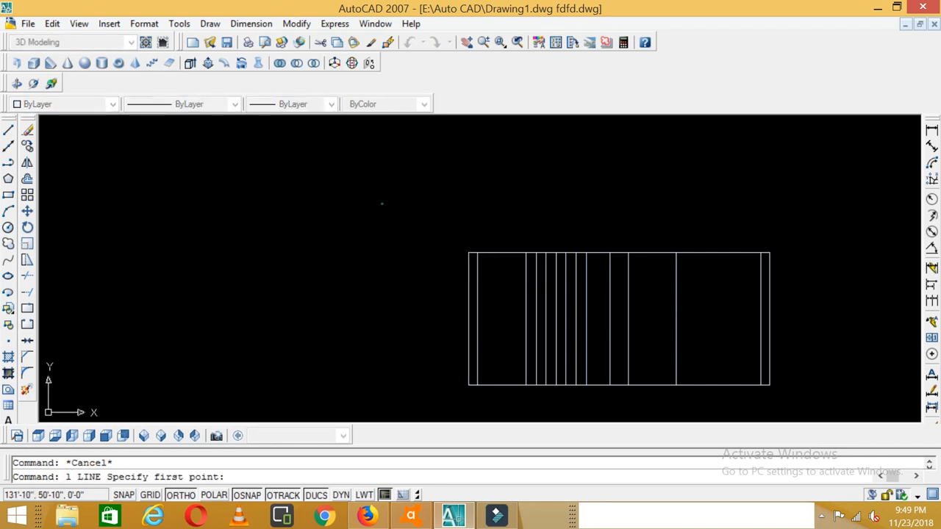
click(478, 253)
click(586, 253)
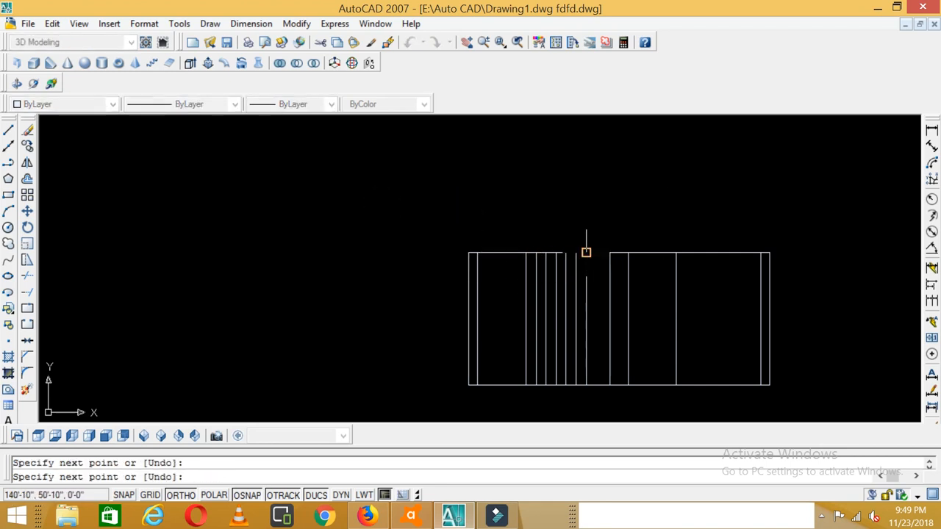
key(Return)
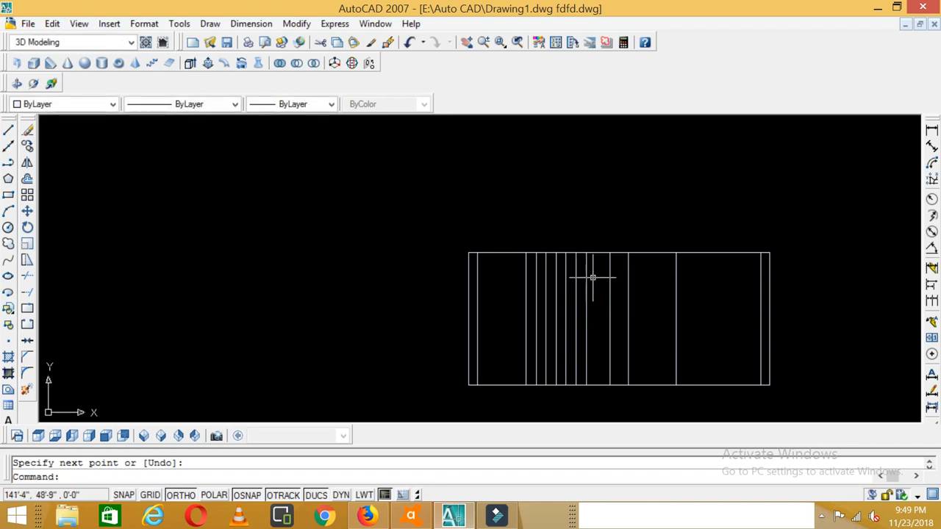
- Offset the new top line downward repeatedly by 10" to create twelve horizontal stair step lines inside the section
text(o)
key(Return)
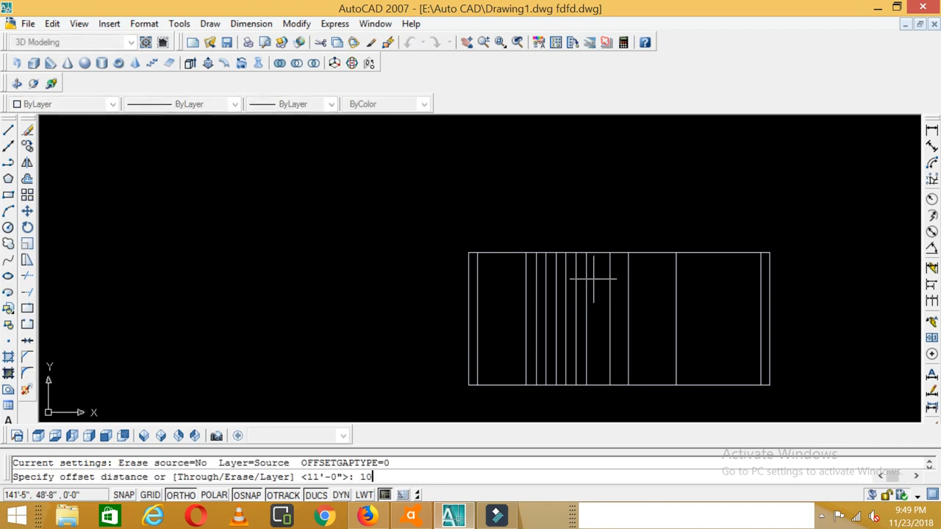
text(10)
key(Return)
click(568, 254)
click(567, 273)
click(566, 259)
click(449, 217)
click(515, 263)
click(410, 231)
click(508, 271)
click(404, 242)
click(504, 281)
click(504, 309)
click(505, 293)
click(505, 331)
click(504, 303)
click(506, 333)
click(504, 313)
click(407, 266)
click(507, 322)
click(408, 283)
click(506, 334)
click(505, 361)
click(500, 345)
click(504, 345)
click(503, 343)
click(400, 288)
click(503, 354)
click(404, 297)
click(500, 363)
click(402, 297)
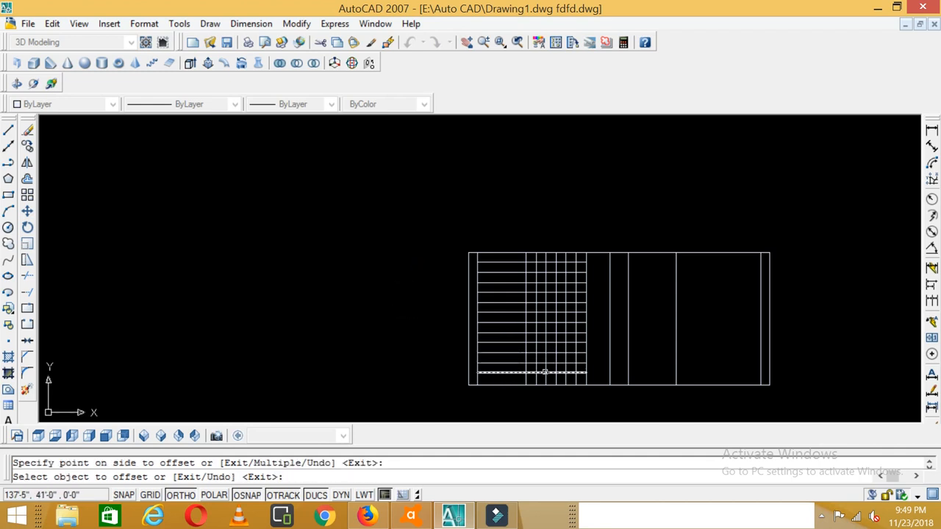
key(Escape)
- Trim the horizontal step lines between the left wall's inner face and the first vertical stair line
scroll(611, 358, up, 2)
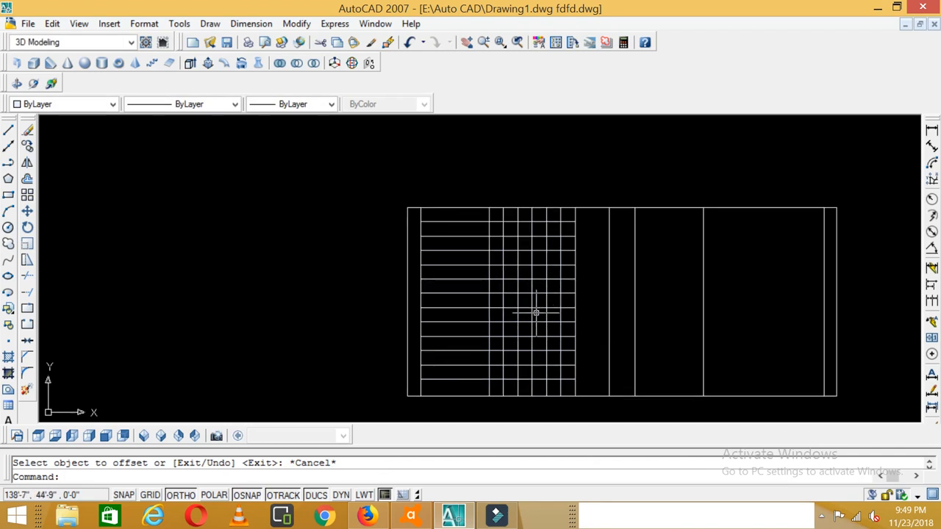
text(tr)
key(Return)
key(Return)
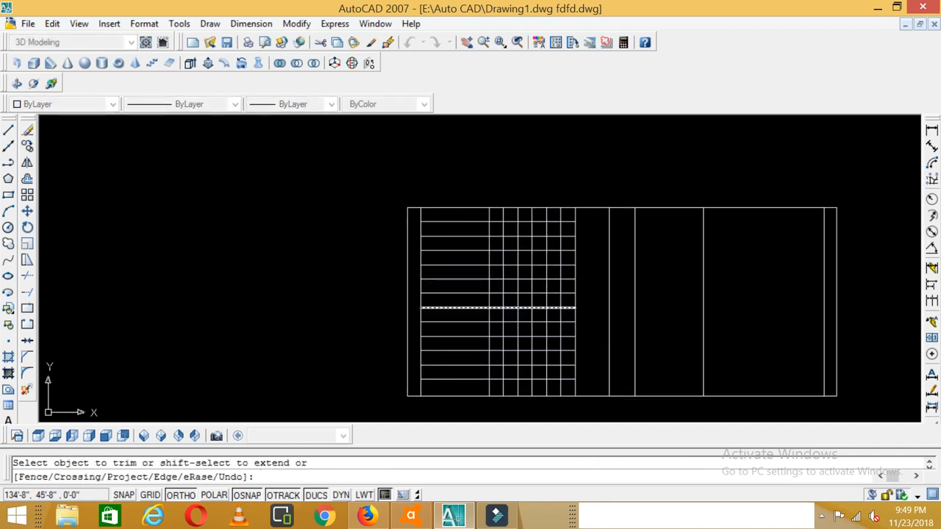
click(476, 215)
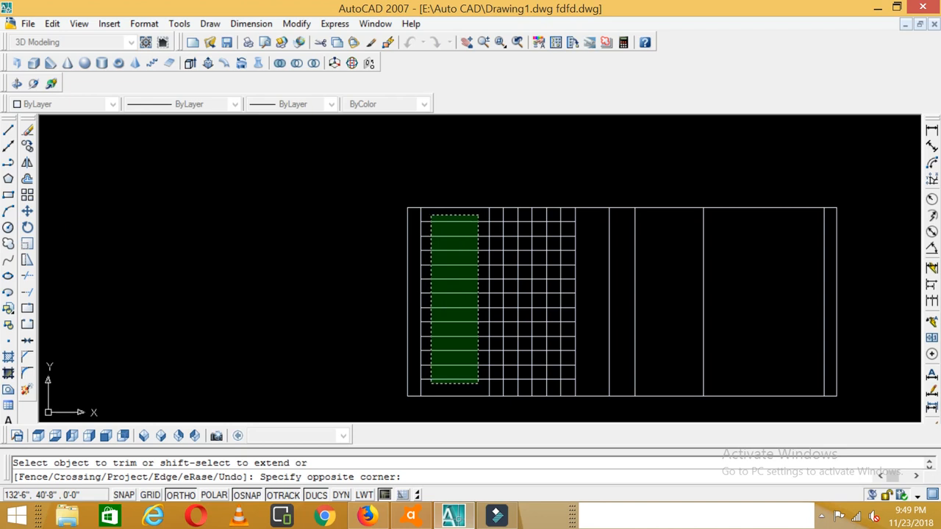
click(431, 389)
- Try to trim the lines crossing the last vertical of the stair grid, and undo the trim
scroll(433, 342, down, 2)
scroll(520, 374, up, 4)
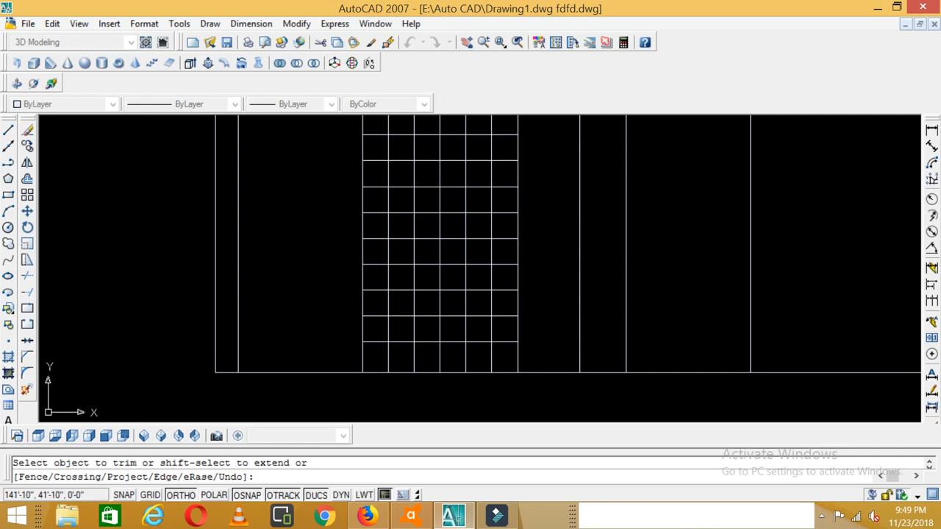
scroll(557, 308, down, 2)
scroll(549, 302, up, 3)
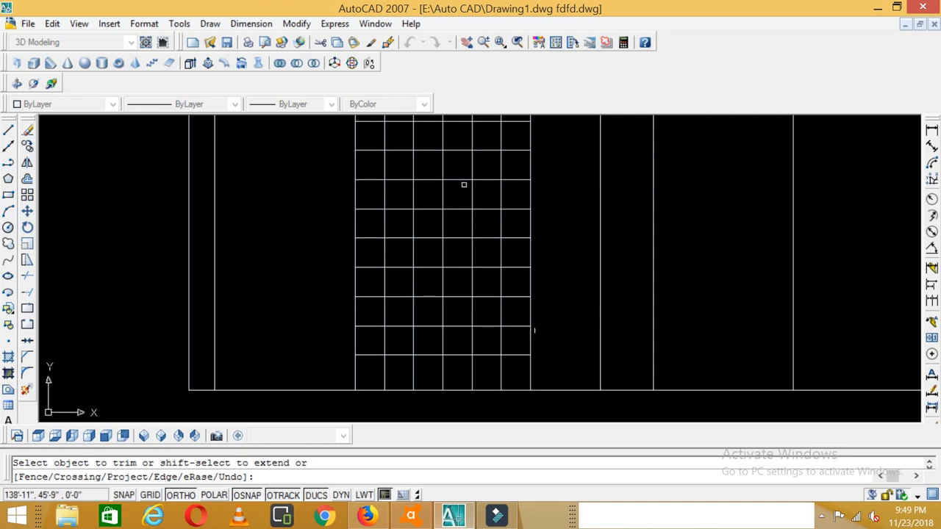
scroll(481, 158, down, 3)
click(481, 163)
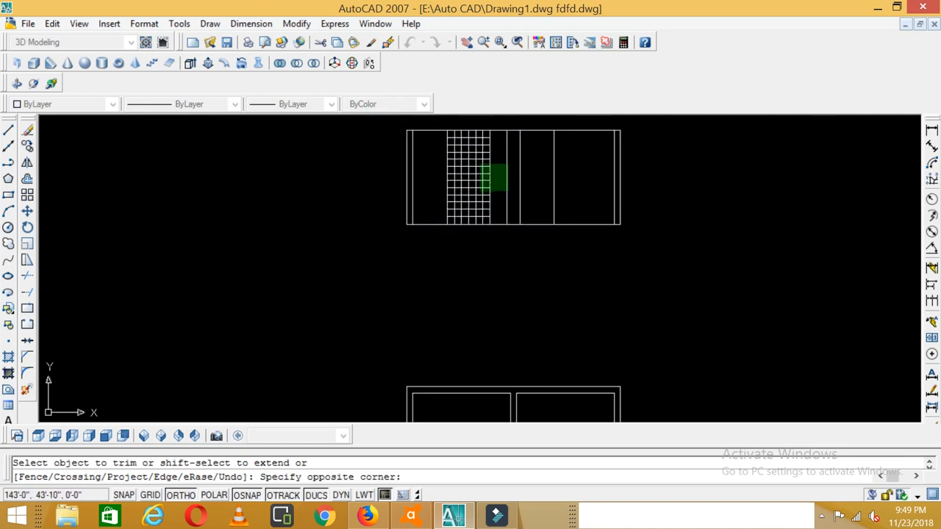
click(505, 193)
key(ctrl+z)
scroll(571, 278, down, 2)
scroll(608, 330, up, 3)
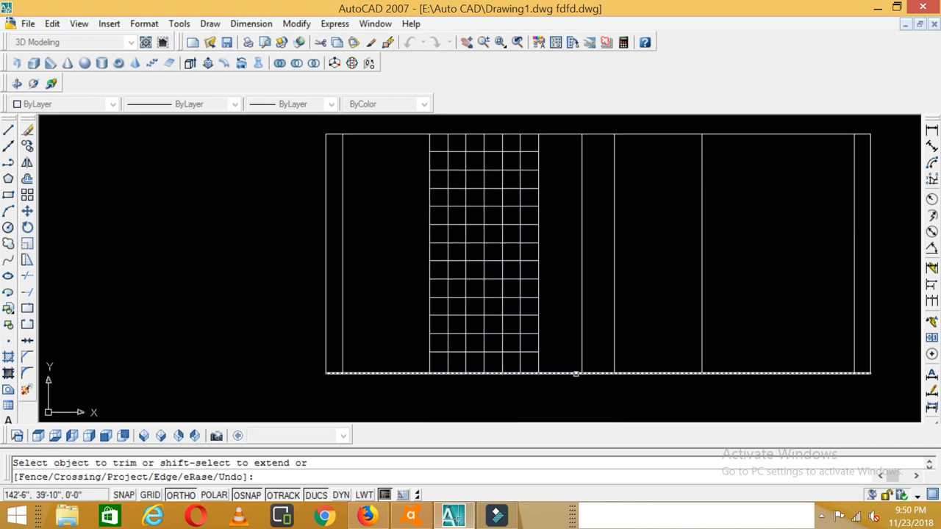
key(Escape)
- Try to offset the section's bottom line upward by 1.45', and undo the offset
text(o)
key(Return)
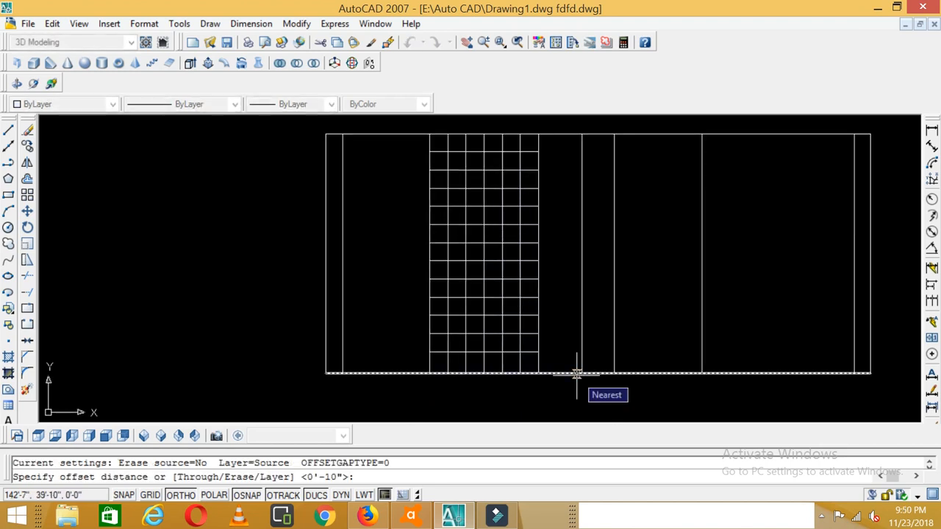
text(1.45)
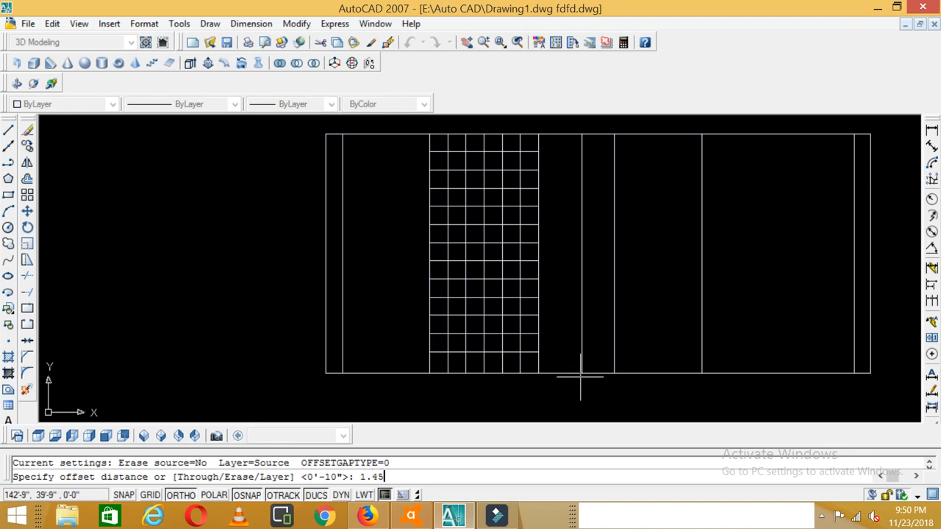
key(Return)
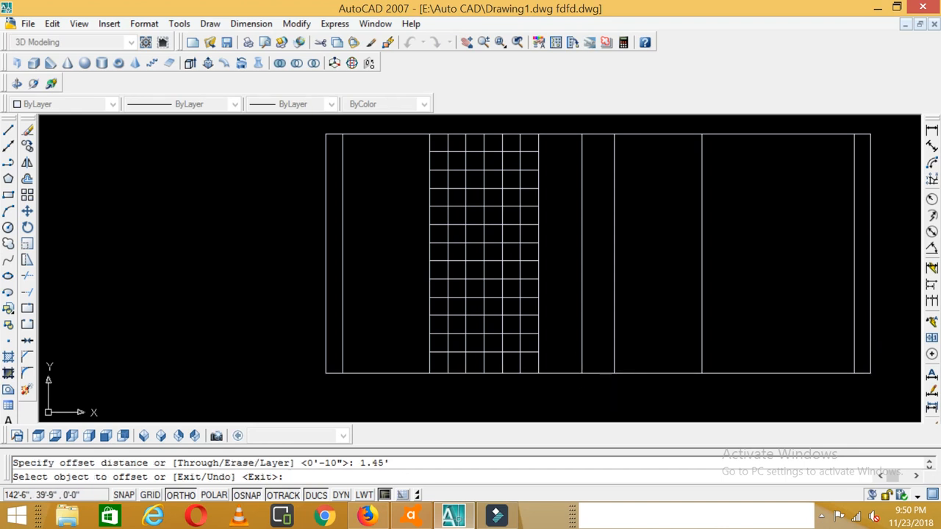
click(570, 344)
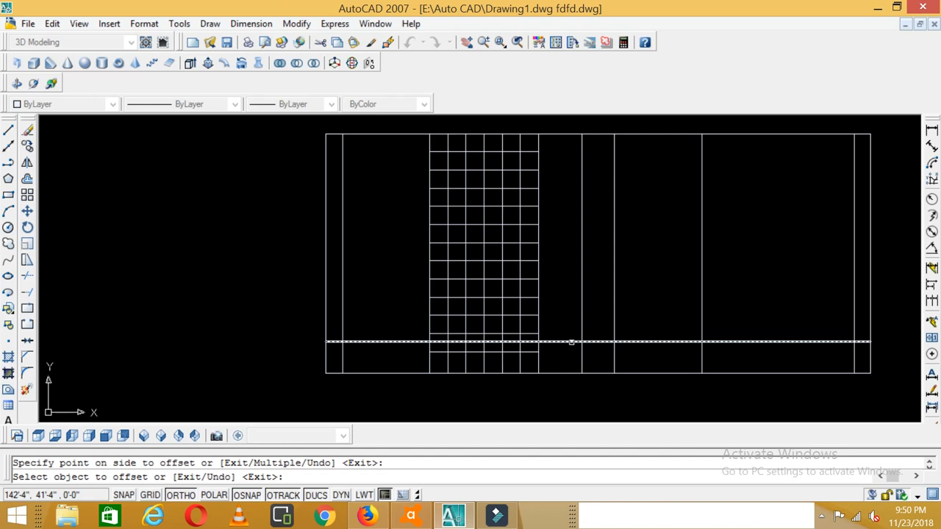
key(ctrl+z)
key(Escape)
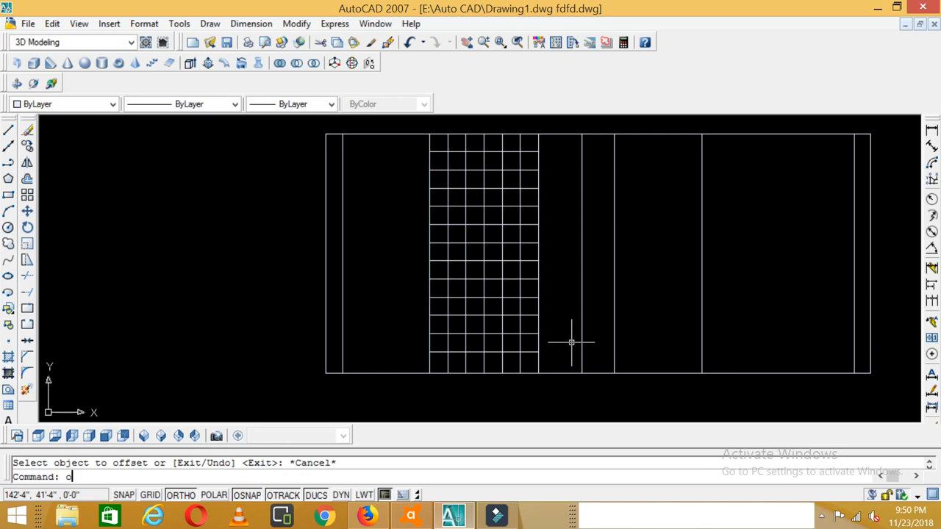
- Offset the section's bottom line upward by 1'
text(o)
key(Return)
text(1')
key(Return)
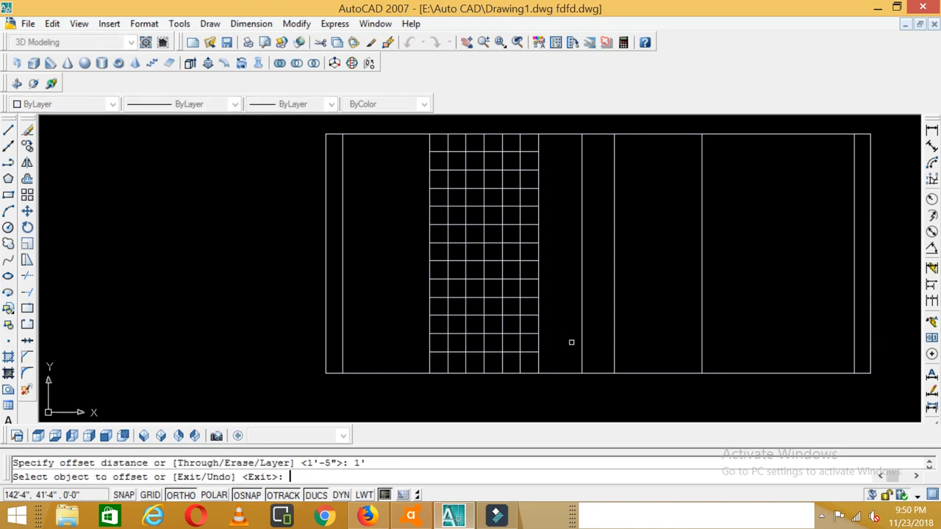
click(559, 373)
click(443, 277)
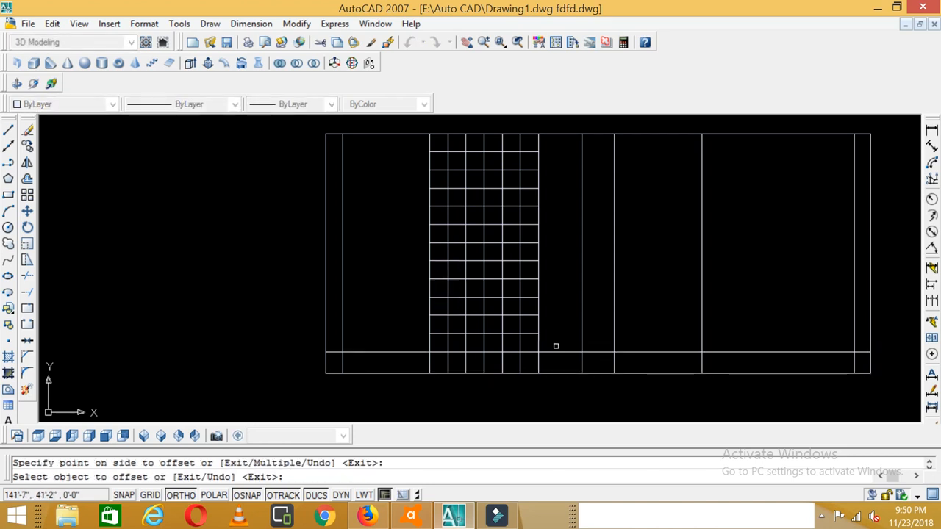
- Trim the stair grid segments at the foot of the lower flight, stepping diagonally up and left from the last vertical line
key(Escape)
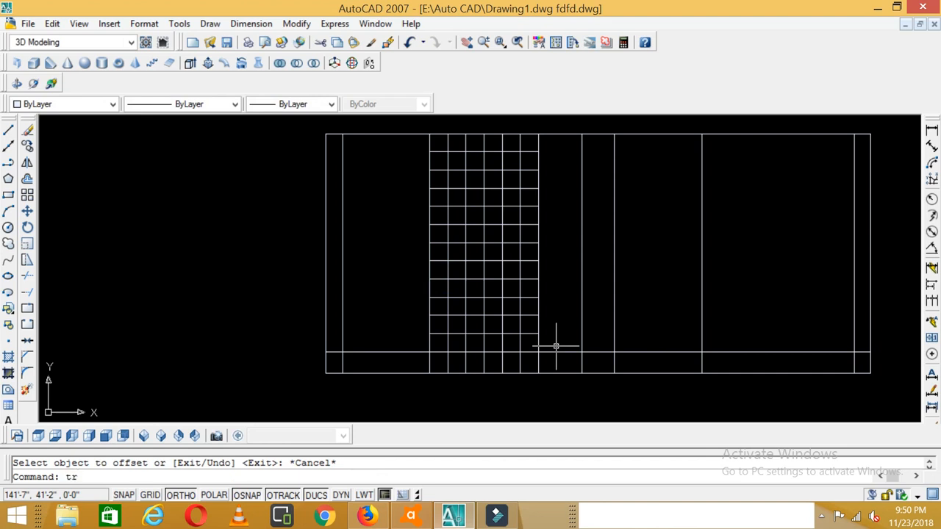
text(tr)
key(Return)
scroll(556, 346, up, 3)
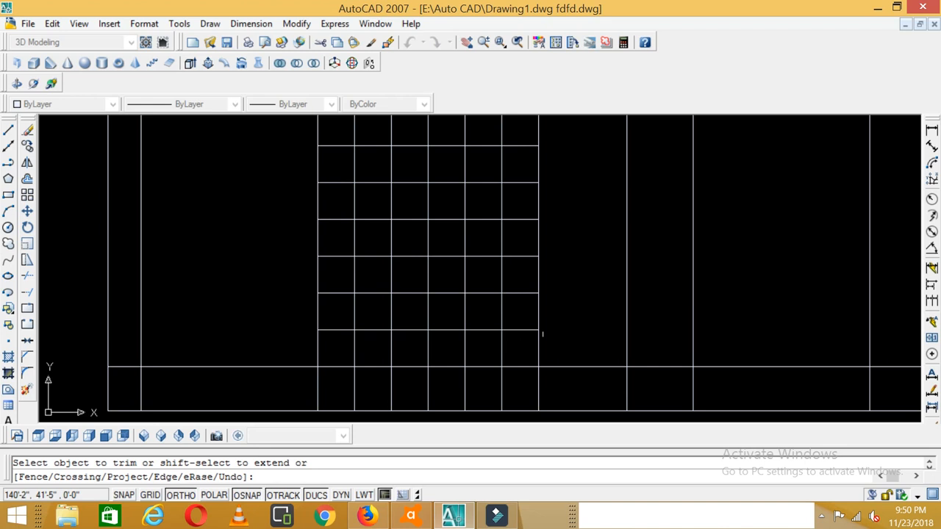
click(539, 341)
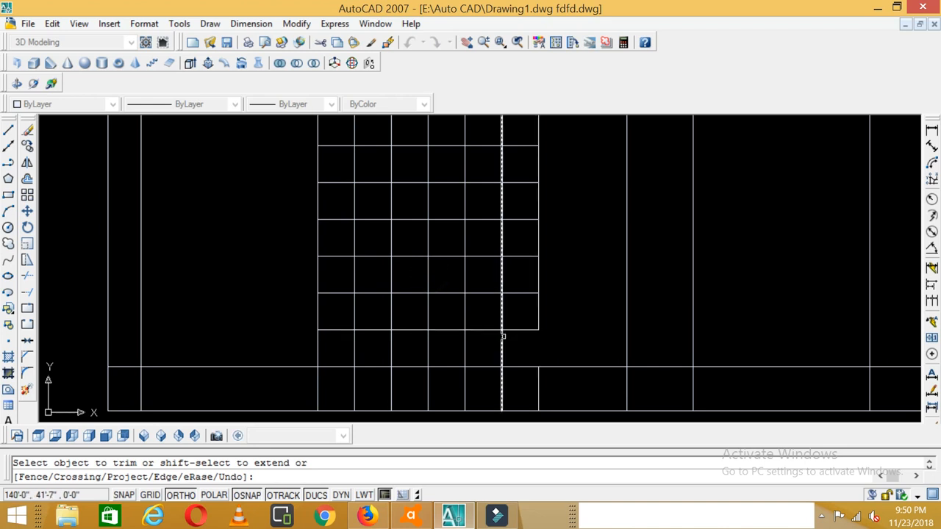
click(507, 330)
click(484, 293)
click(465, 276)
click(457, 264)
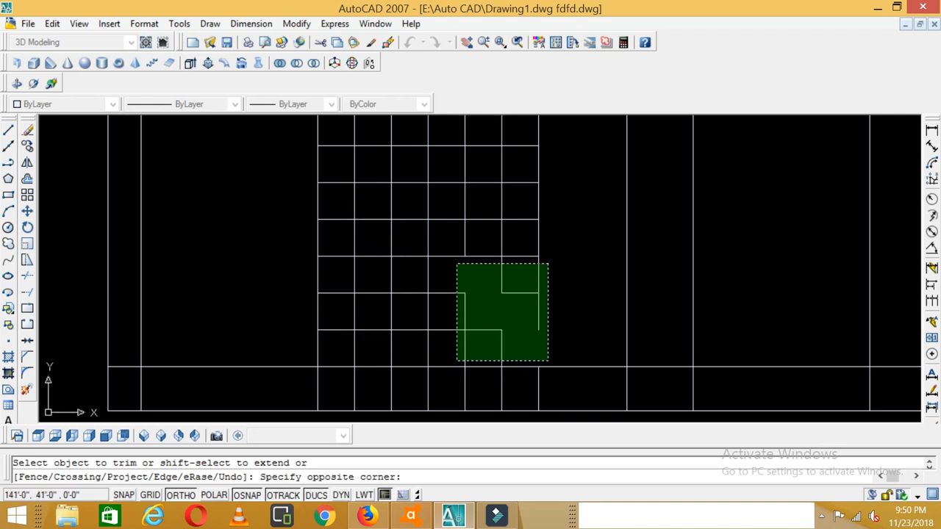
click(464, 259)
scroll(487, 338, down, 1)
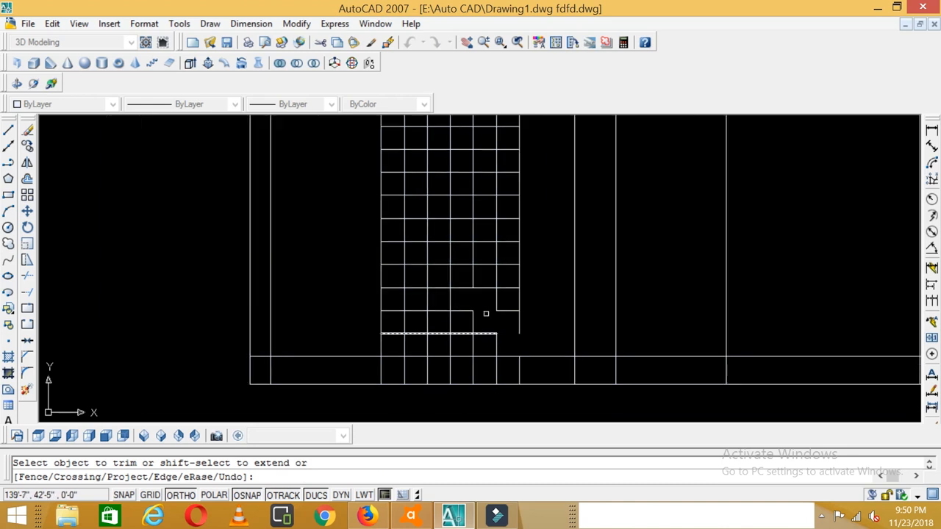
- Trim the remaining diagonal grid segments of the lower flight up to the second vertical line, opening its stepped band
scroll(481, 264, up, 1)
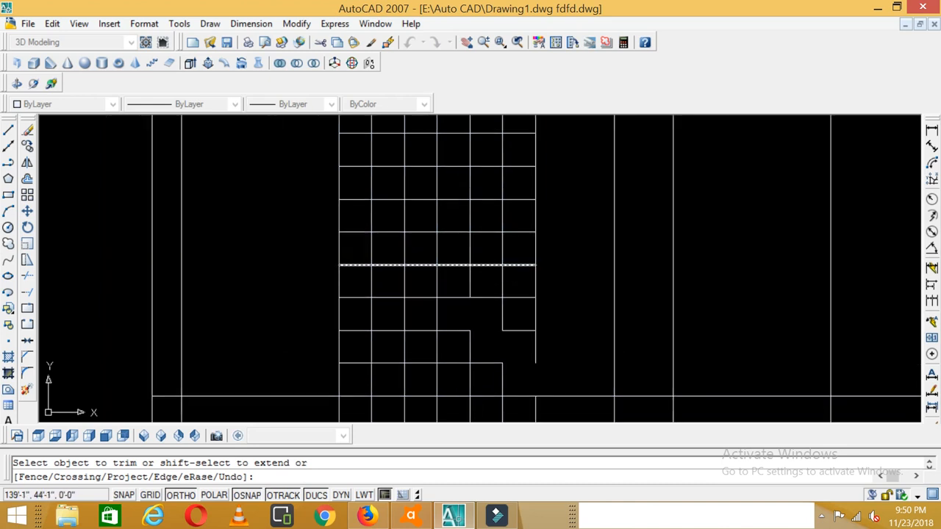
click(436, 282)
click(429, 264)
click(403, 249)
click(389, 232)
click(370, 219)
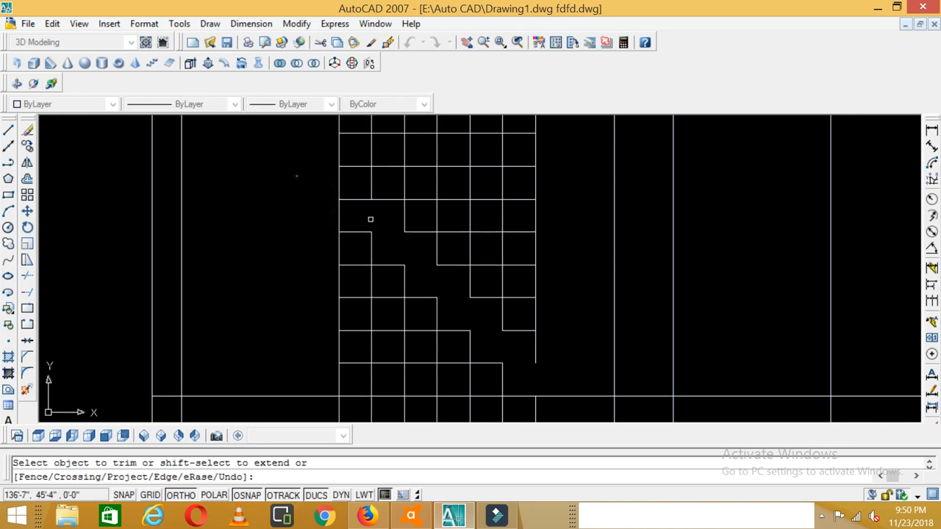
- Trim the grid segments diagonally up and right from the landing to the section's top line, opening the upper flight's stepped band
scroll(382, 273, down, 3)
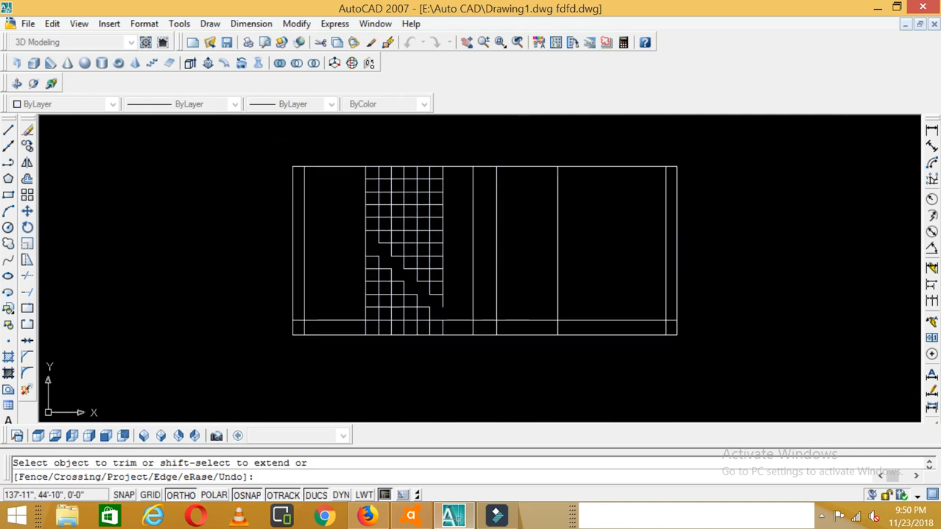
scroll(425, 140, up, 3)
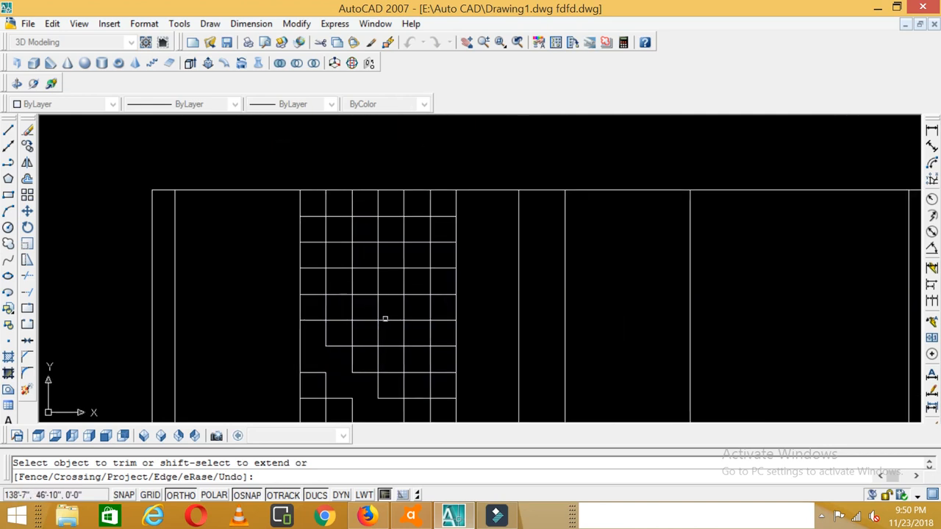
scroll(384, 294, down, 4)
scroll(366, 305, up, 2)
click(360, 296)
click(366, 289)
click(373, 282)
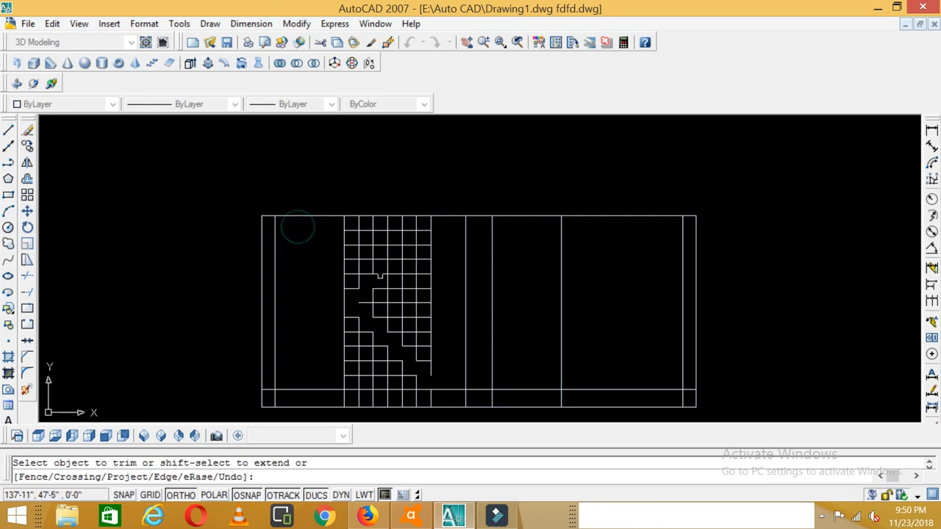
click(388, 266)
click(394, 260)
click(400, 255)
click(408, 245)
click(417, 239)
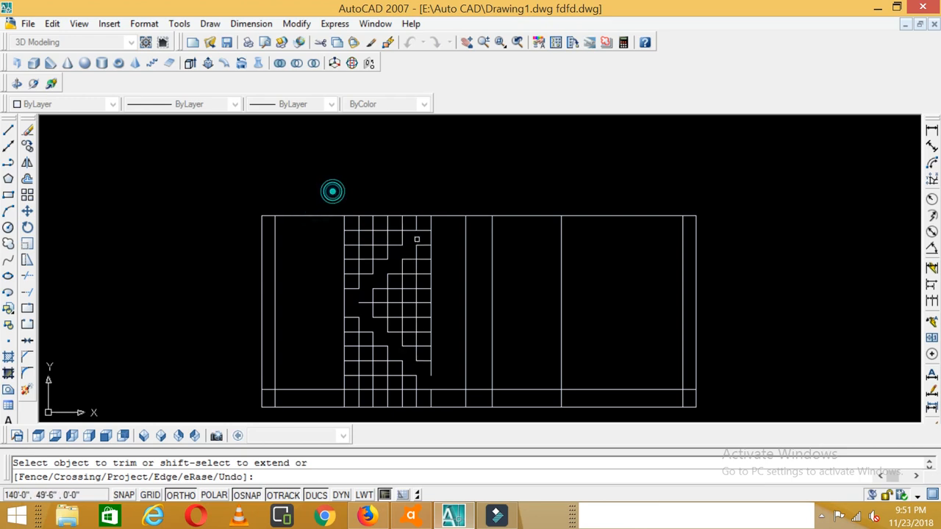
click(424, 230)
- Trim the grid segments beneath the lower flight so its lower stepped outline separates from the leftover grid
scroll(425, 292, down, 2)
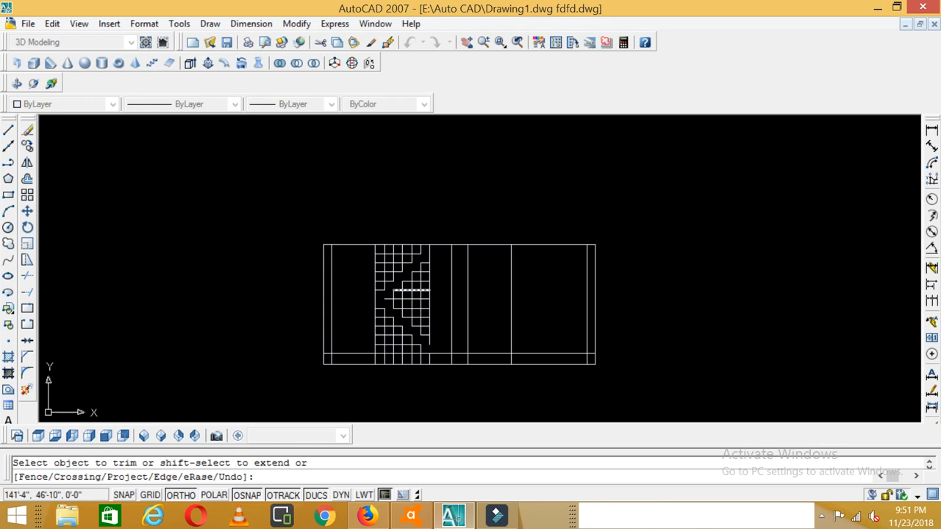
scroll(448, 277, up, 2)
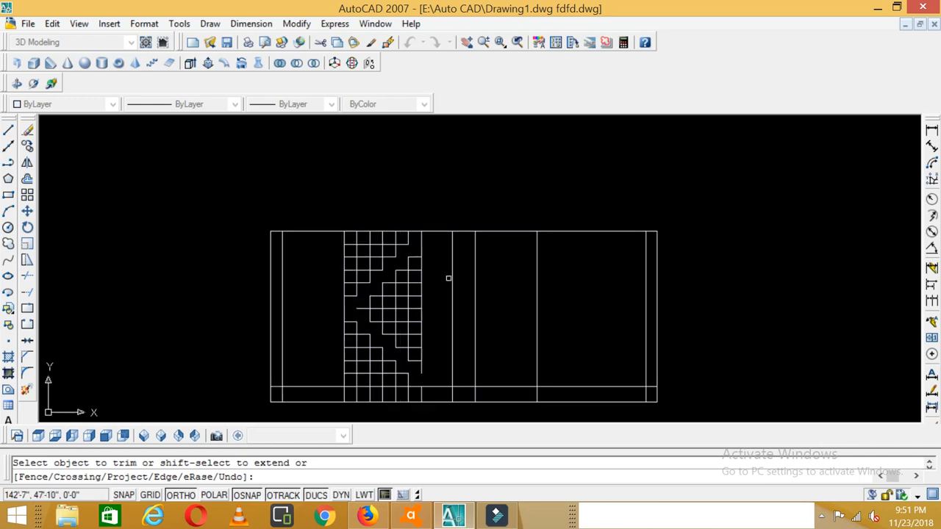
scroll(396, 327, down, 2)
scroll(381, 360, up, 4)
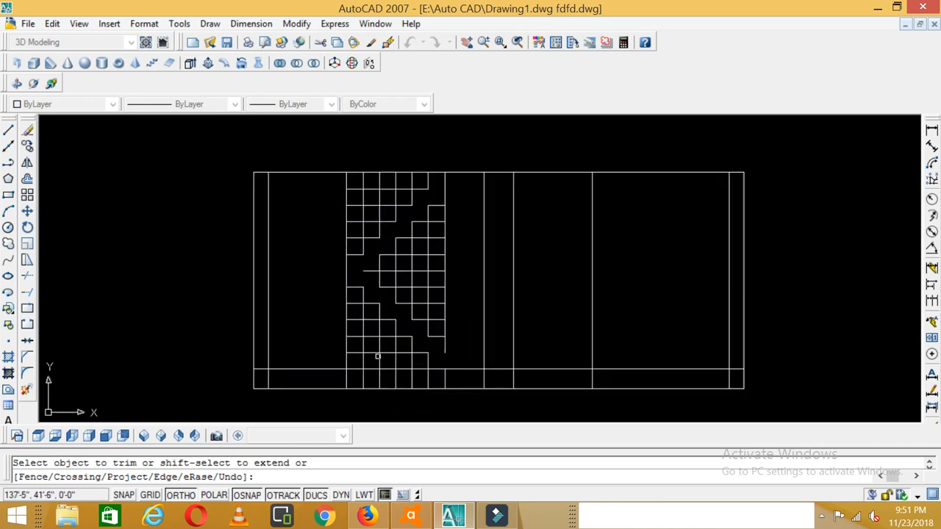
click(364, 311)
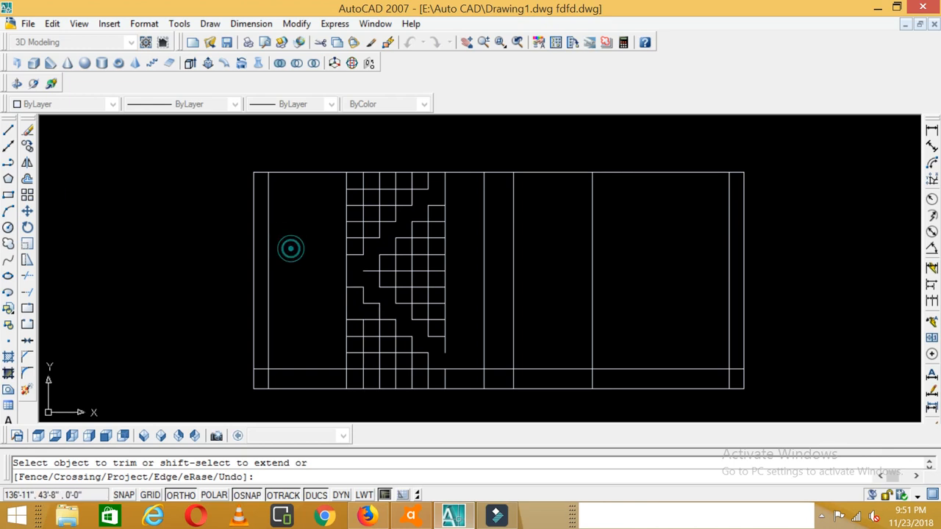
click(371, 321)
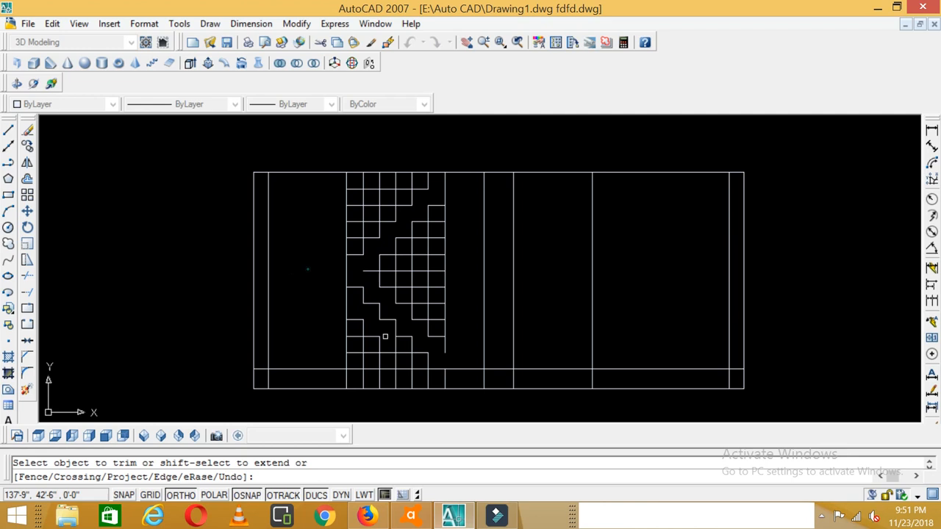
click(397, 344)
click(395, 344)
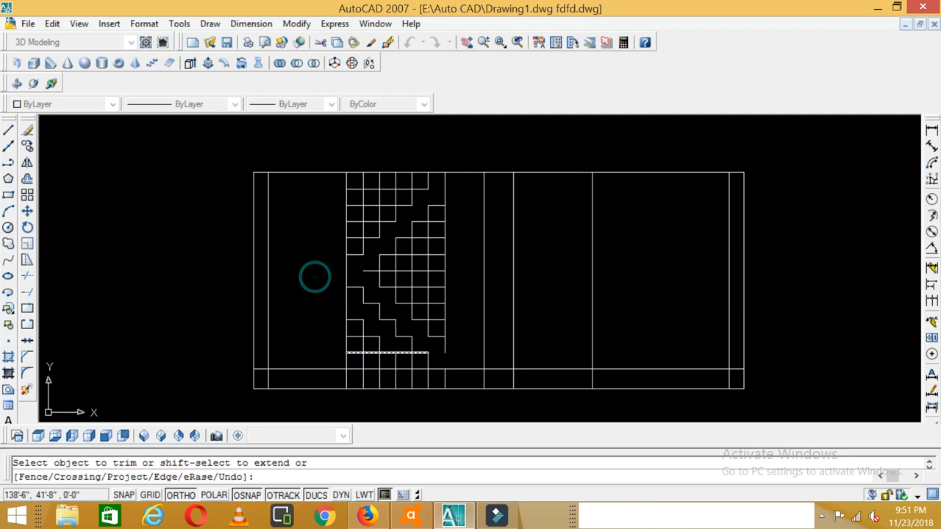
click(402, 354)
click(411, 358)
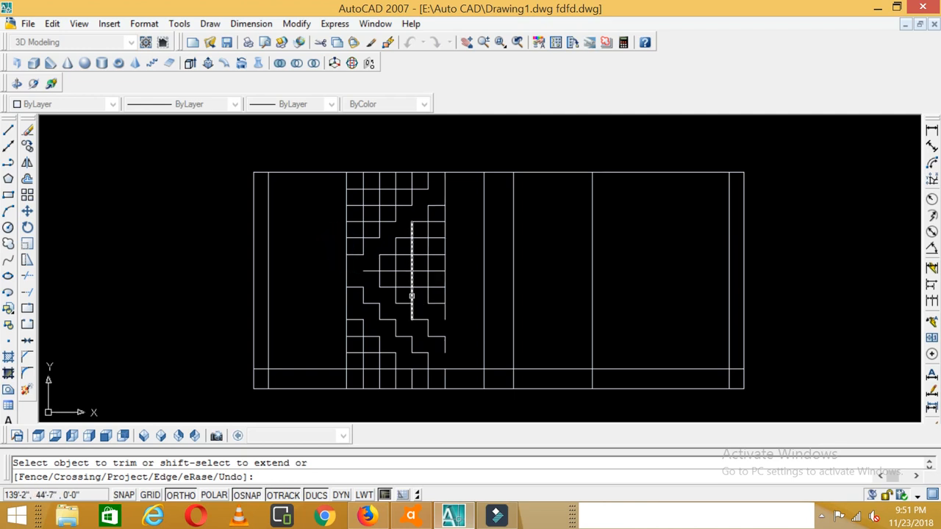
- Trim the grid segments between the two flights, on the landing's right side, to free their inner stepped outline
click(401, 286)
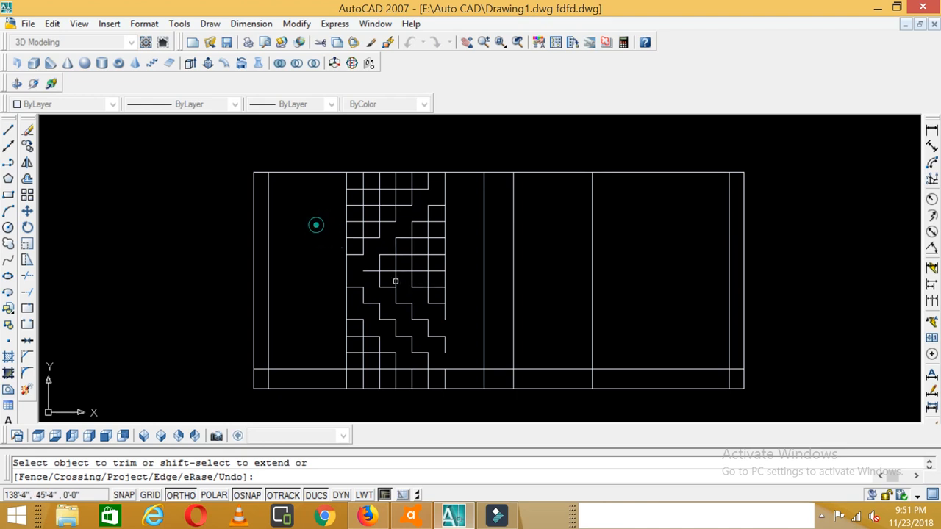
click(396, 276)
click(388, 271)
click(395, 265)
click(396, 261)
click(404, 254)
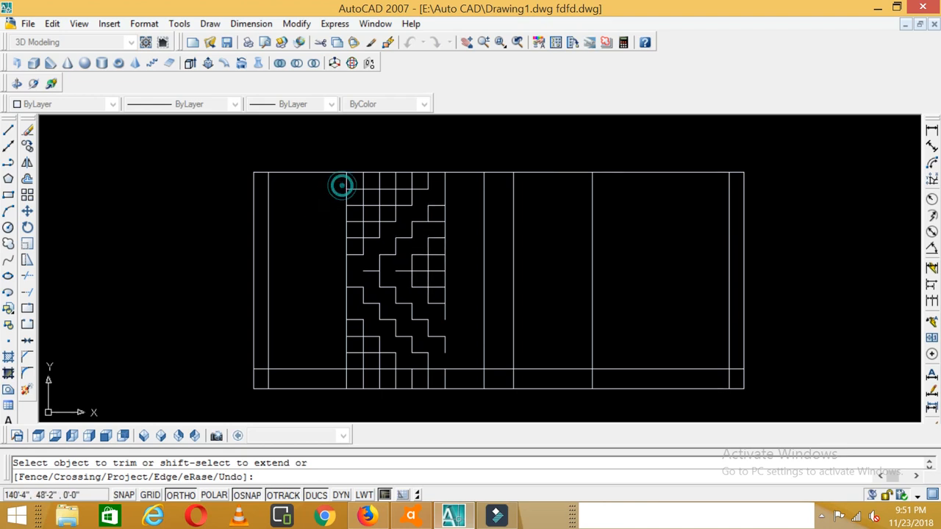
click(342, 186)
click(348, 180)
click(348, 176)
click(445, 212)
- Trim the grid segments above the upper flight diagonally from the top line to the first vertical, freeing its upper stepped outline
click(412, 179)
click(400, 189)
click(396, 192)
click(396, 194)
click(387, 206)
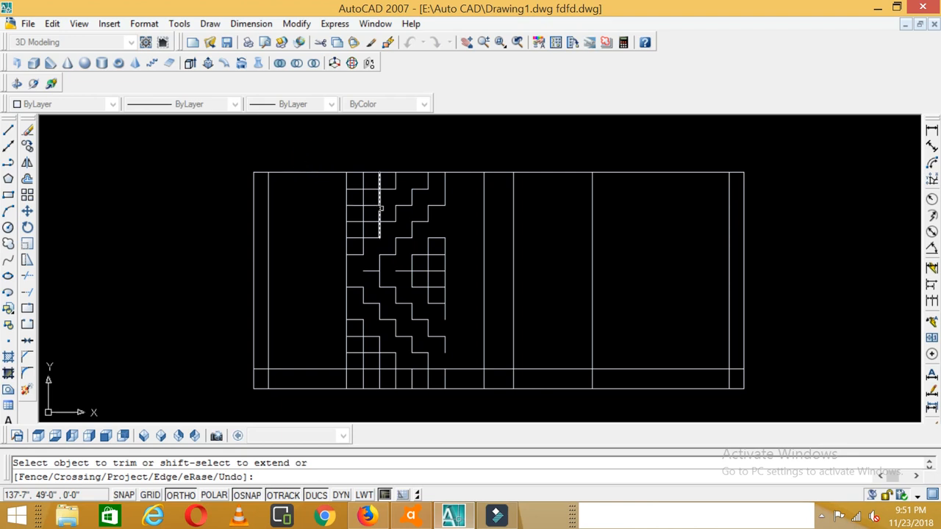
click(374, 221)
click(363, 227)
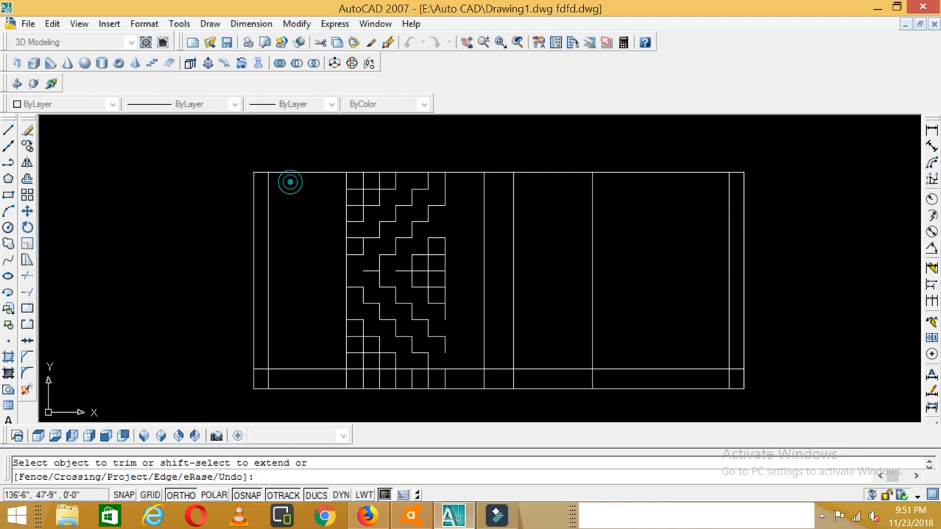
click(354, 237)
- Erase the leftover grid lines between the two flights, to the right of the landing
key(Escape)
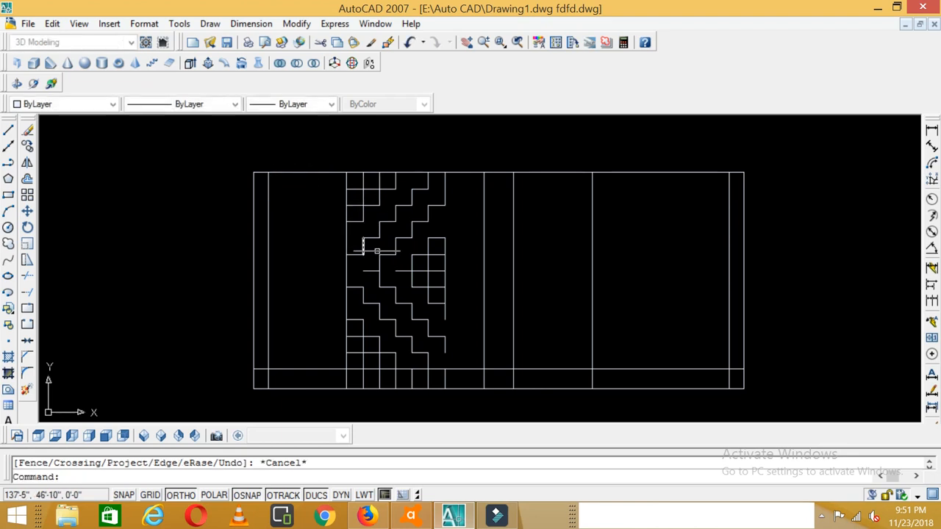
click(463, 234)
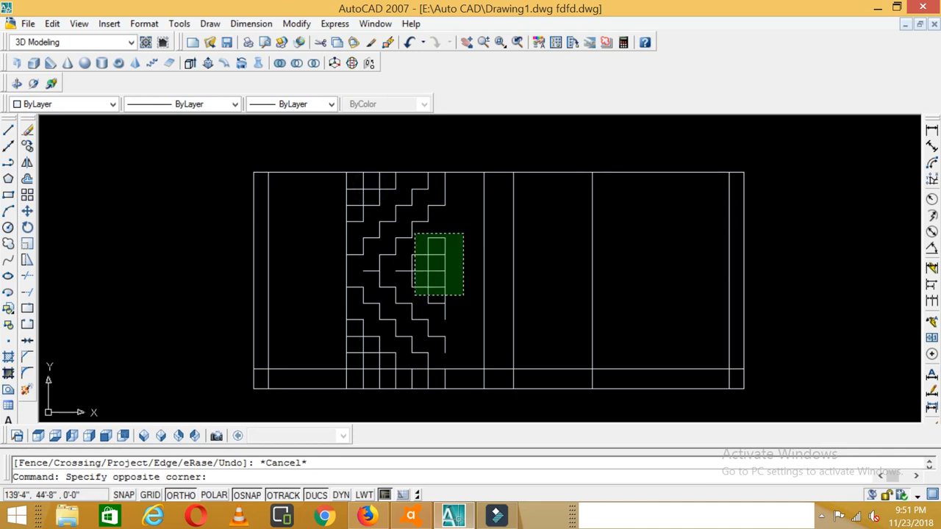
click(416, 301)
key(Delete)
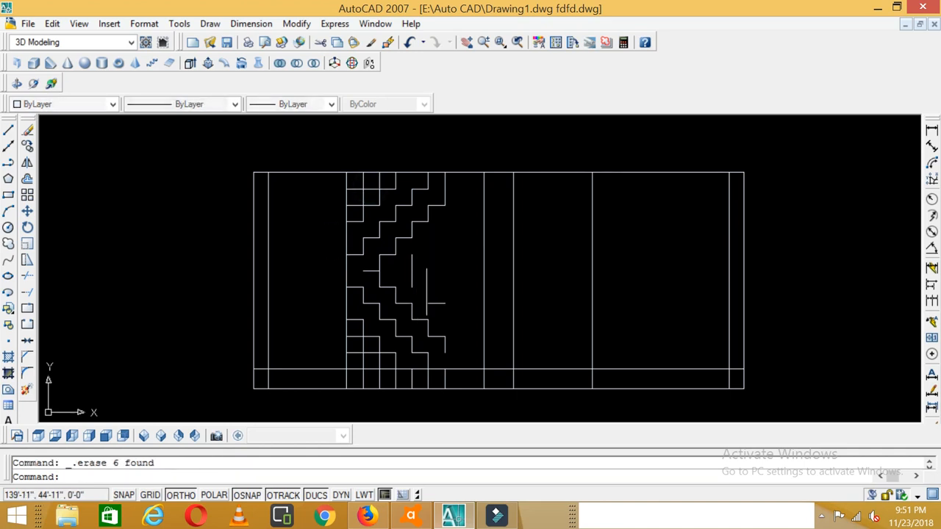
click(409, 278)
click(451, 286)
click(437, 307)
key(Delete)
- Erase the leftover grid lines beneath the lower flight, above and across the floor line
scroll(384, 344, up, 1)
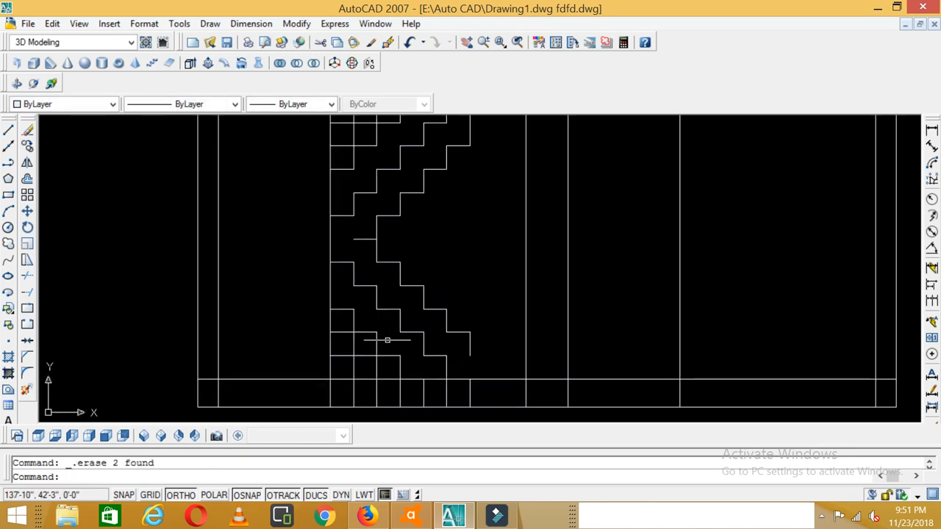
click(386, 323)
click(342, 362)
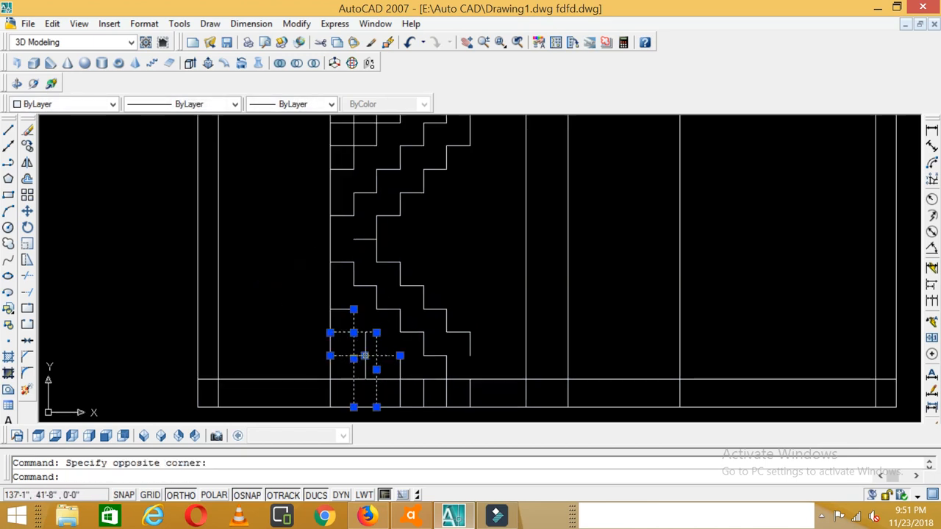
key(Delete)
click(408, 354)
click(390, 364)
click(361, 303)
click(347, 319)
key(Delete)
- Erase the leftover grid lines above the upper flight, between the first vertical and the stepped outline
scroll(419, 324, down, 3)
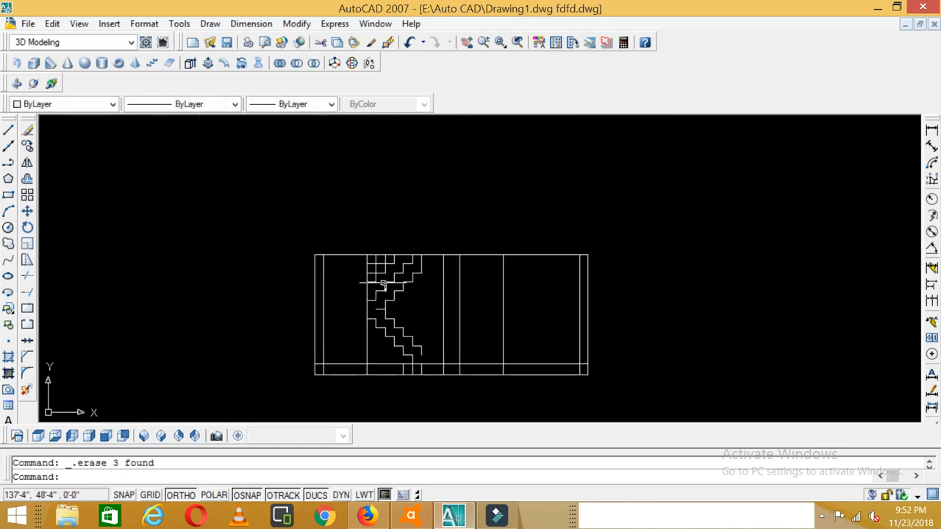
scroll(408, 265, up, 2)
click(409, 243)
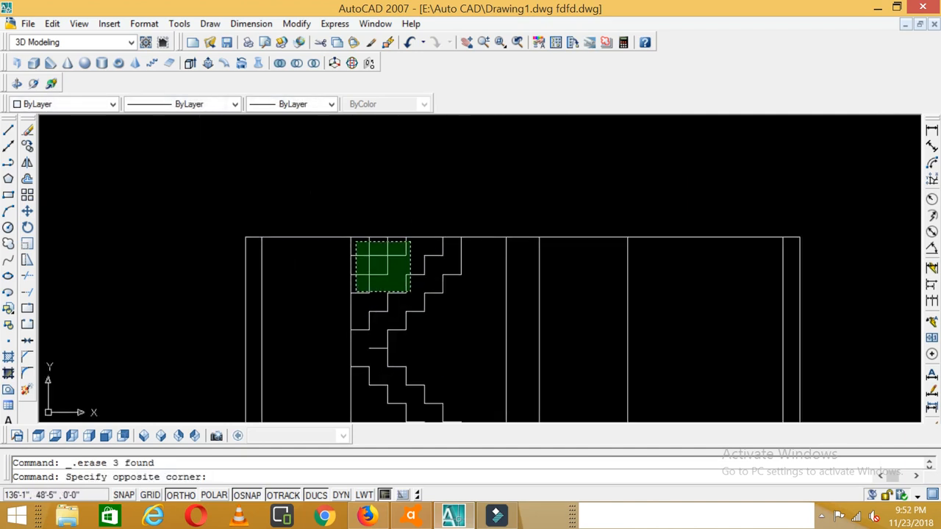
click(349, 280)
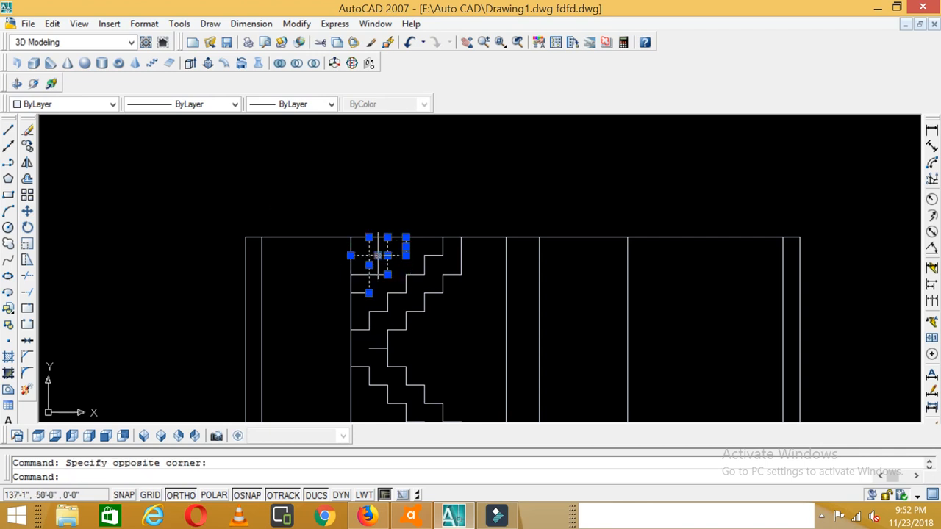
key(Delete)
click(382, 257)
click(361, 280)
key(Delete)
click(347, 295)
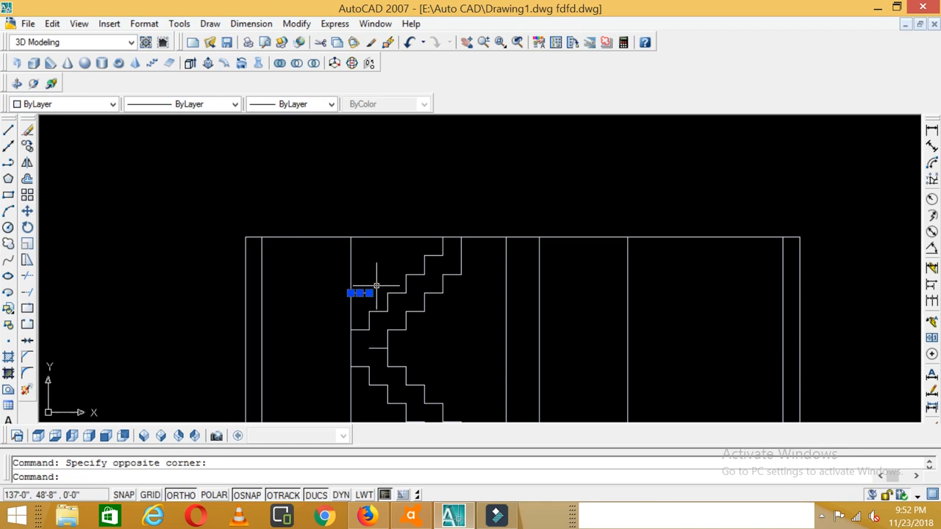
click(377, 284)
key(Delete)
- Erase the short stray horizontal line inside the landing between the two flights
scroll(411, 283, down, 3)
scroll(394, 316, up, 4)
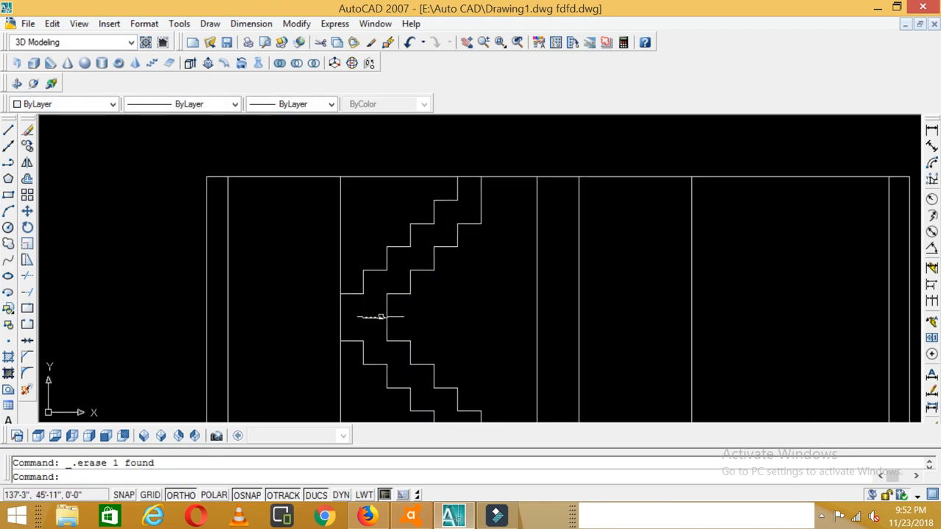
click(377, 318)
key(Delete)
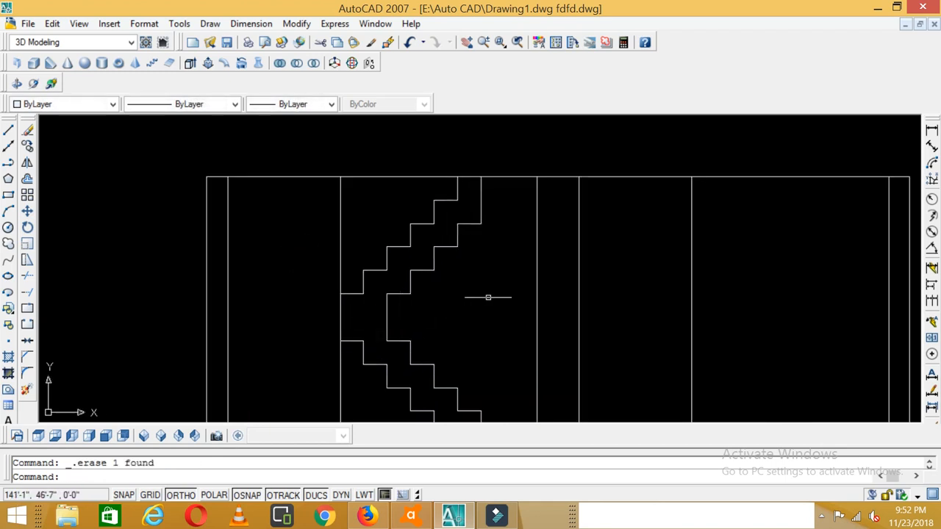
- Extend the lowest outer riser of the lower flight down to the floor line
scroll(473, 293, down, 2)
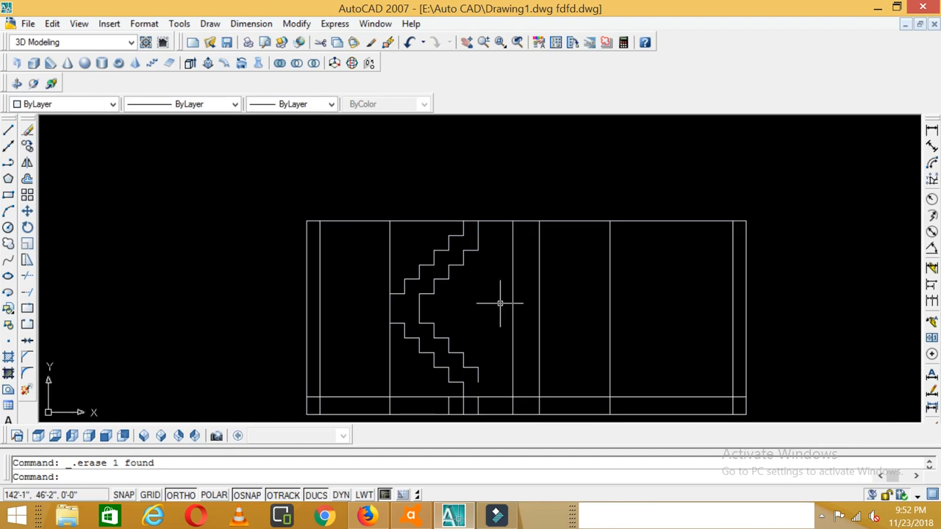
key(Return)
key(Return)
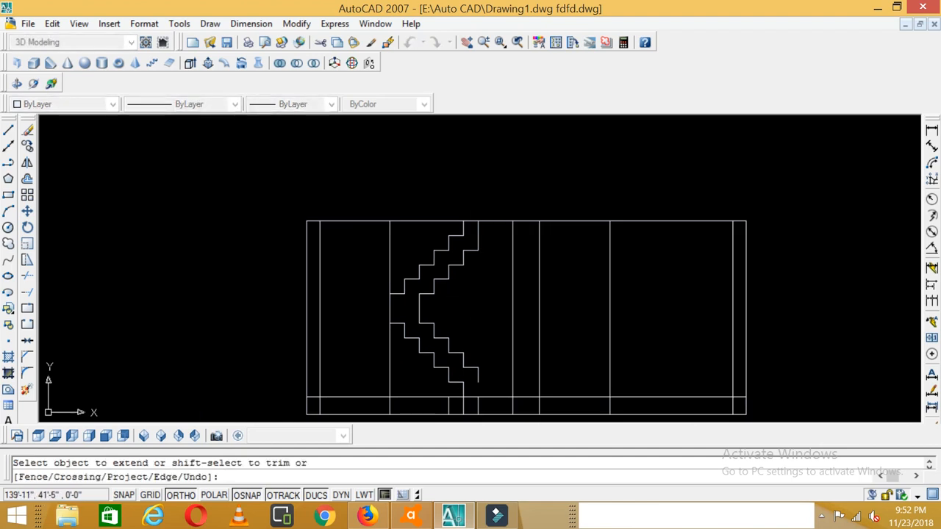
scroll(480, 373, down, 3)
scroll(486, 365, up, 2)
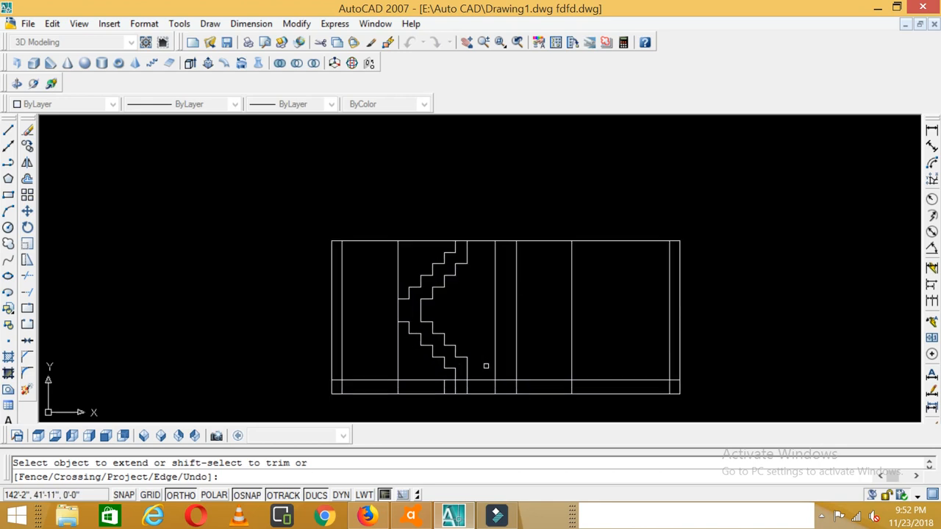
scroll(403, 316, up, 2)
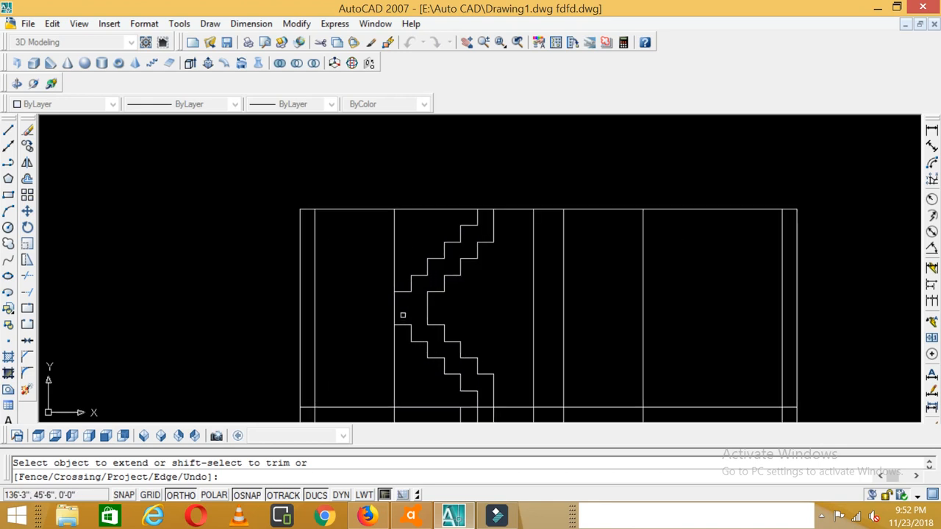
key(Escape)
- Extend the upper and lower edges of the landing across to the inner face of the outer wall
text(ex)
key(Return)
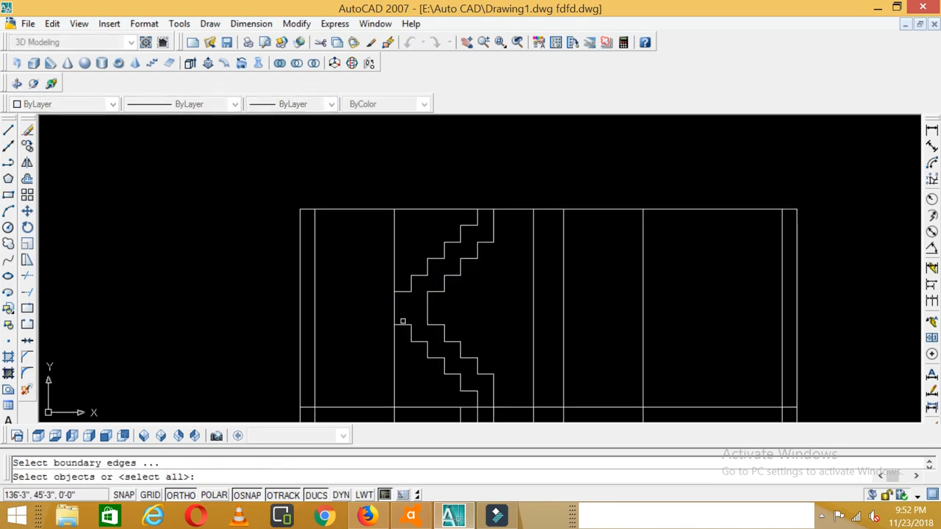
key(Return)
click(402, 292)
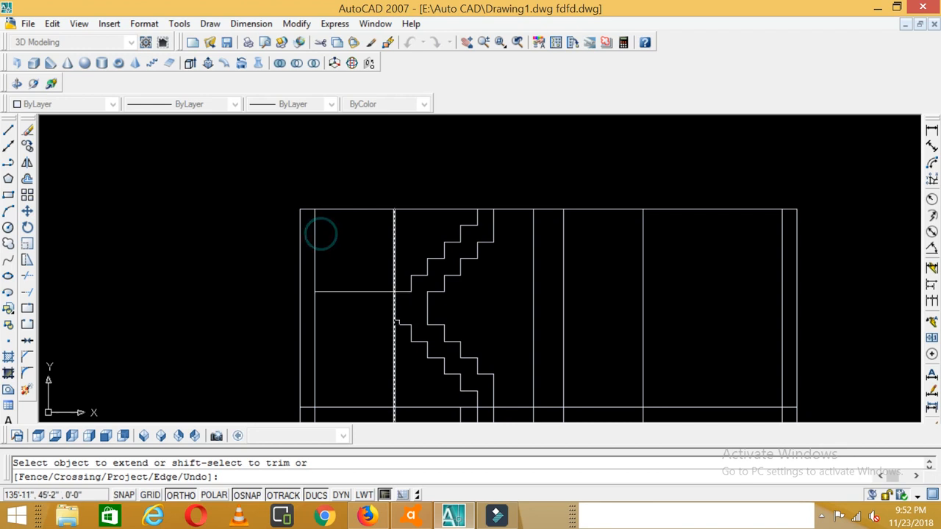
click(401, 324)
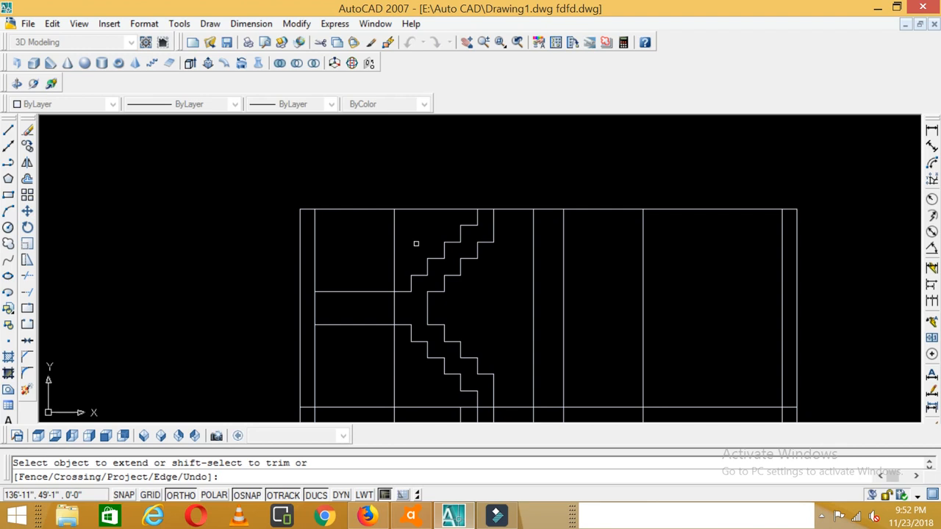
key(Escape)
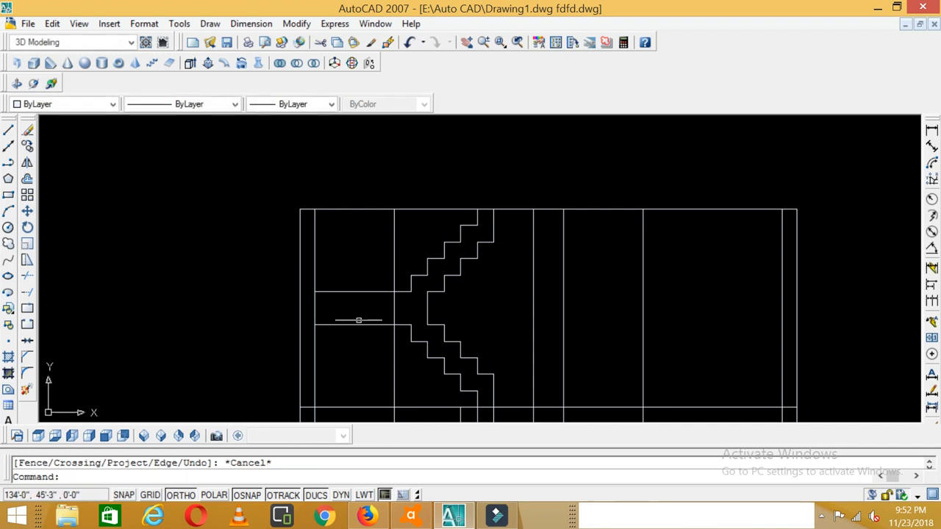
- Draw a bottom step for the lower flight, running across from its last outer riser and down to the floor line
scroll(362, 322, down, 2)
scroll(453, 369, up, 5)
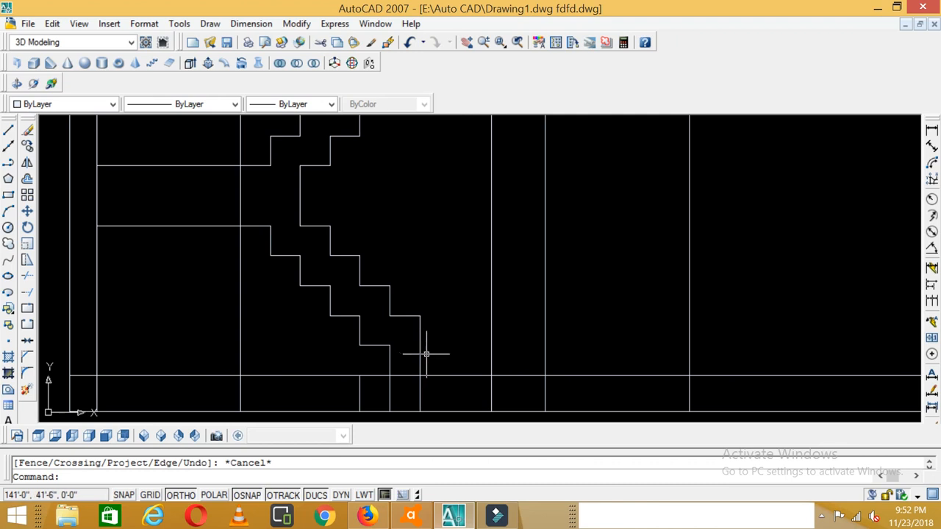
text(l)
key(Return)
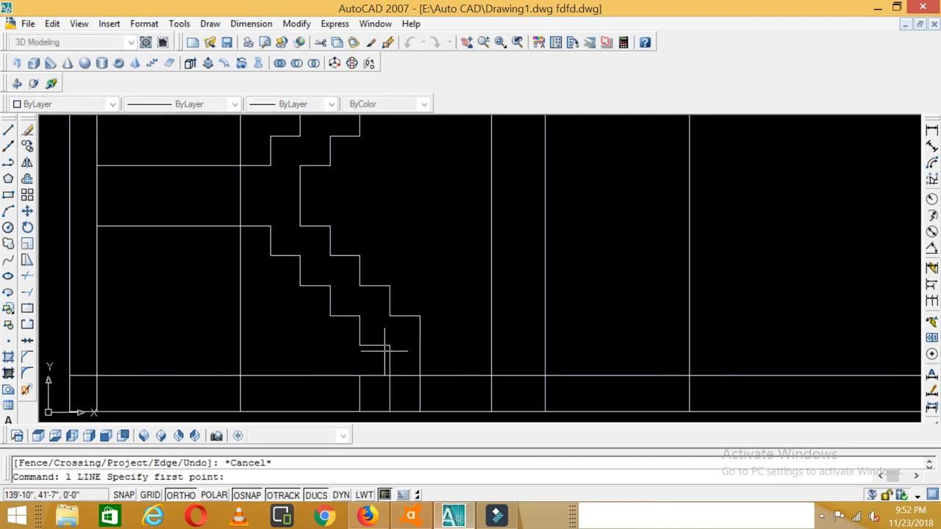
click(420, 345)
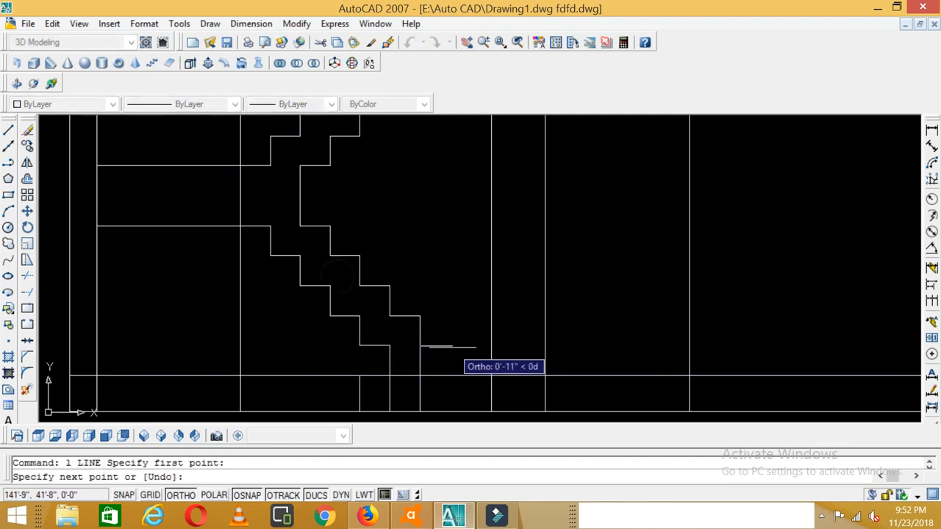
click(468, 352)
click(471, 374)
key(Return)
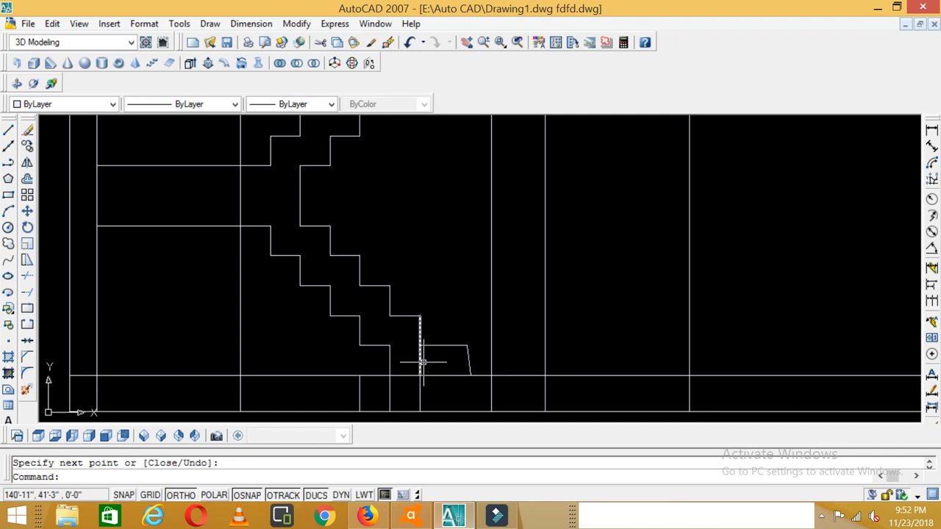
- Trim away the part of the old outer riser between the new bottom tread and the floor line
text(rtr)
key(Return)
key(Return)
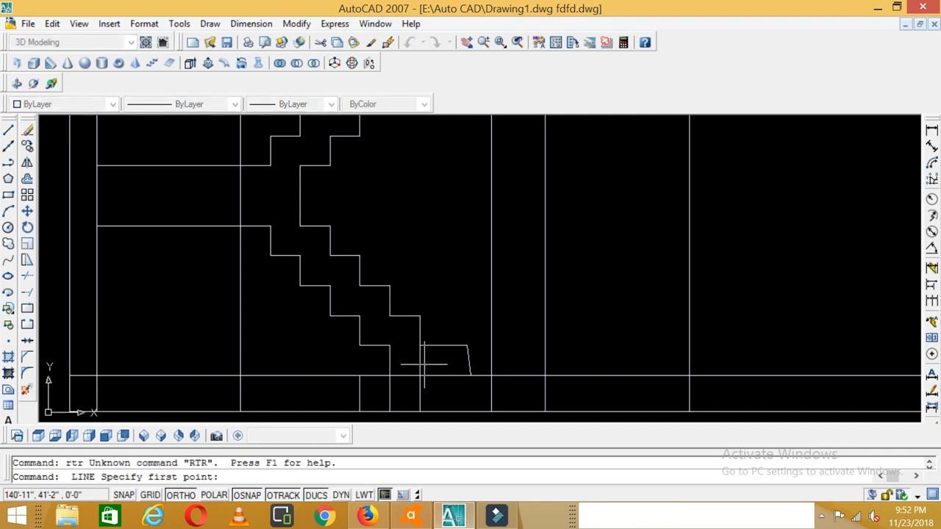
key(Escape)
text(tr)
key(Return)
key(Return)
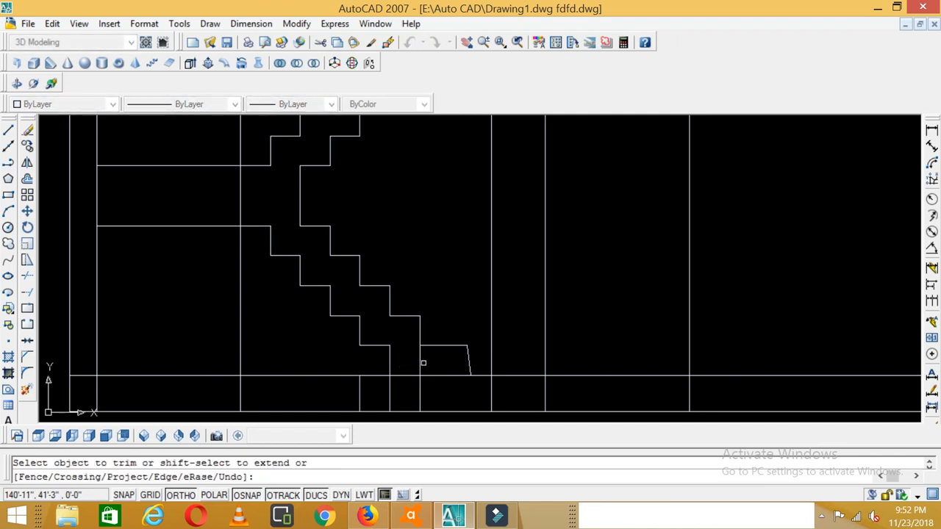
scroll(434, 367, down, 3)
scroll(447, 373, up, 5)
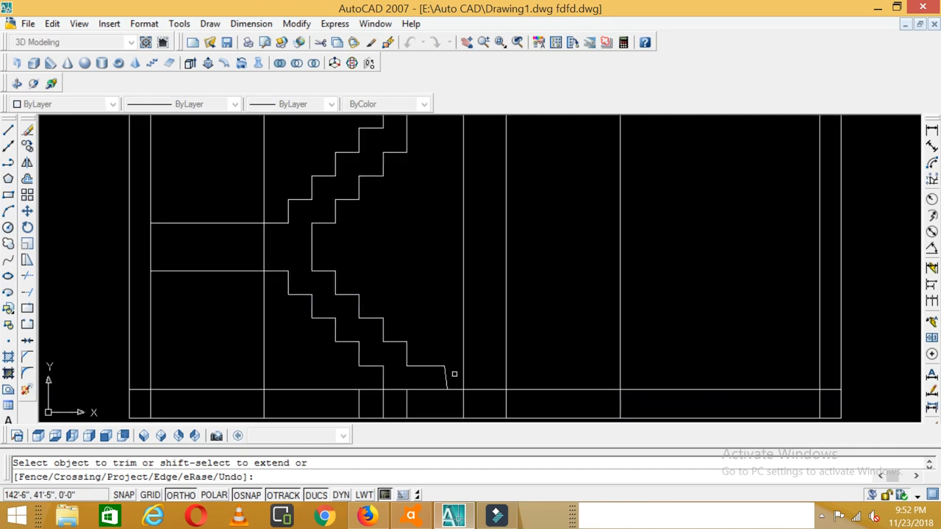
- Replace the slanted end line of the bottom step with a vertical line from the tread's end to the floor line
key(Escape)
click(444, 373)
click(428, 389)
key(Delete)
text(l)
key(Return)
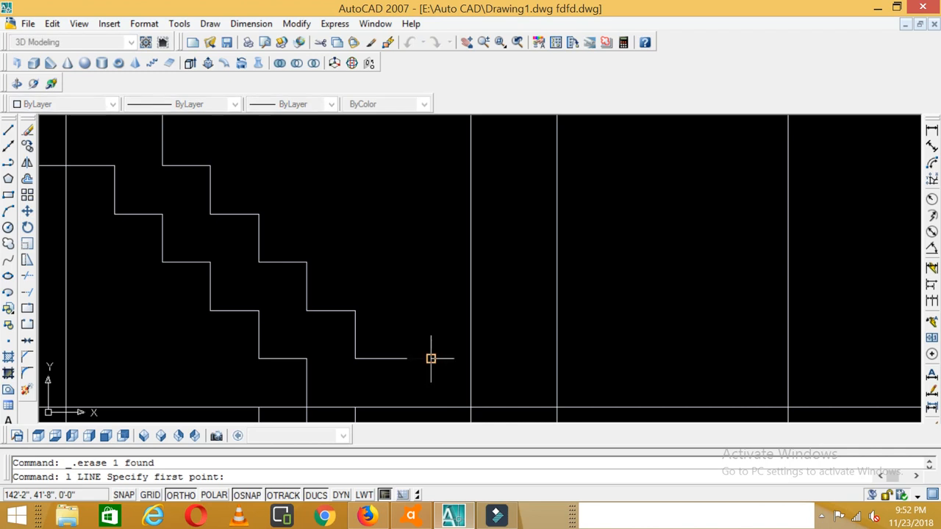
click(430, 359)
click(431, 408)
key(Return)
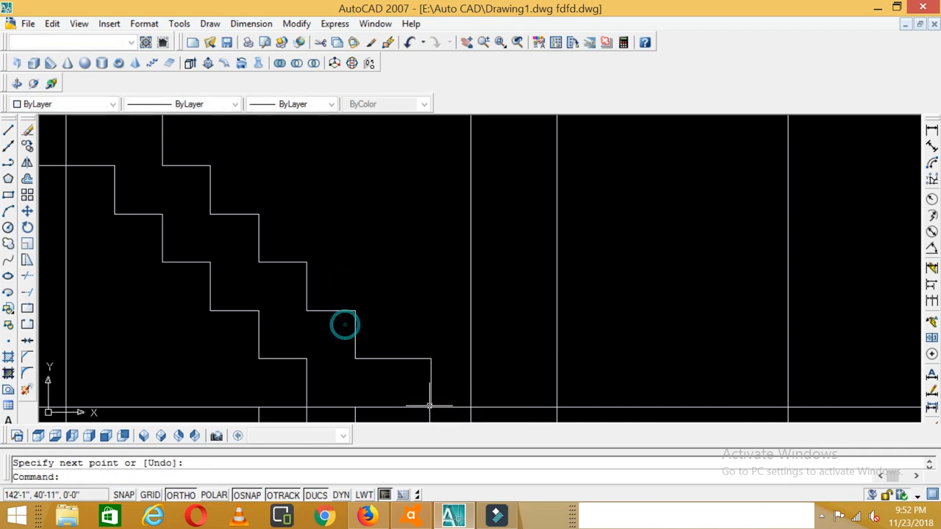
- Set up a hatch with the predefined AR-PARQ1 pattern at scale 20
scroll(442, 378, down, 6)
scroll(446, 358, up, 3)
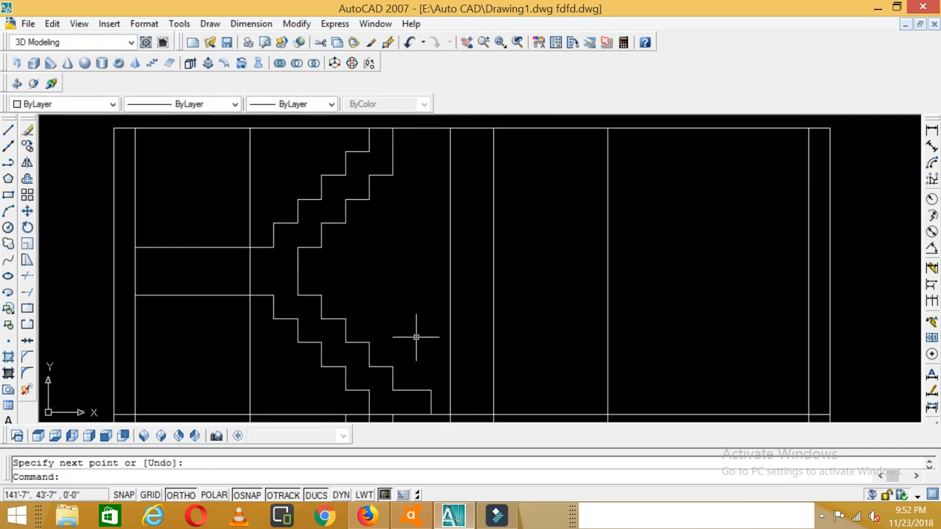
scroll(395, 348, down, 2)
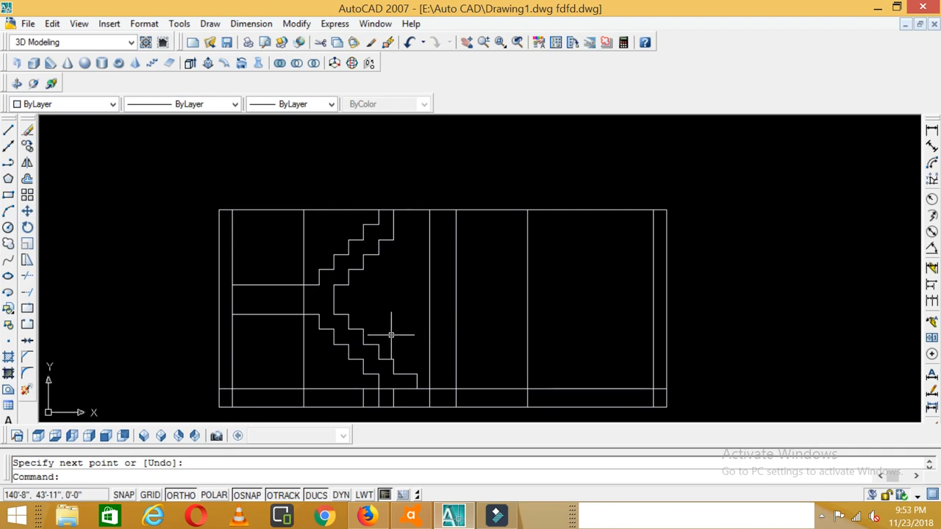
text(h)
key(Return)
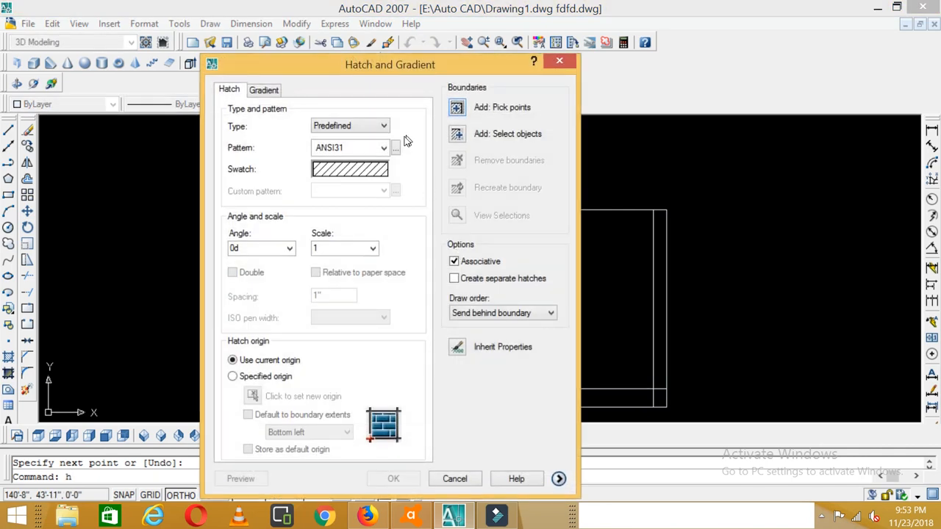
click(395, 147)
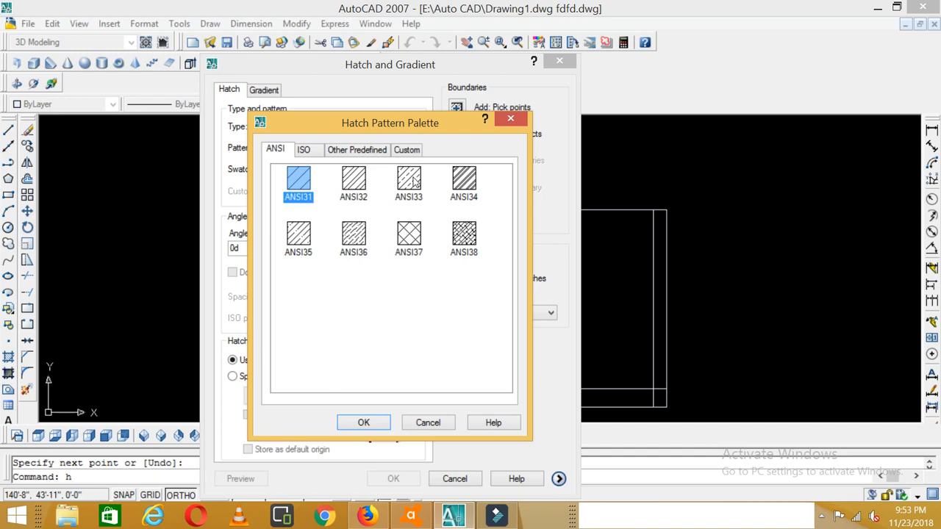
click(367, 151)
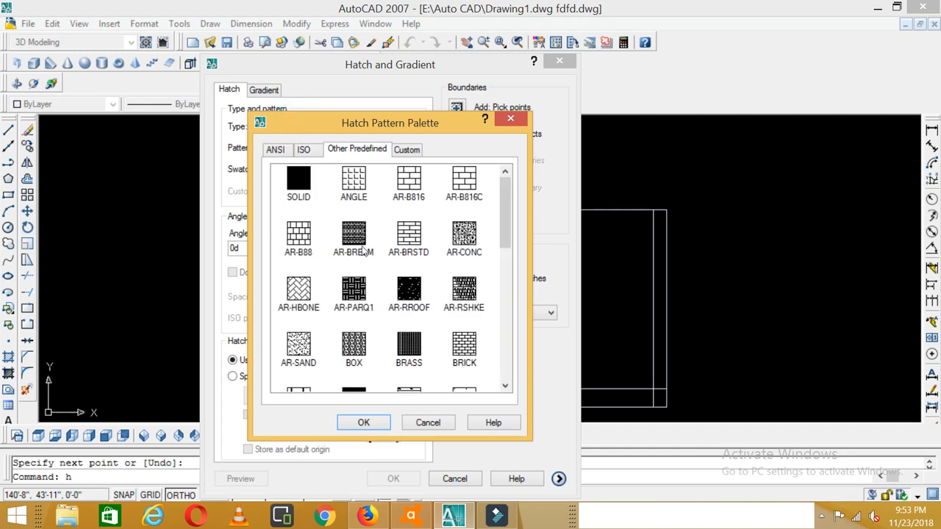
click(355, 291)
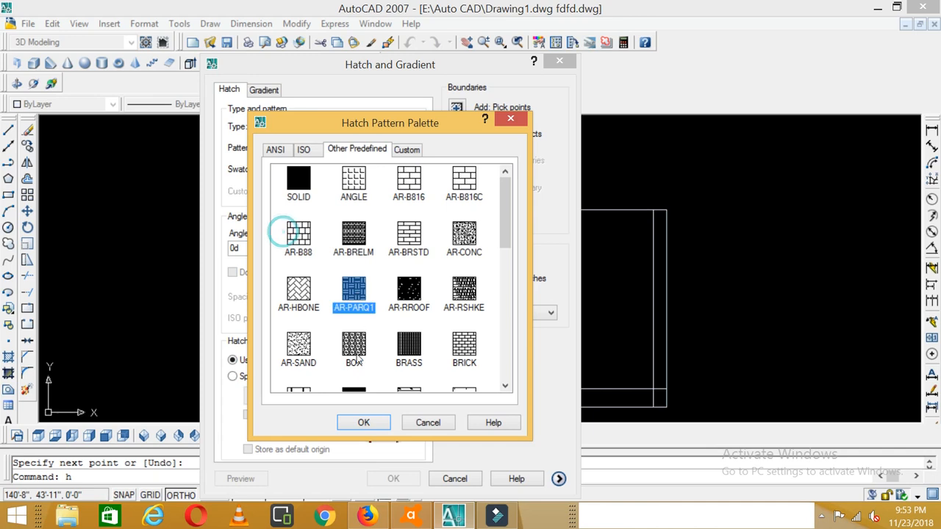
click(364, 423)
click(326, 248)
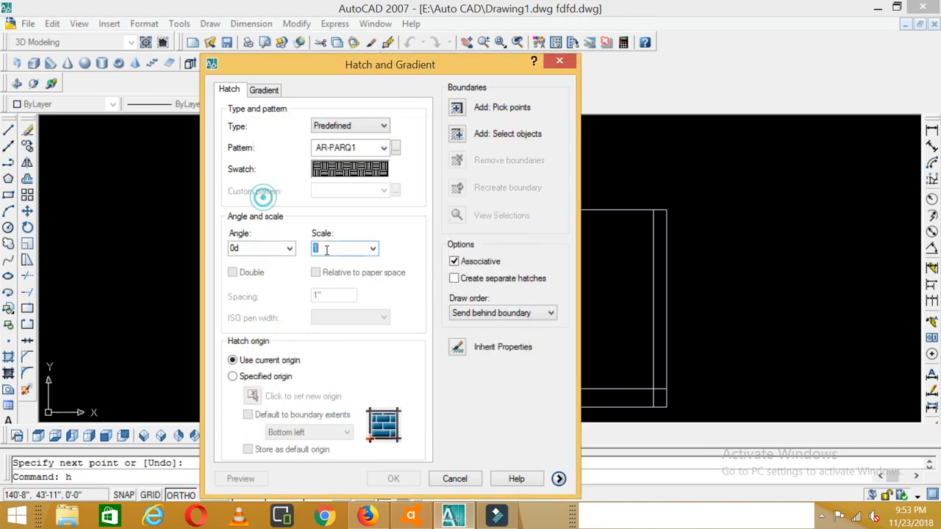
text(20)
- Pick the inside of the stair profile as the hatch boundary and preview the hatch
click(468, 111)
click(363, 241)
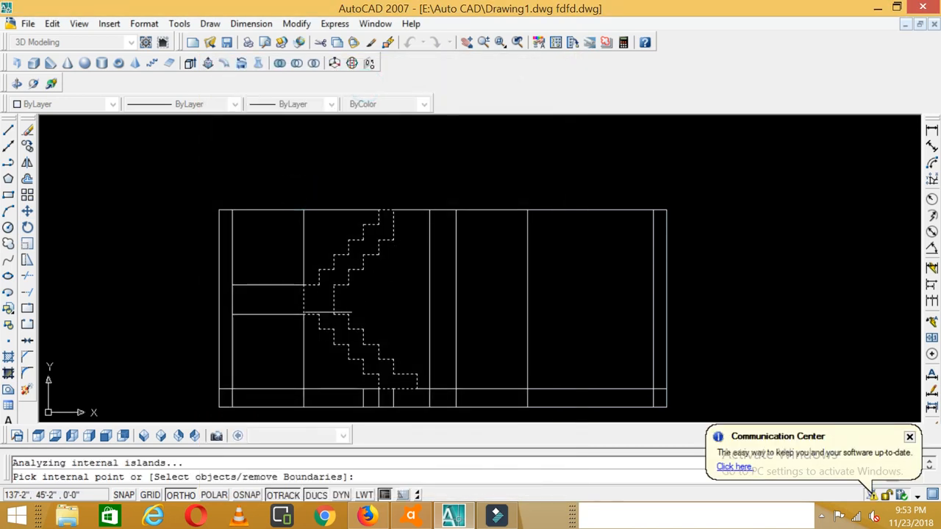
key(Return)
click(243, 479)
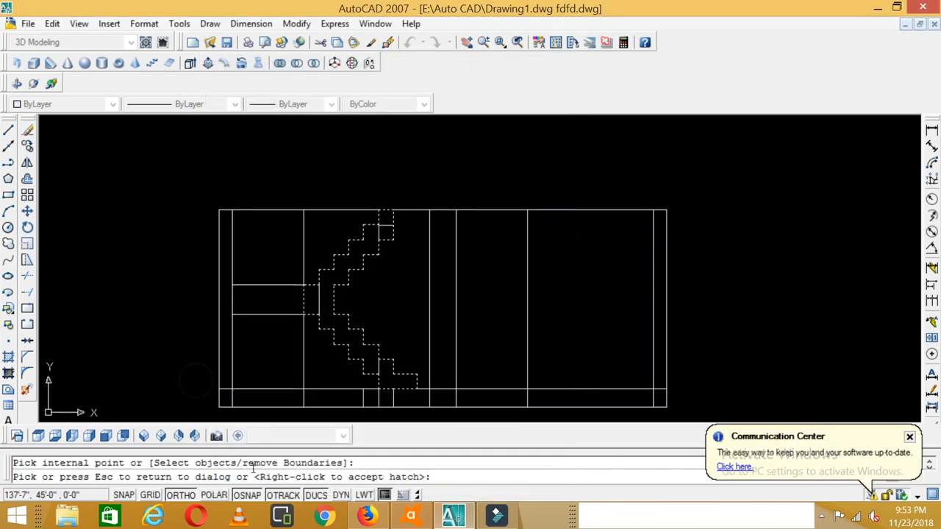
click(317, 388)
- Set the hatch scale to 10 and preview the result on the stair
drag(347, 249, 319, 248)
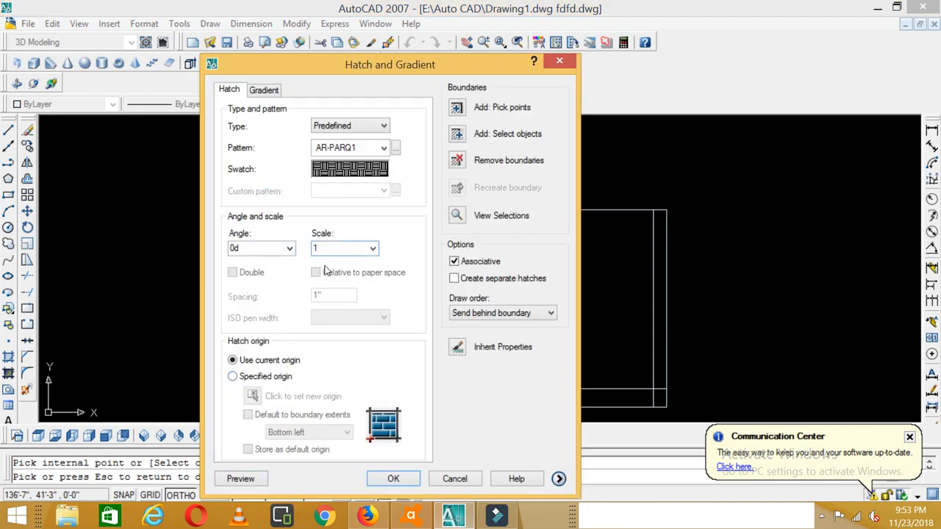
click(243, 478)
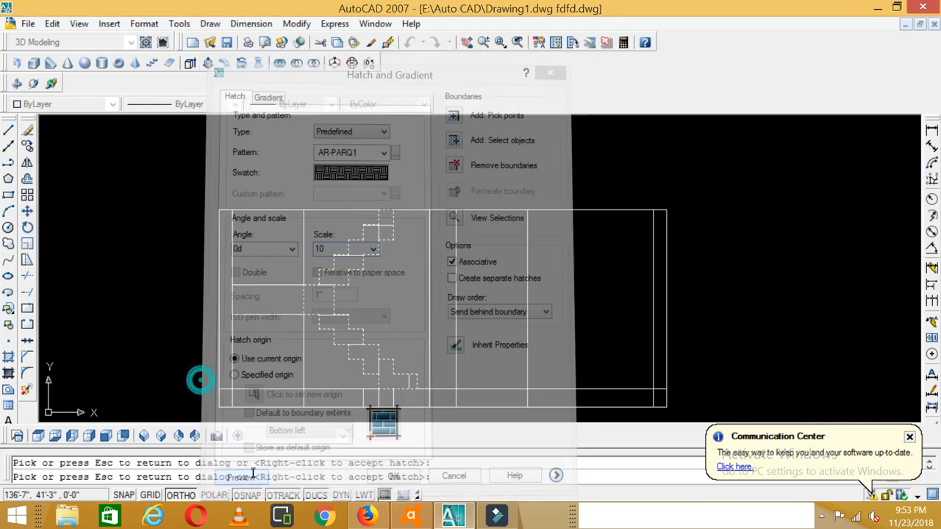
click(290, 402)
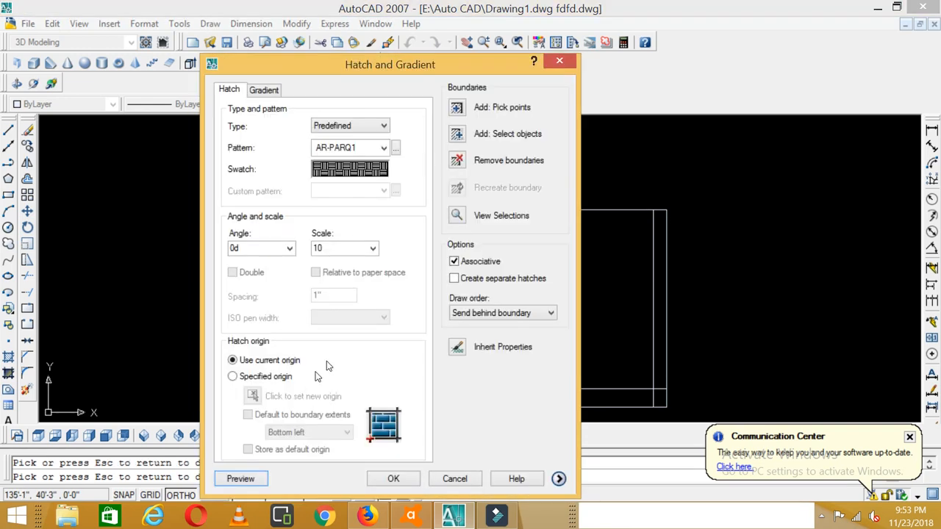
- Change the hatch pattern to HONEY, preview it, and apply the hatch to the stair profile
click(395, 148)
drag(506, 236, 515, 321)
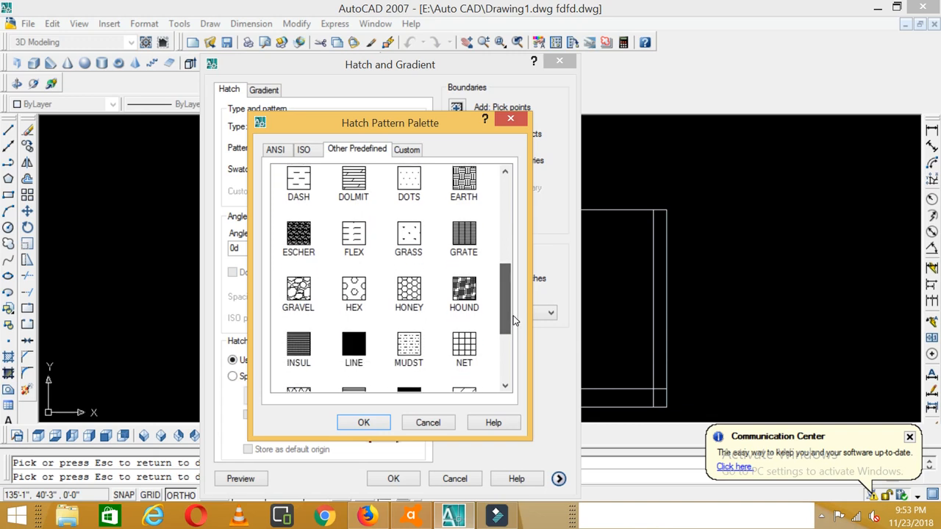
click(407, 292)
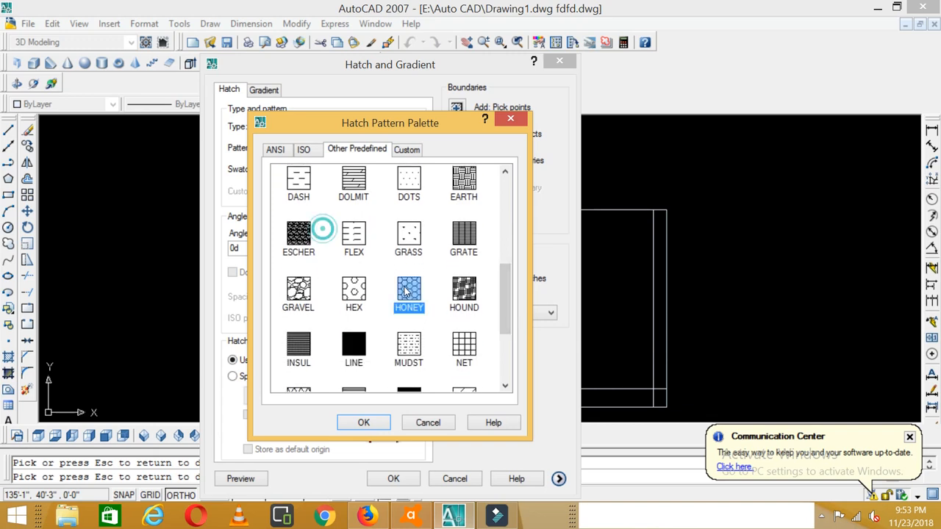
click(362, 424)
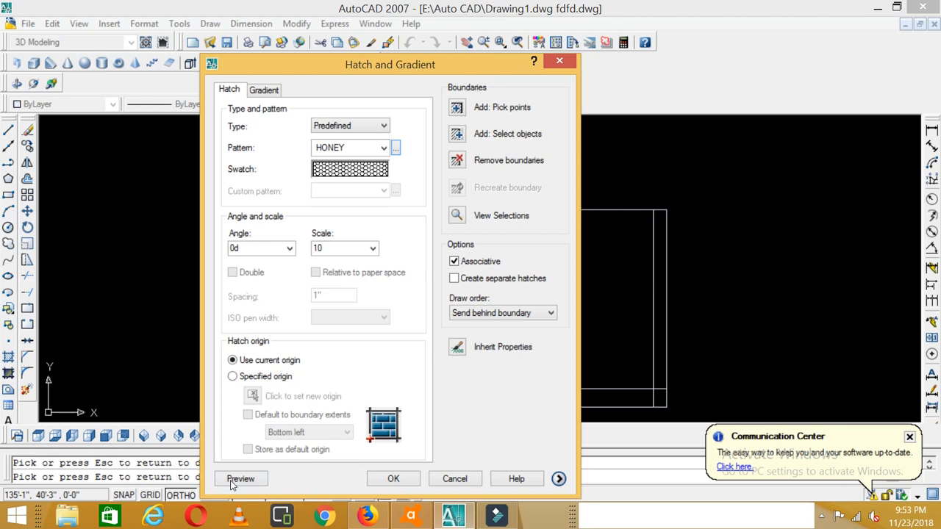
click(233, 481)
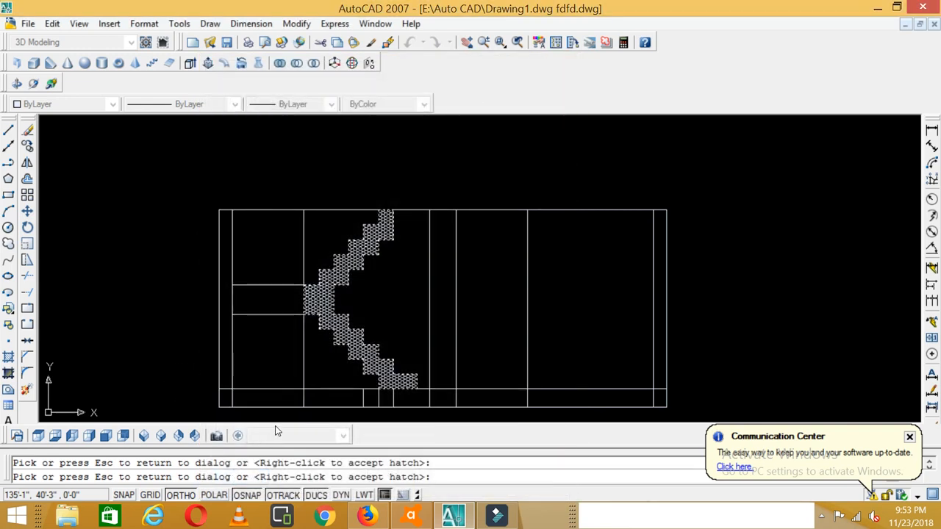
key(Escape)
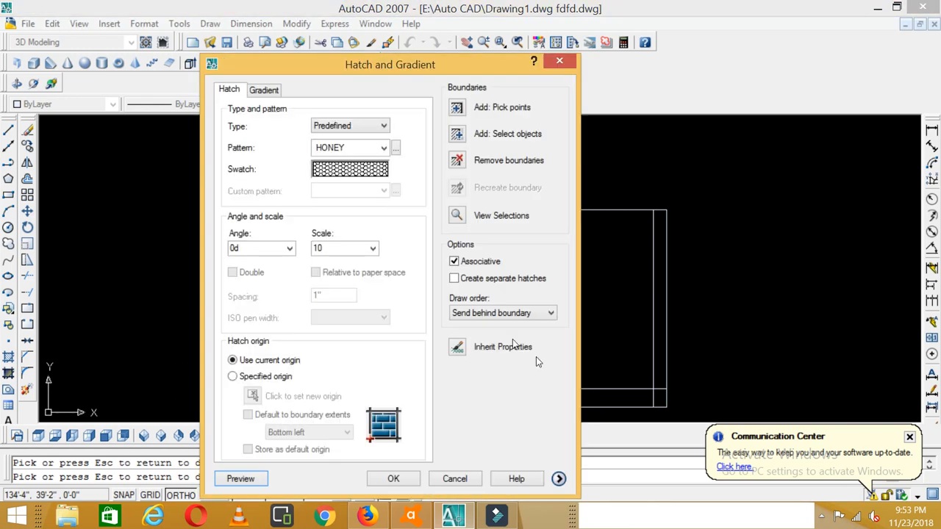
click(398, 479)
scroll(416, 368, down, 3)
scroll(424, 315, up, 2)
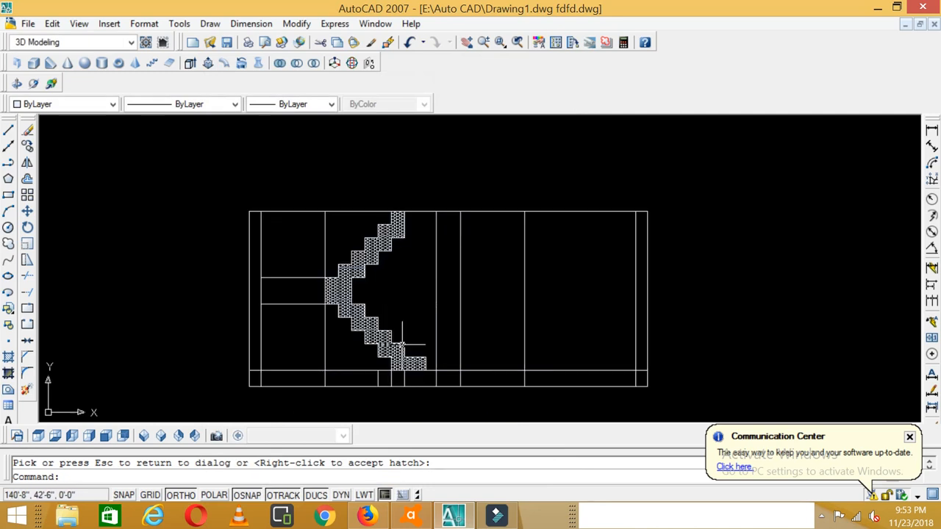
- Start a new hatch with the predefined BRICK pattern
scroll(402, 344, up, 2)
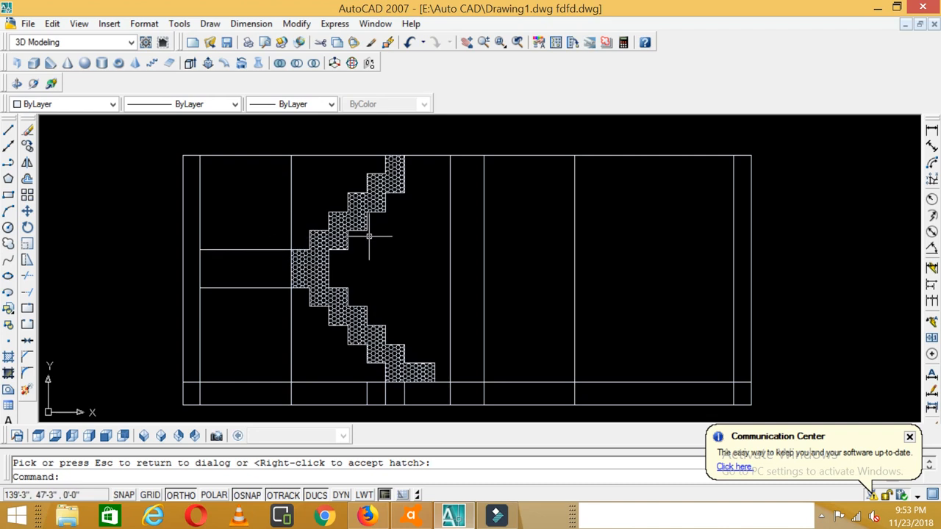
scroll(369, 236, down, 2)
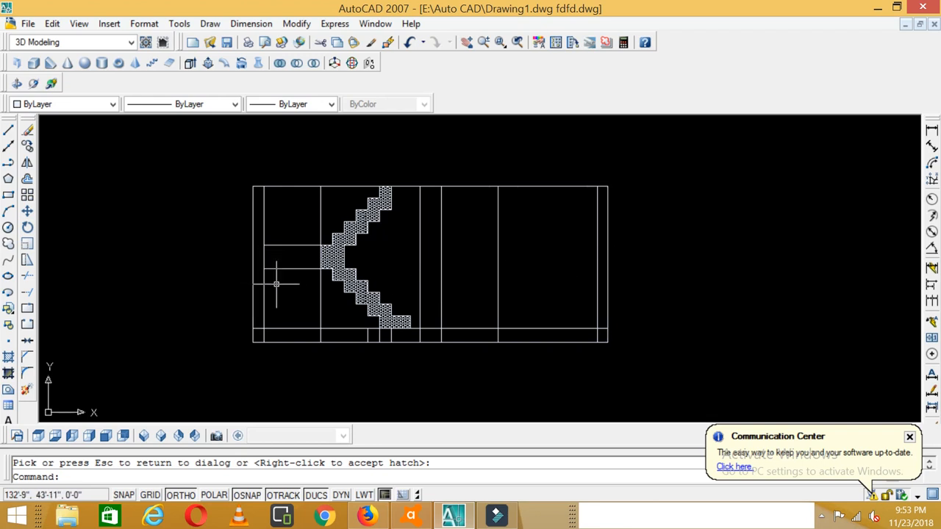
key(Escape)
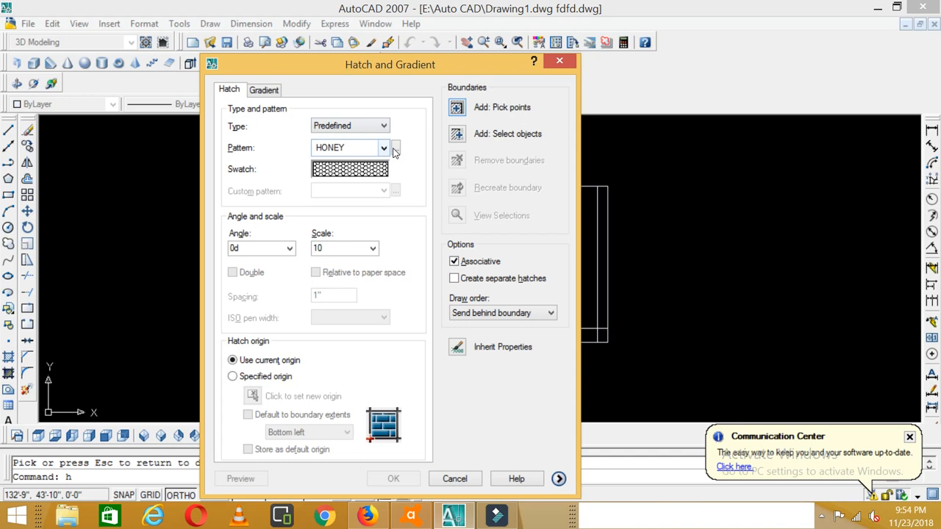
click(396, 148)
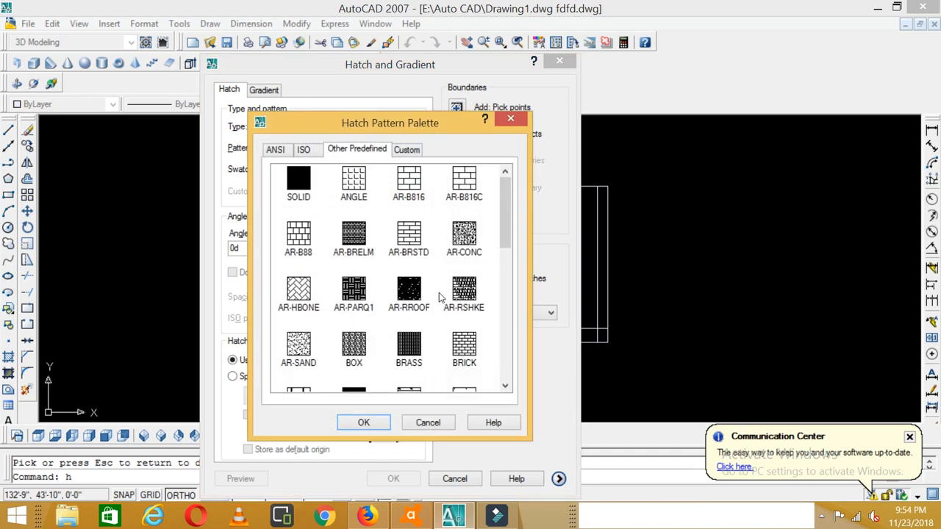
scroll(506, 219, down, 1)
click(463, 291)
click(361, 423)
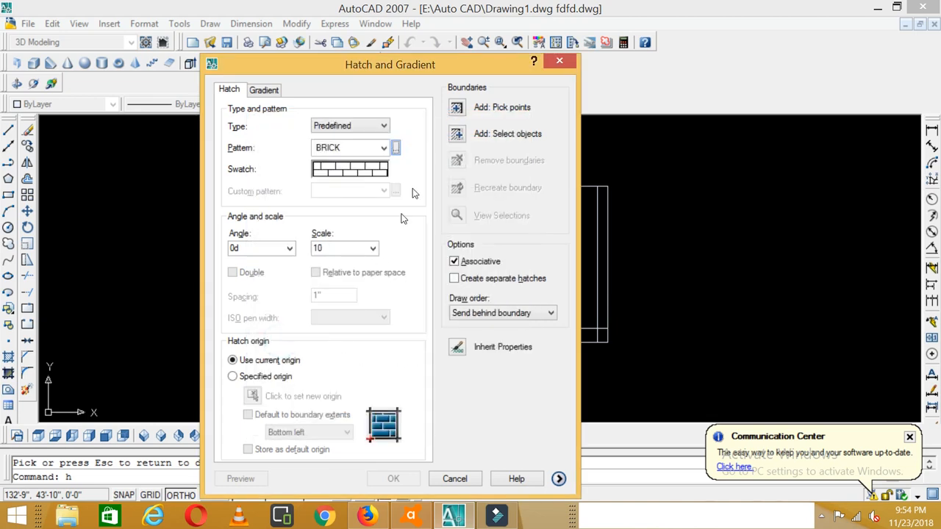
- Pick the two outer walls and the middle wall as hatch boundaries above the floor line, preview the brick hatch and apply it
click(462, 108)
click(253, 246)
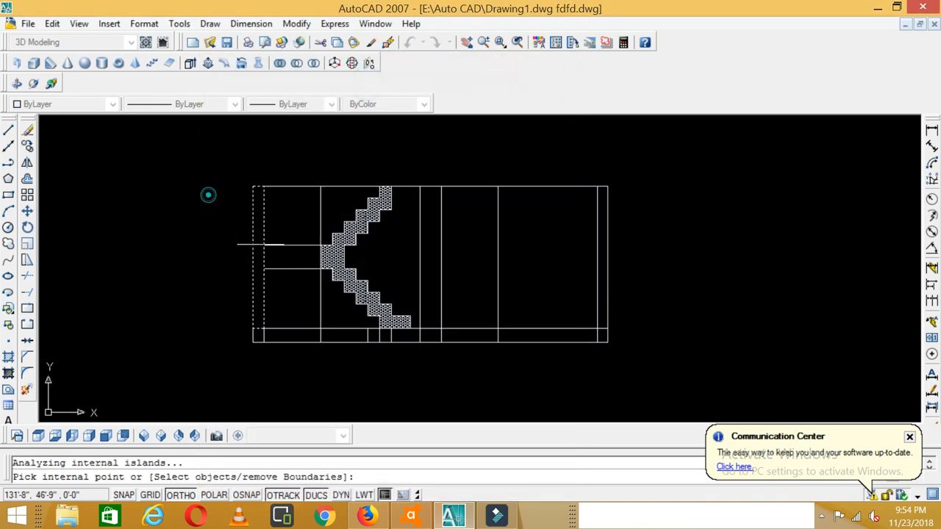
click(435, 234)
click(602, 235)
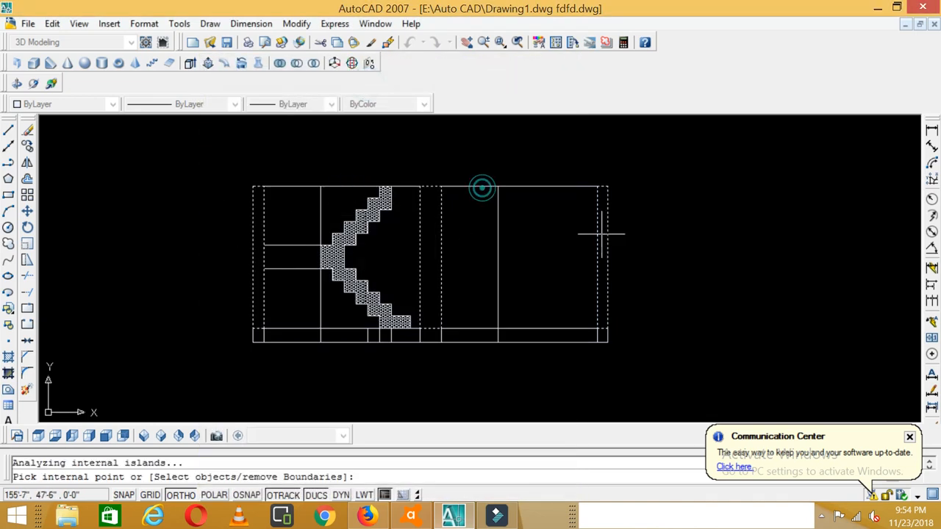
key(Return)
click(240, 479)
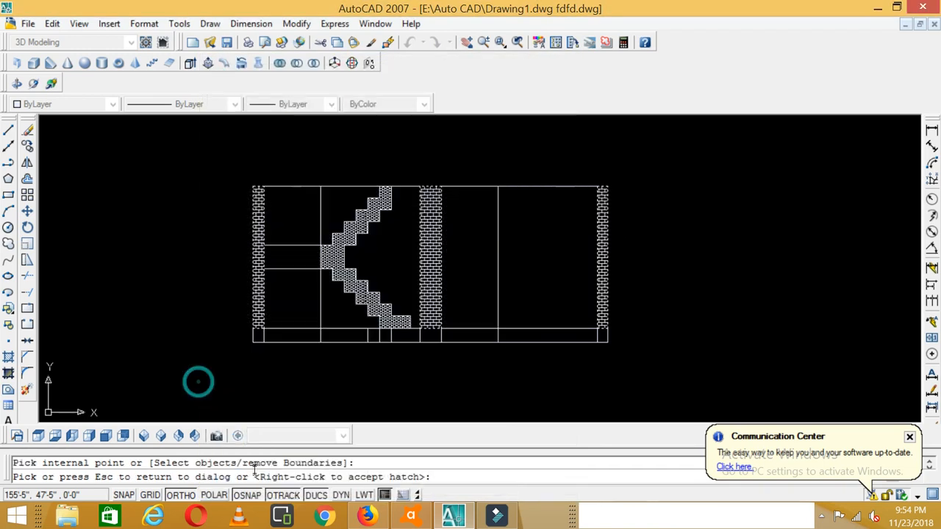
key(Escape)
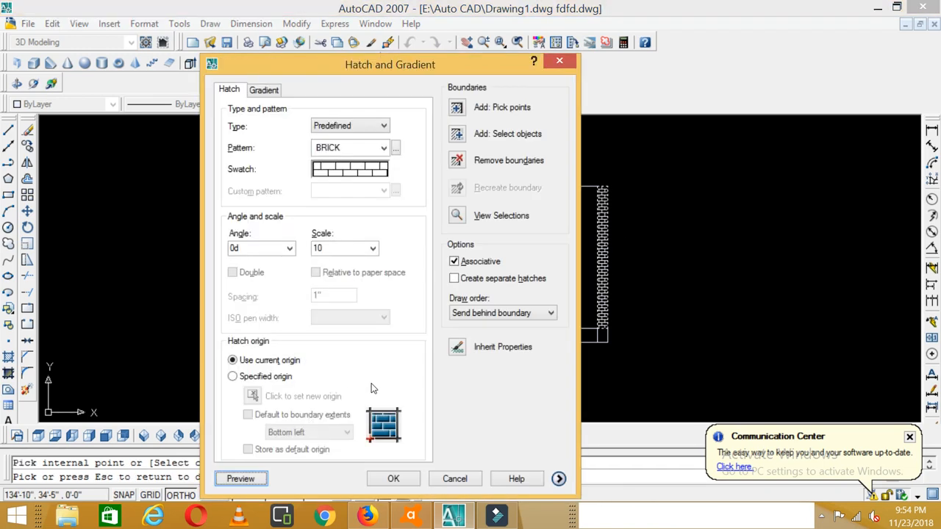
click(383, 480)
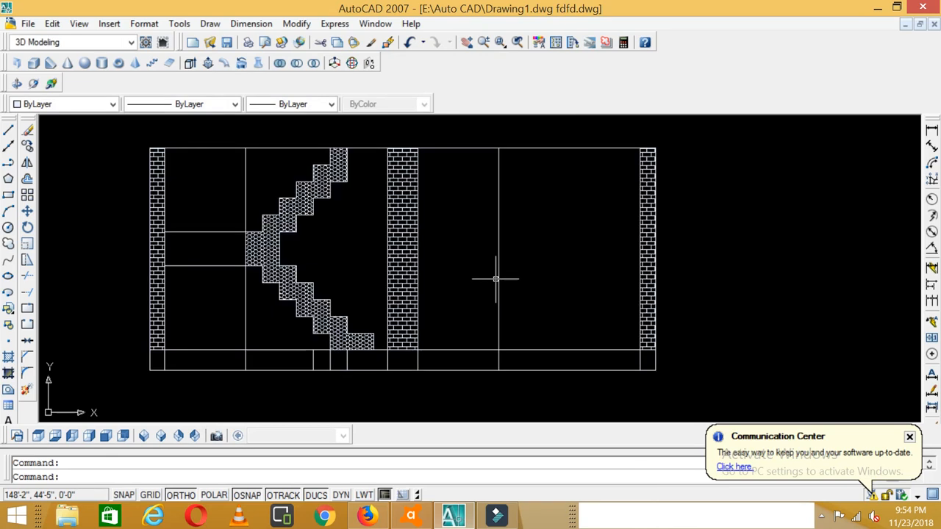
- Draw a line along the floor level from the middle wall's right face to the adjacent vertical projection line
key(Escape)
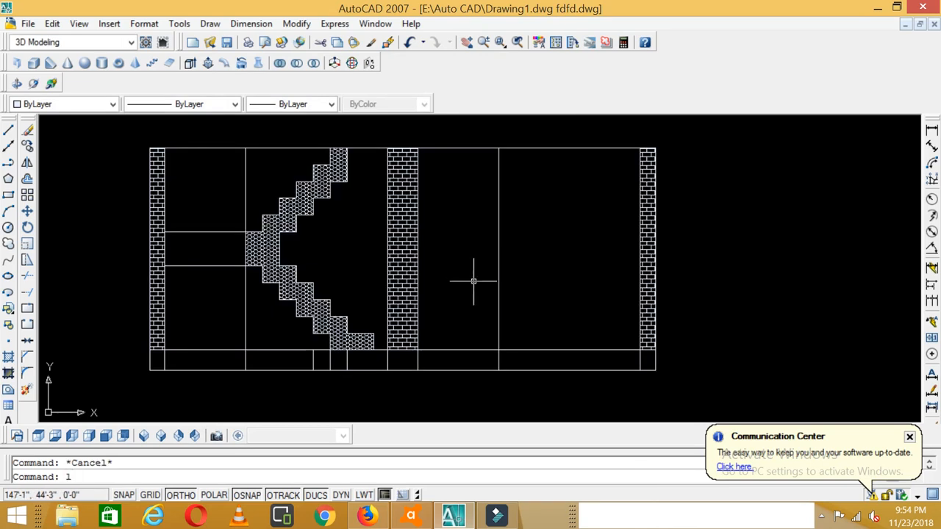
text(l)
key(Return)
click(417, 349)
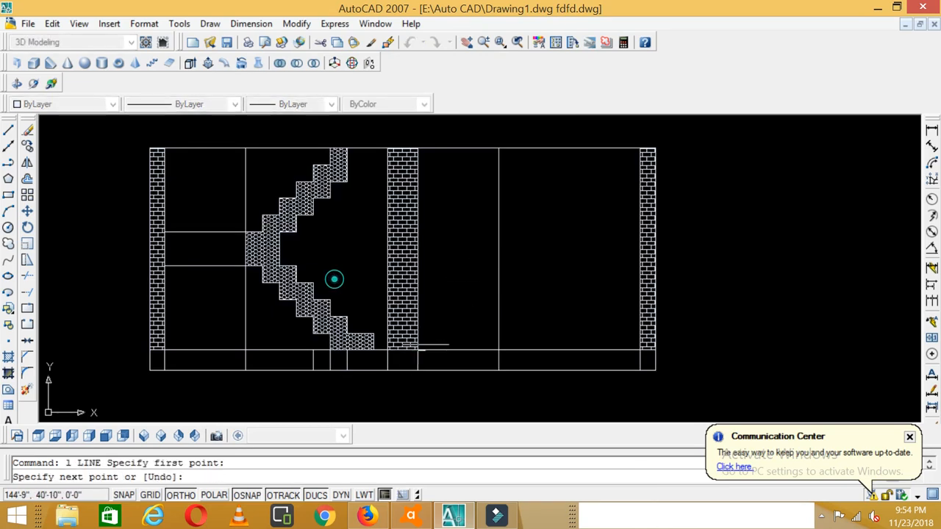
click(497, 351)
key(Return)
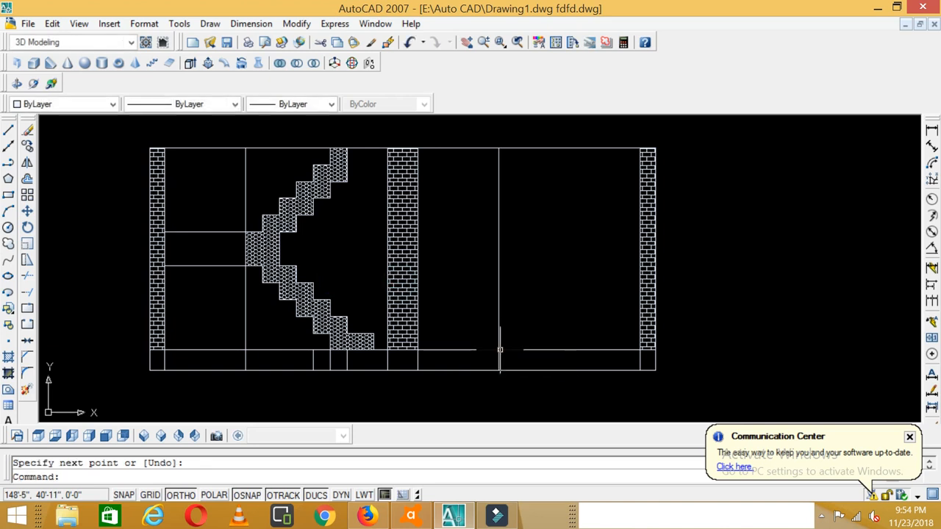
- Offset the new floor-level line 7' upward to form the door head
text(o)
key(Return)
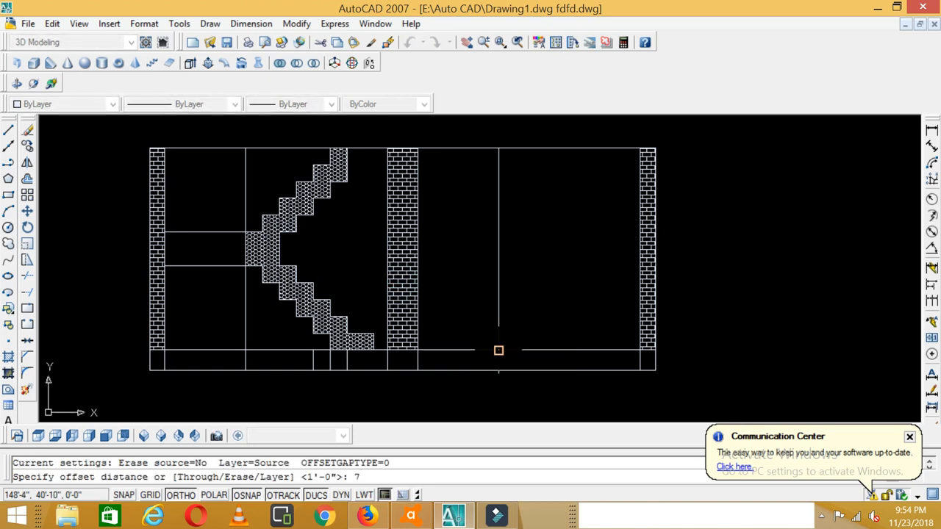
text(7)
key(Return)
click(488, 350)
click(442, 294)
key(Escape)
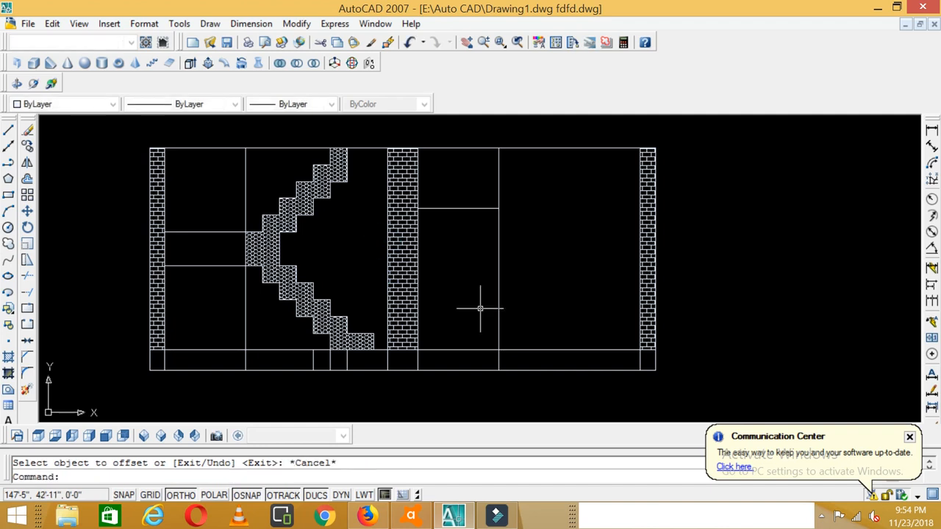
- Trim the vertical door line above the door head and the projection lines crossing the band below the floor line
key(Return)
key(Return)
click(511, 176)
click(475, 192)
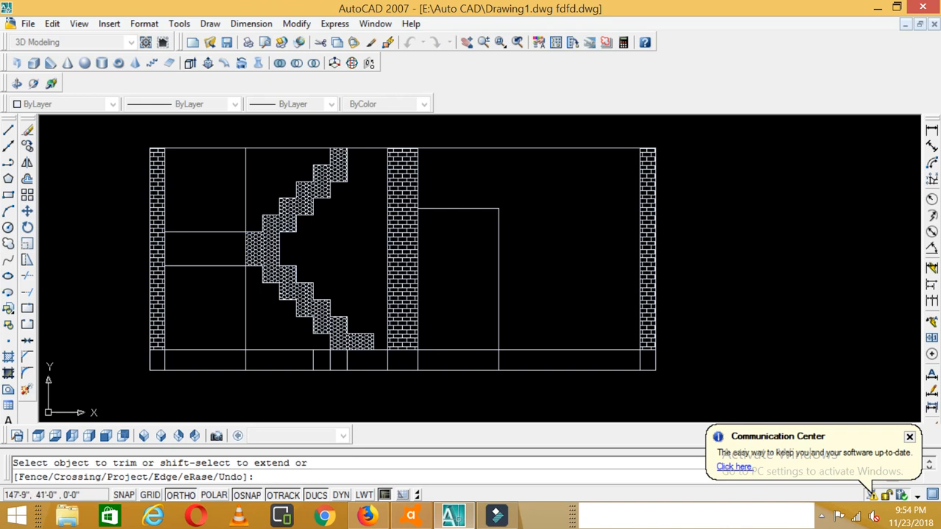
click(507, 355)
click(217, 366)
key(Escape)
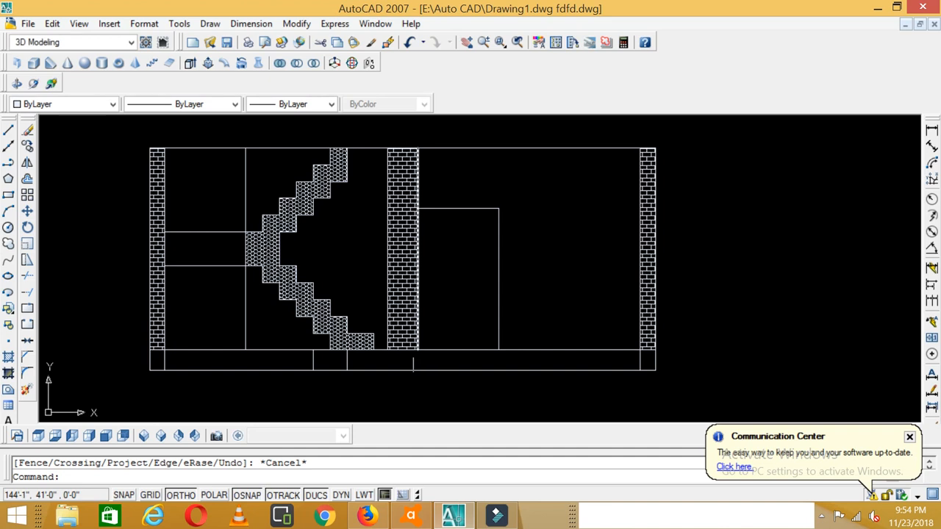
- Erase the two leftover short vertical lines below the stair in the floor band
click(366, 358)
click(303, 360)
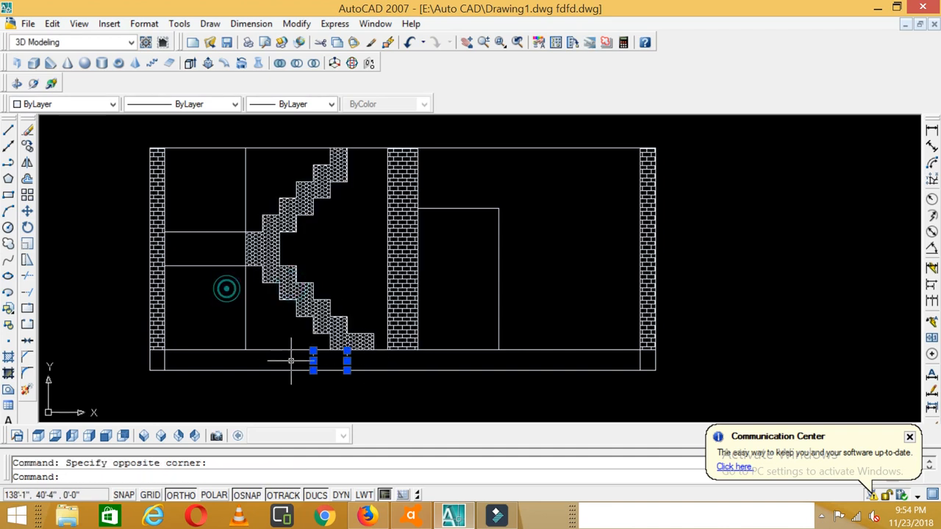
key(Delete)
scroll(451, 241, down, 1)
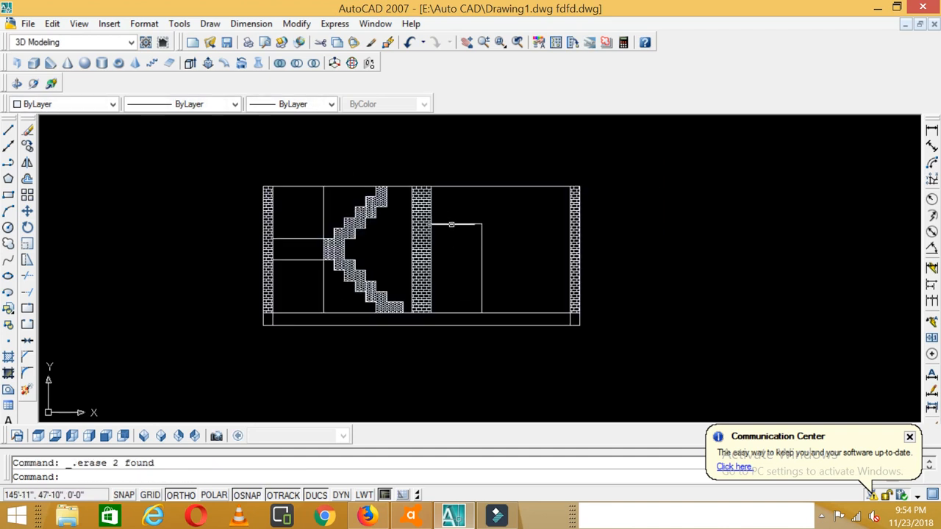
scroll(448, 213, up, 2)
scroll(456, 222, down, 4)
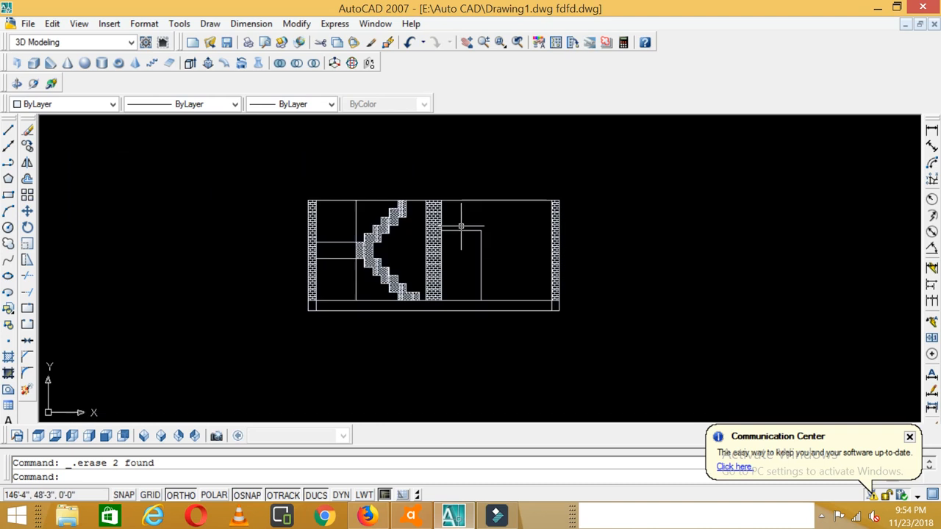
scroll(460, 225, up, 2)
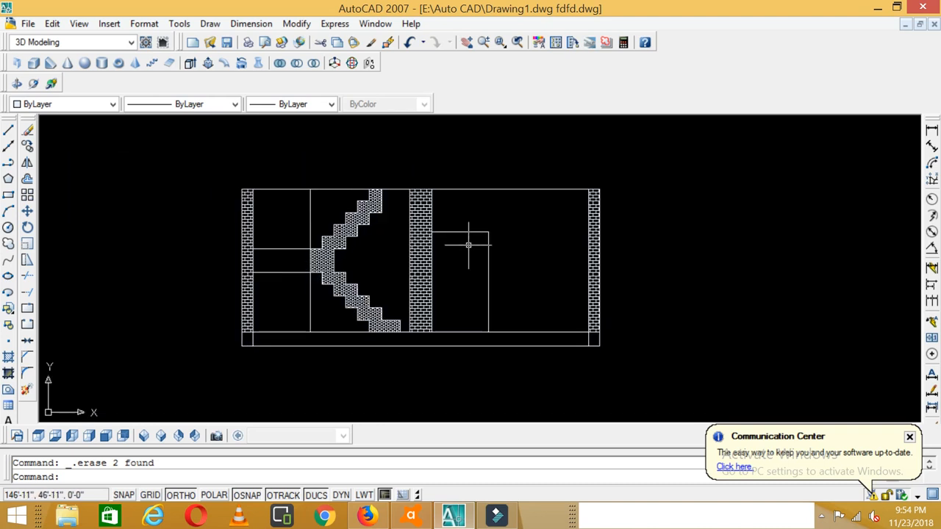
- Offset the door's head, side and floor lines 2" inward
key(Return)
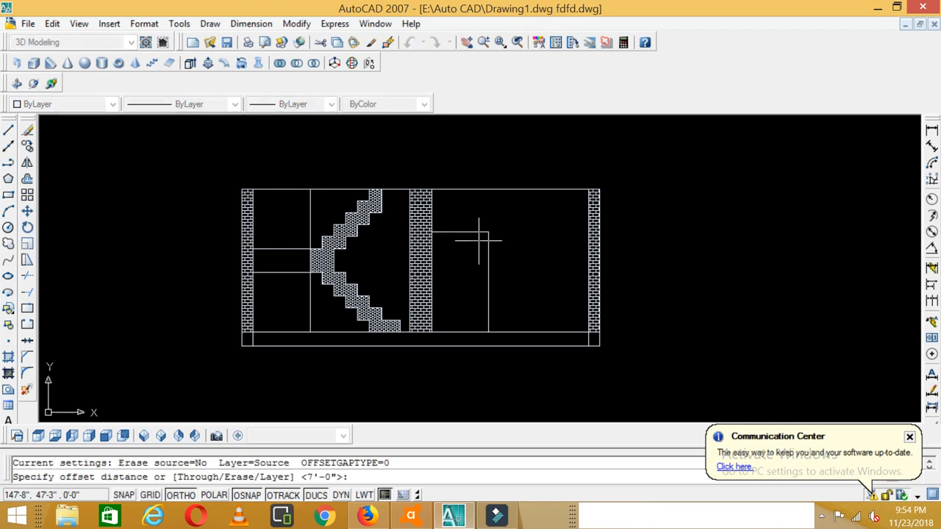
text(2)
key(Return)
click(474, 231)
click(378, 204)
click(488, 256)
click(377, 208)
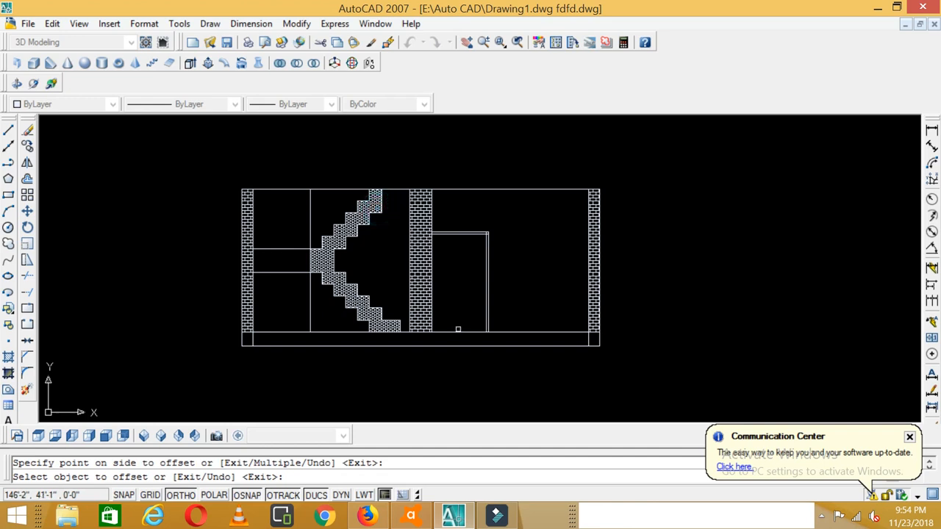
click(363, 254)
key(Escape)
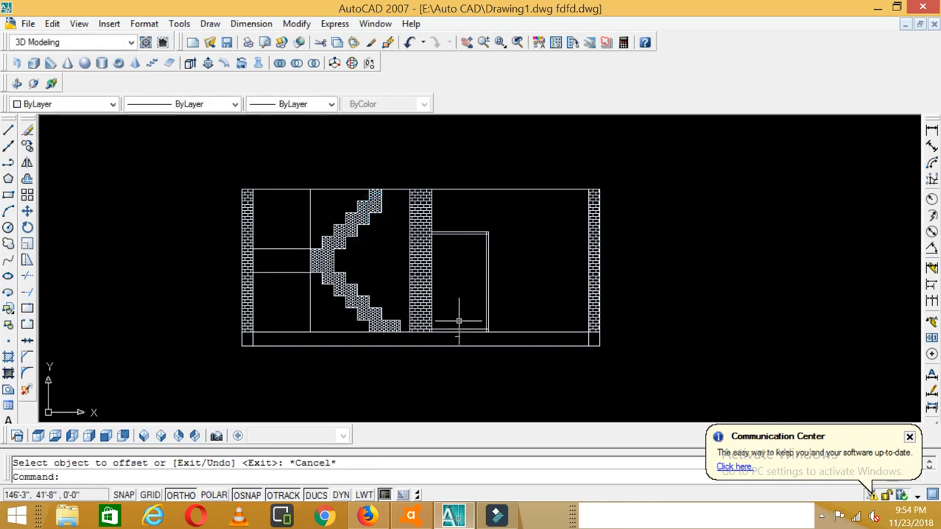
- Offset the inner head, side and bottom door lines a further 4" inward
text(o)
key(Return)
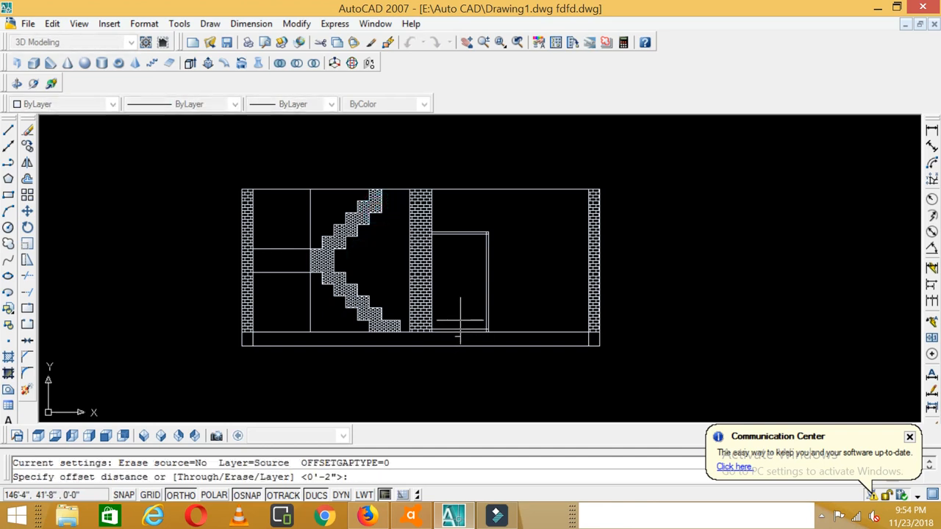
text(4)
key(Return)
click(461, 234)
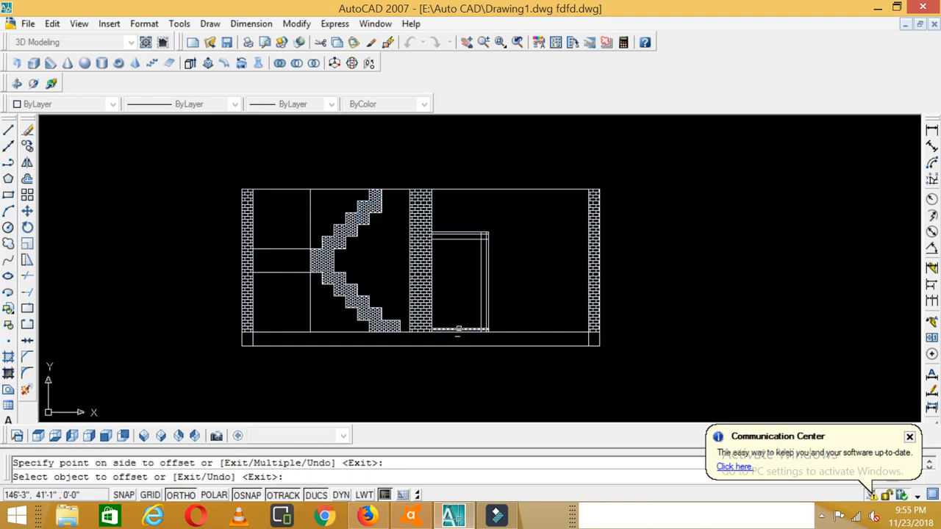
key(Escape)
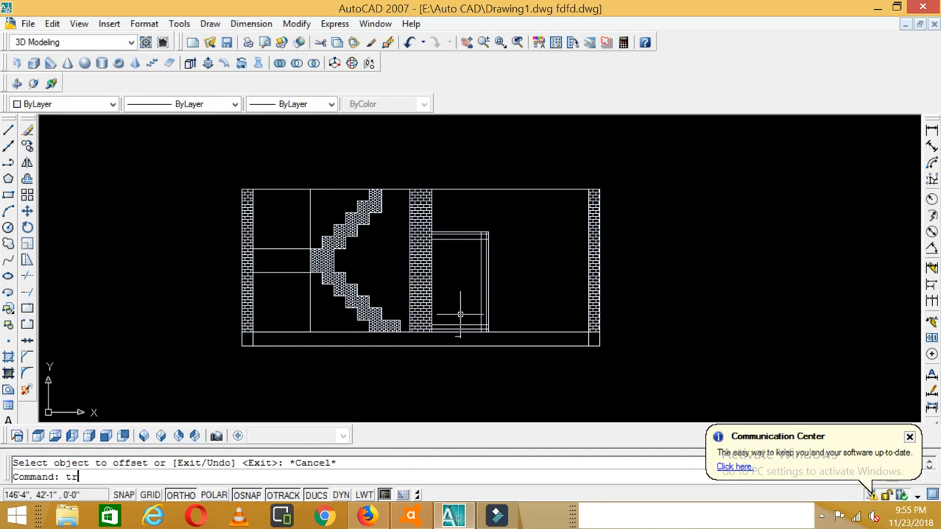
- Trim the overlapping ends of the first inner frame lines at the door's upper right corner
key(Return)
key(Return)
scroll(478, 234, up, 8)
click(533, 221)
click(490, 227)
click(536, 224)
click(535, 254)
scroll(514, 317, down, 8)
scroll(521, 325, up, 3)
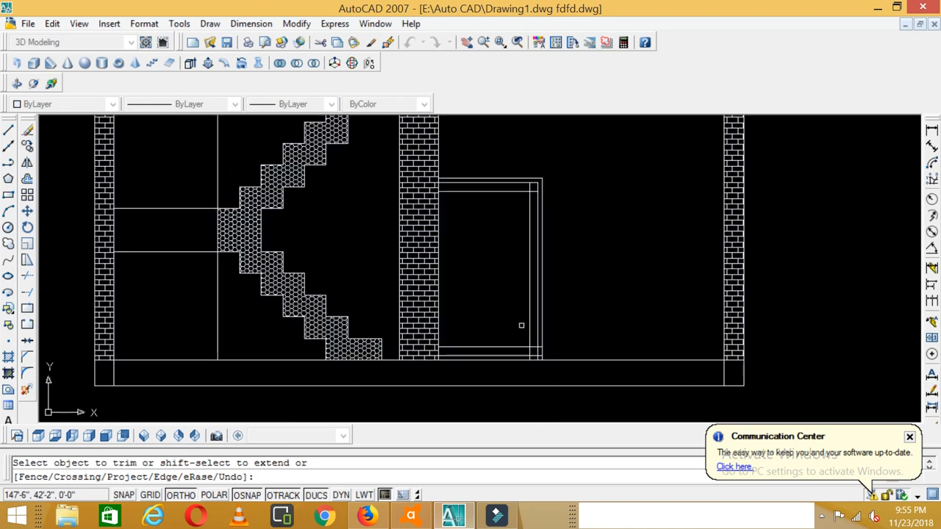
- Trim the overlapping frame line ends at the door's lower right corner
scroll(521, 325, up, 5)
click(530, 327)
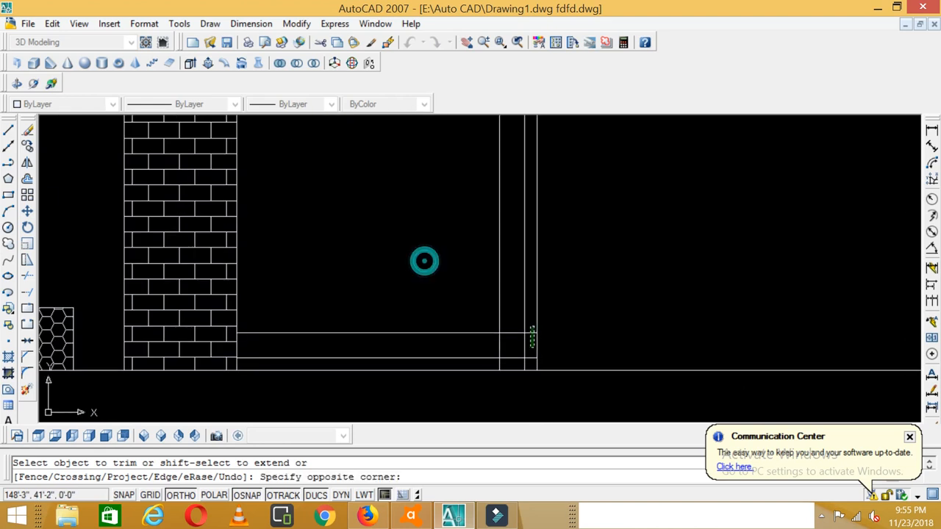
click(535, 362)
click(526, 363)
click(494, 368)
click(507, 343)
click(494, 351)
click(514, 327)
click(507, 339)
scroll(511, 348, down, 5)
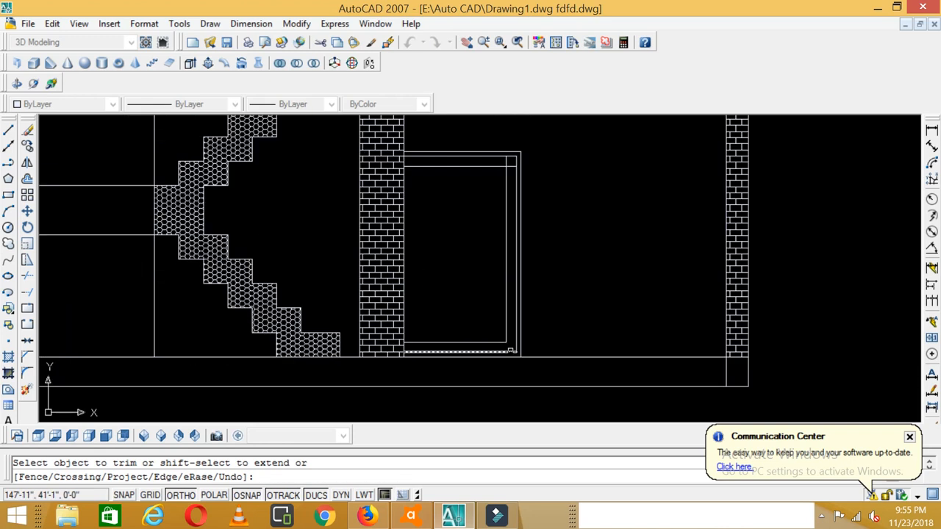
- Trim the overlapping ends of the innermost frame lines at the door's upper right corner
scroll(515, 167, up, 4)
click(510, 161)
click(505, 179)
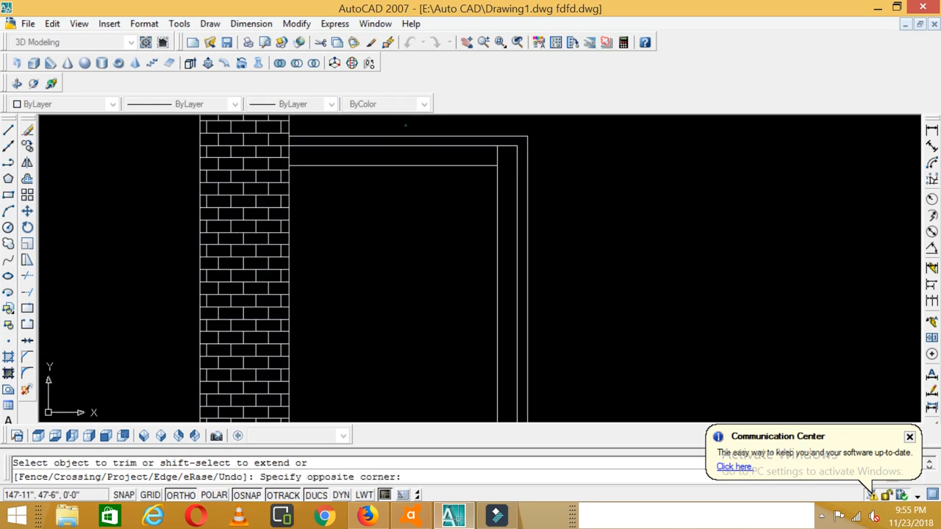
scroll(523, 184, down, 4)
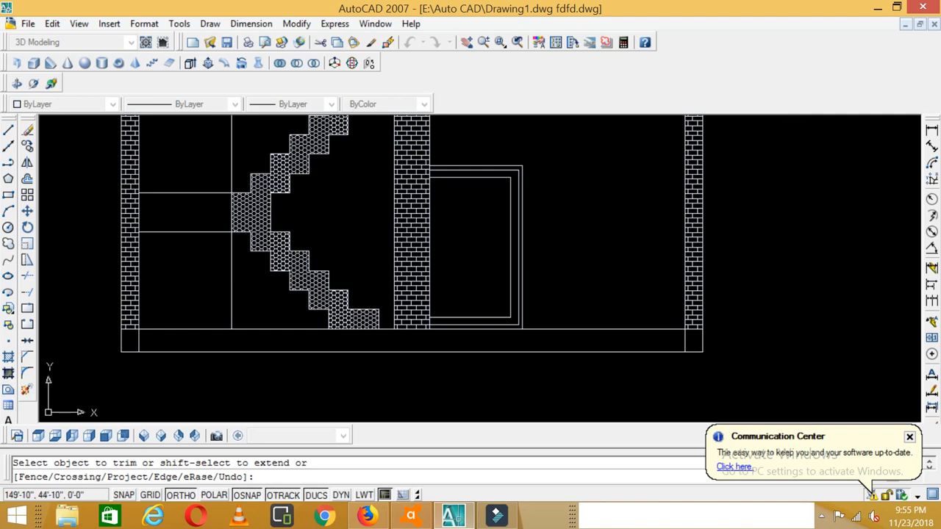
key(Escape)
- Draw a vertical centre line through the door panel between the midpoints of the innermost frame's top and bottom edges
text(l)
key(Return)
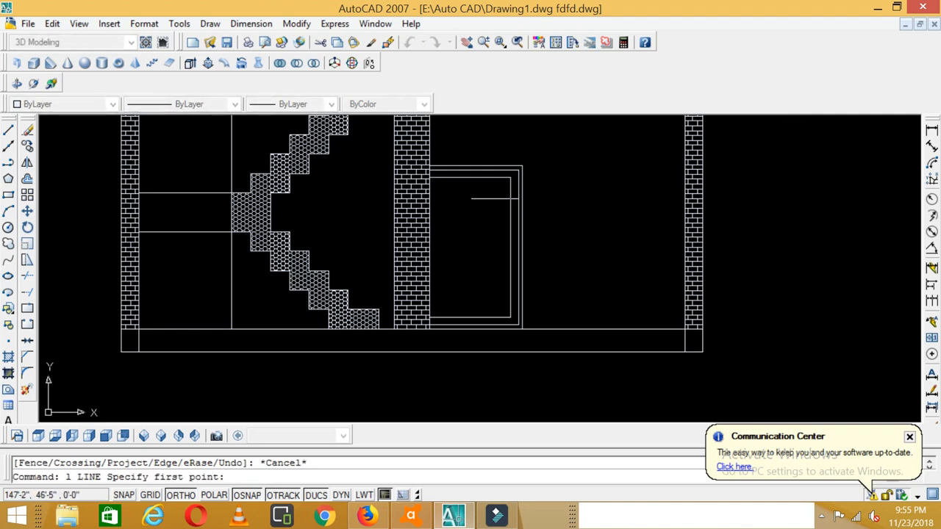
click(469, 178)
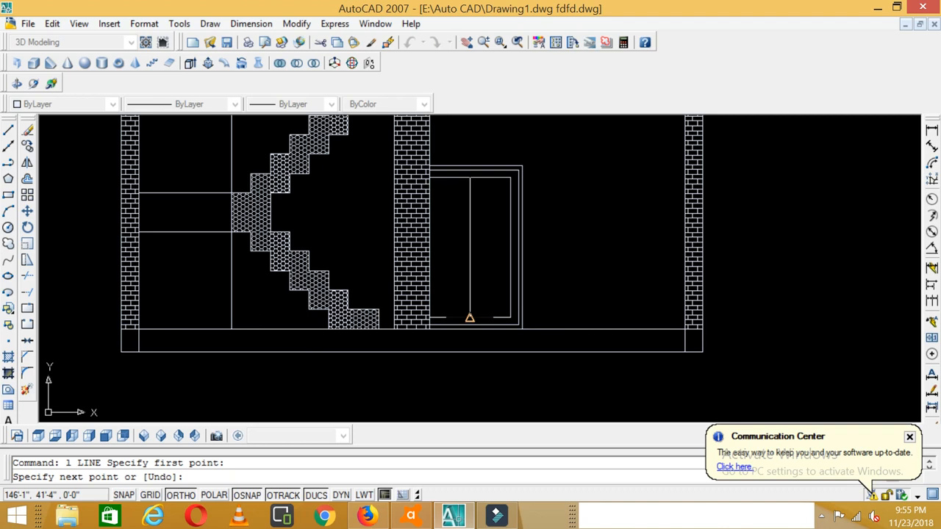
click(470, 318)
key(Return)
scroll(555, 257, down, 5)
scroll(555, 236, up, 4)
scroll(555, 236, up, 1)
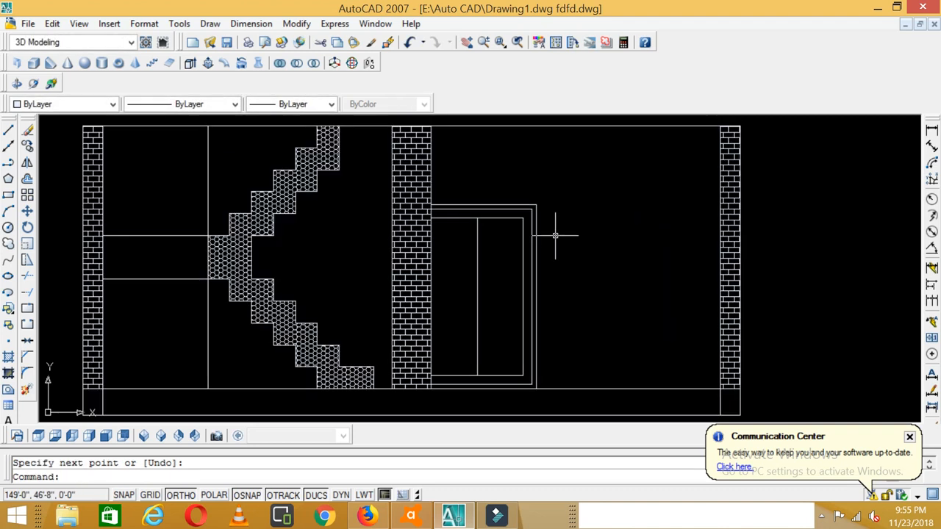
- Draw a horizontal centre line across the door panel from the innermost frame's midpoint to the brick wall
key(Escape)
text(l)
key(Return)
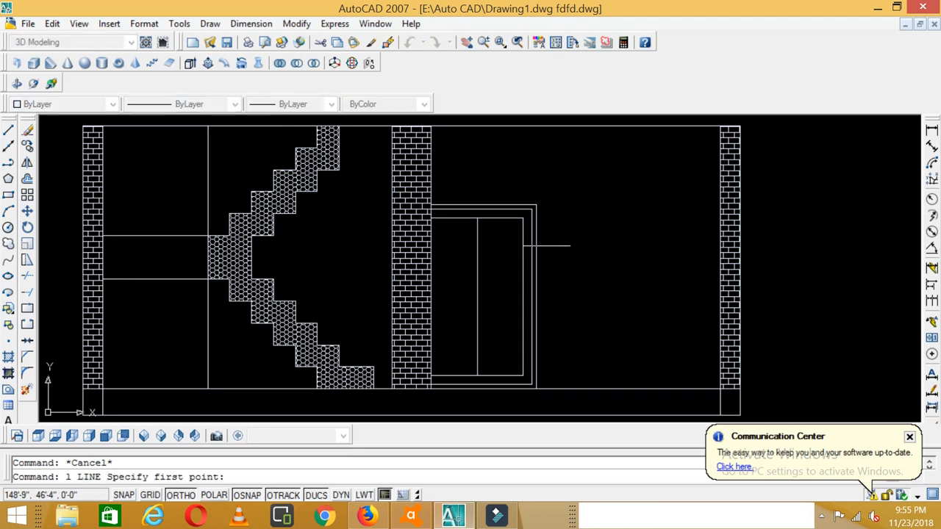
click(523, 296)
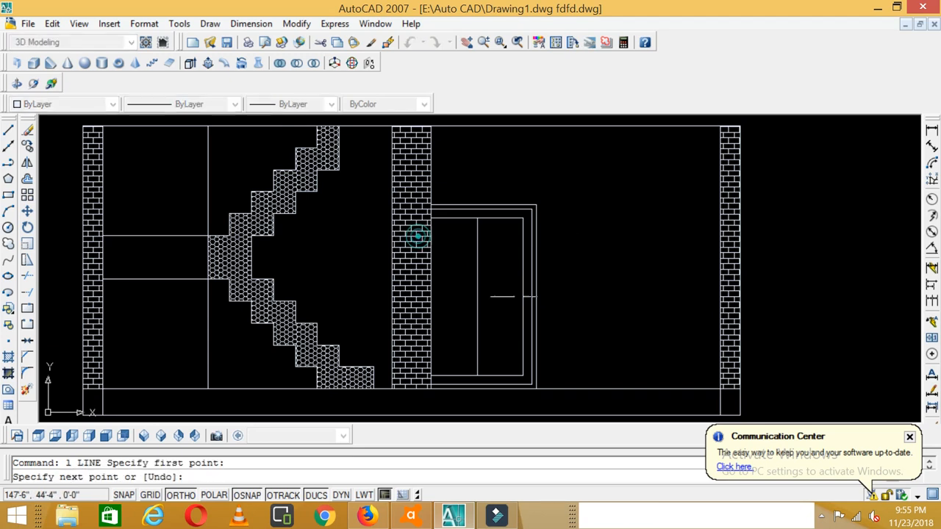
click(431, 297)
key(Return)
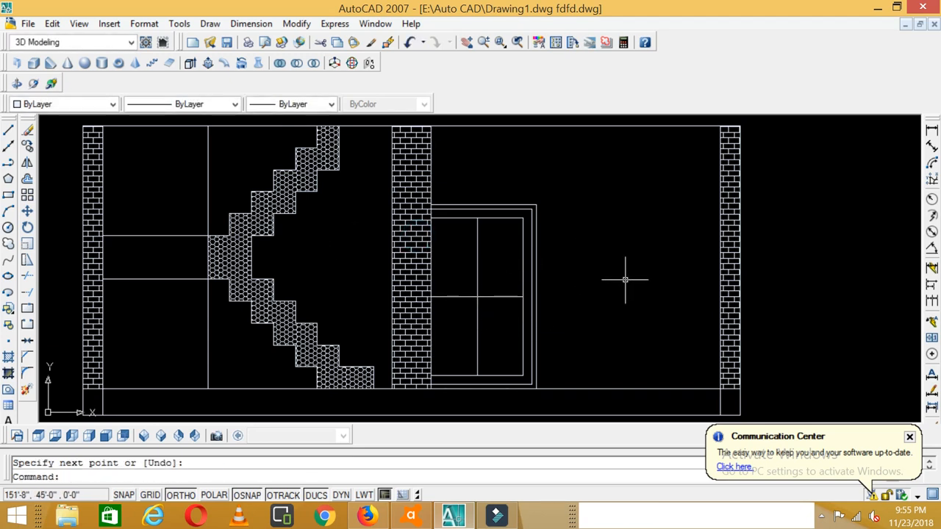
scroll(625, 280, down, 3)
scroll(618, 266, up, 1)
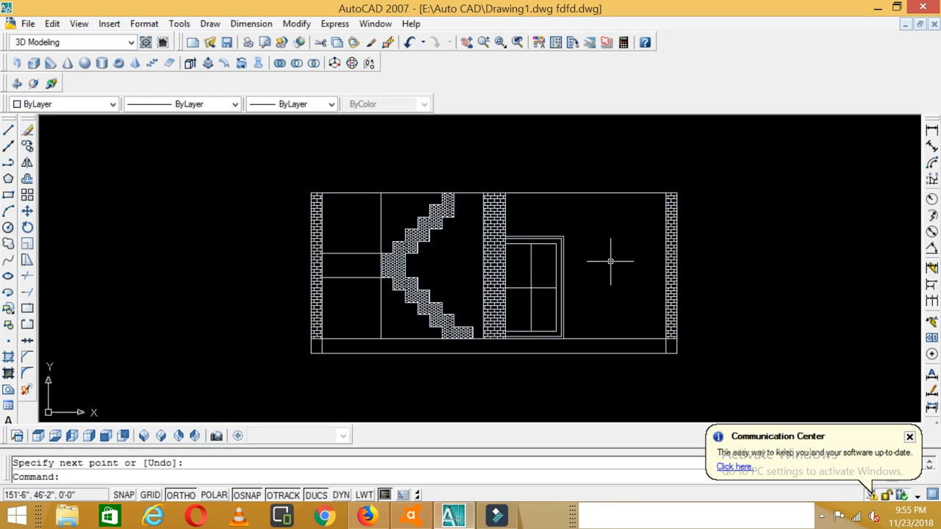
key(Escape)
scroll(558, 279, up, 3)
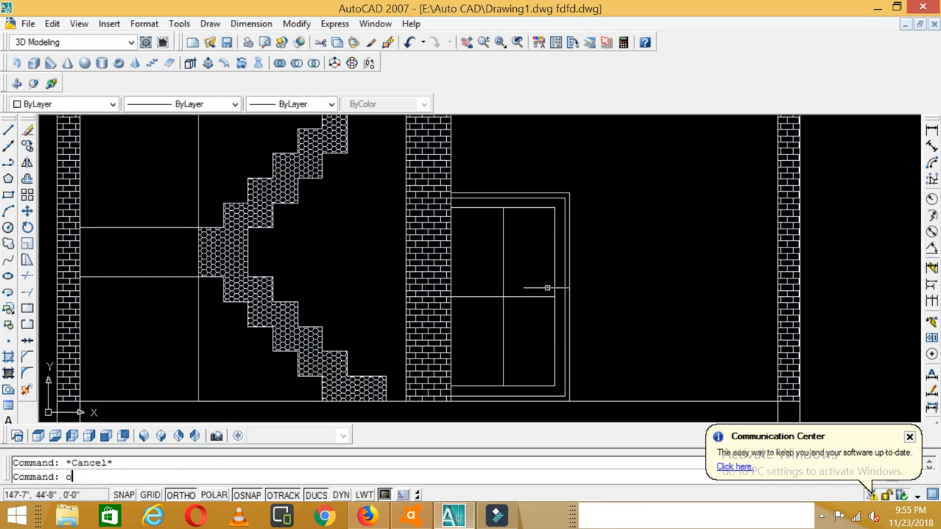
key(Return)
text(1)
key(Return)
key(Return)
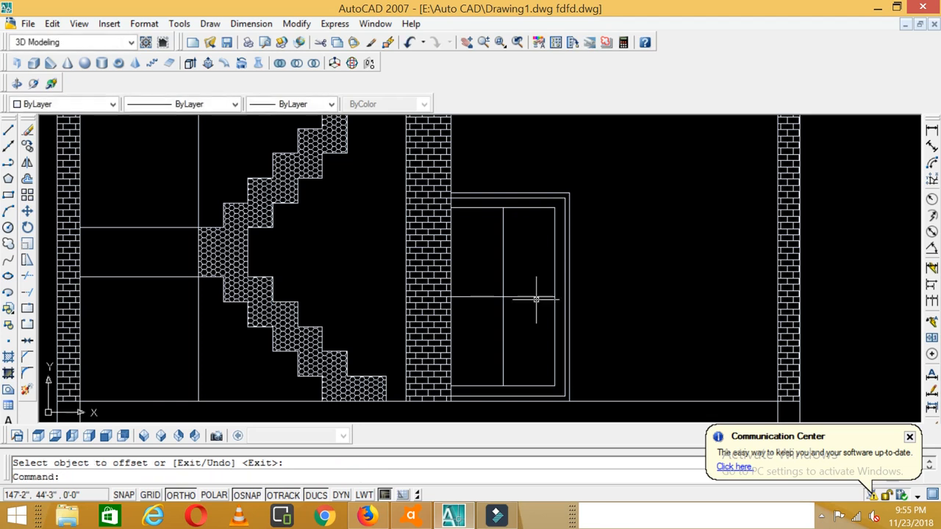
key(Escape)
- Offset the door panel's horizontal and vertical centre lines 1" to both sides
text(o)
key(Return)
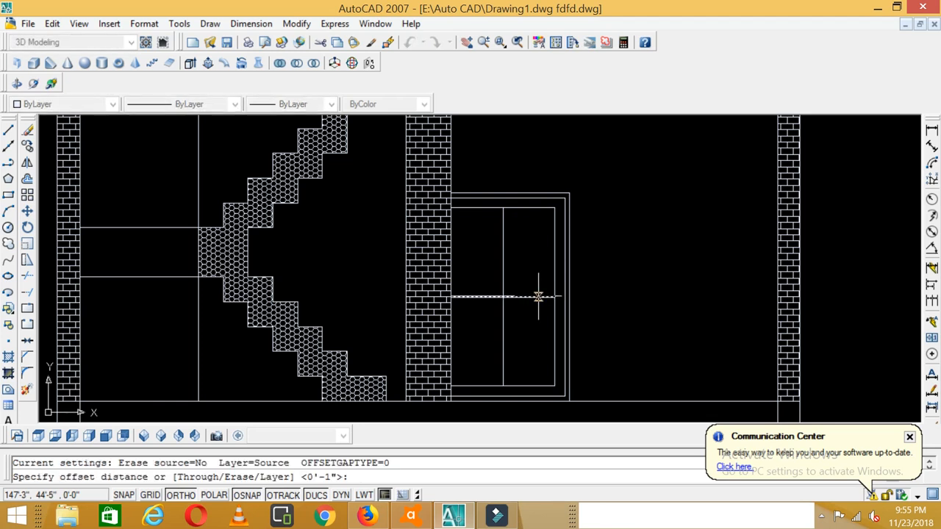
text(1)
key(Return)
click(526, 297)
click(420, 237)
click(418, 239)
click(419, 244)
click(505, 280)
click(422, 223)
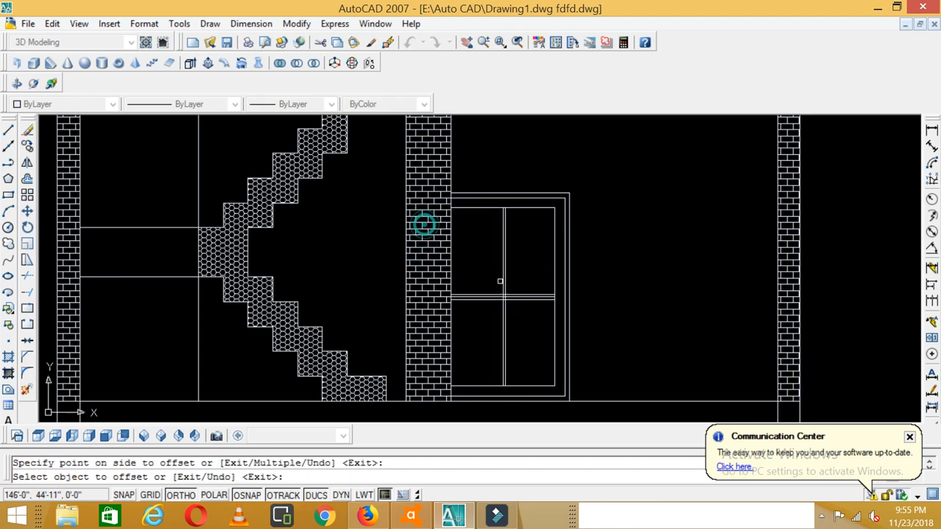
key(Escape)
- Trim the crossing offset and centre line pieces where the door's horizontal and vertical bars intersect
text(t)
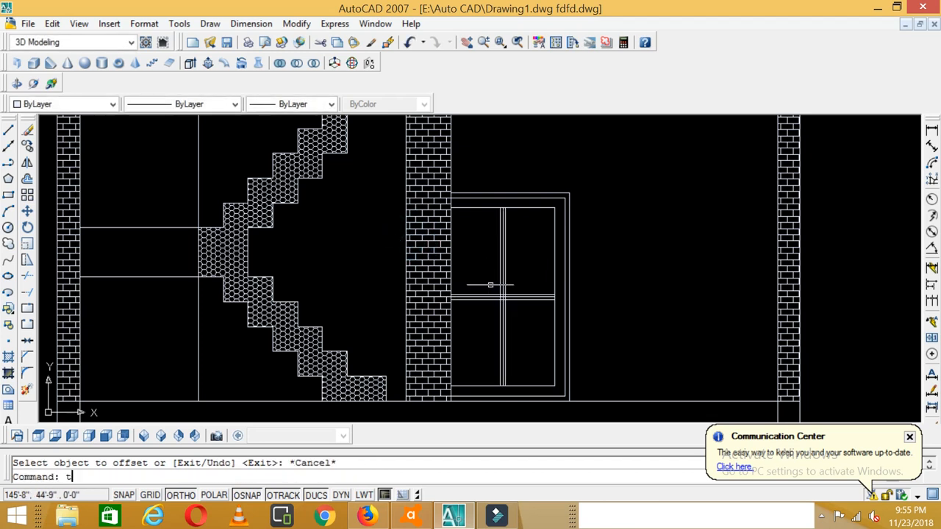
text(r)
key(Return)
key(Return)
scroll(491, 286, up, 5)
click(538, 300)
click(461, 309)
click(496, 287)
click(494, 351)
click(538, 315)
click(461, 327)
click(520, 274)
click(510, 350)
- Trim the innermost frame's vertical edge between the horizontal bar's lines
scroll(499, 315, down, 5)
scroll(604, 314, up, 5)
click(483, 244)
click(489, 246)
click(484, 260)
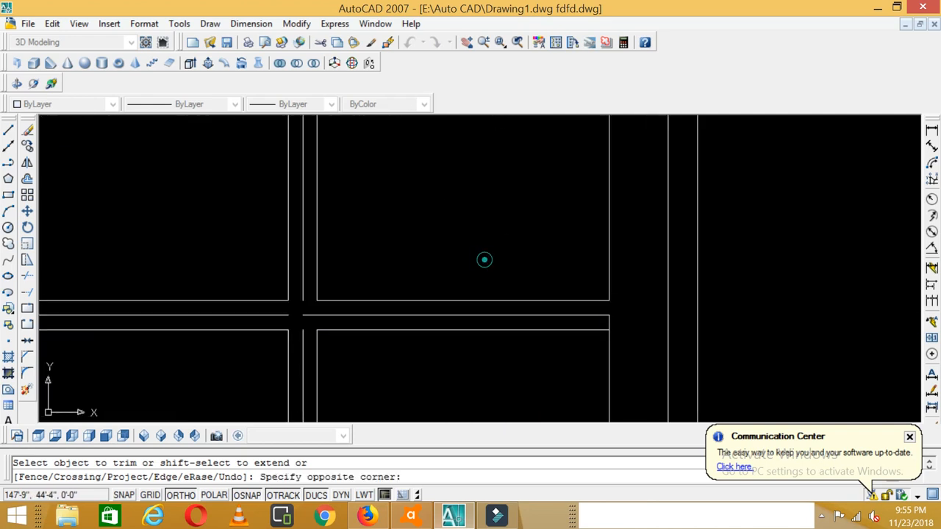
click(486, 258)
- Trim the innermost frame's bottom and top edges between the vertical bar's lines
scroll(485, 258, down, 5)
scroll(548, 344, down, 4)
scroll(535, 347, up, 10)
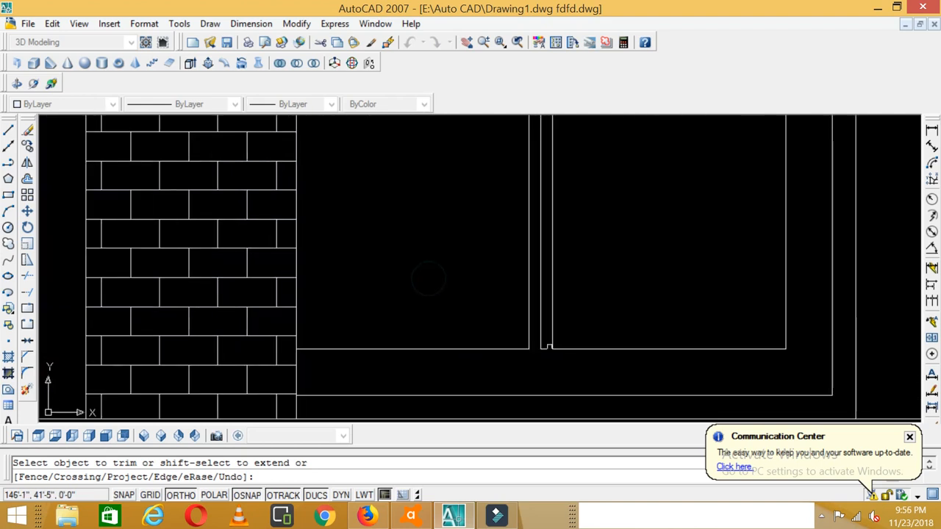
scroll(543, 353, down, 6)
scroll(544, 144, up, 6)
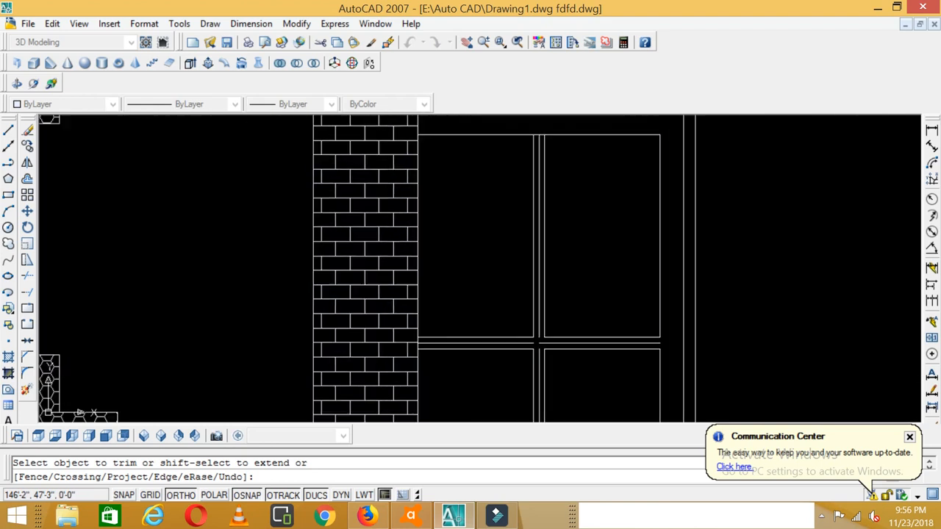
click(434, 110)
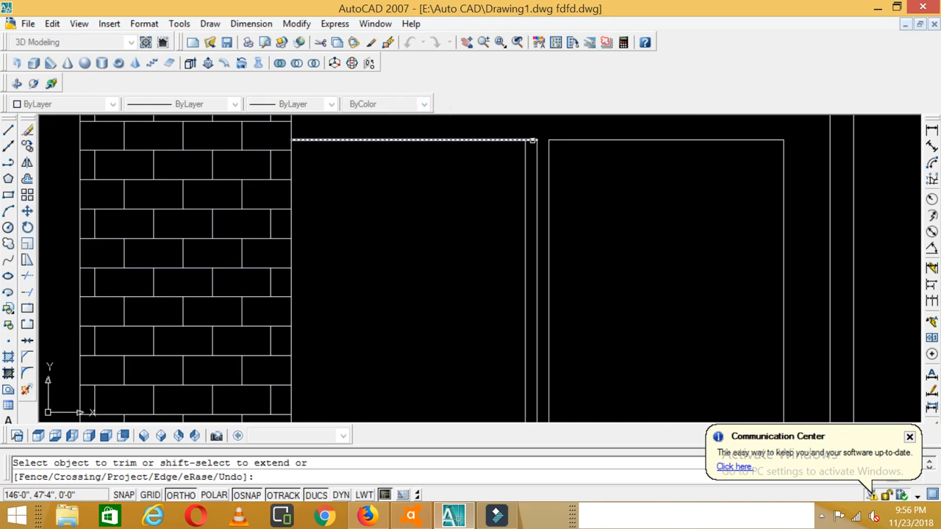
scroll(531, 193, down, 4)
key(Escape)
- Delete the four remaining centre line segments inside the door's horizontal and vertical bars
scroll(542, 253, up, 5)
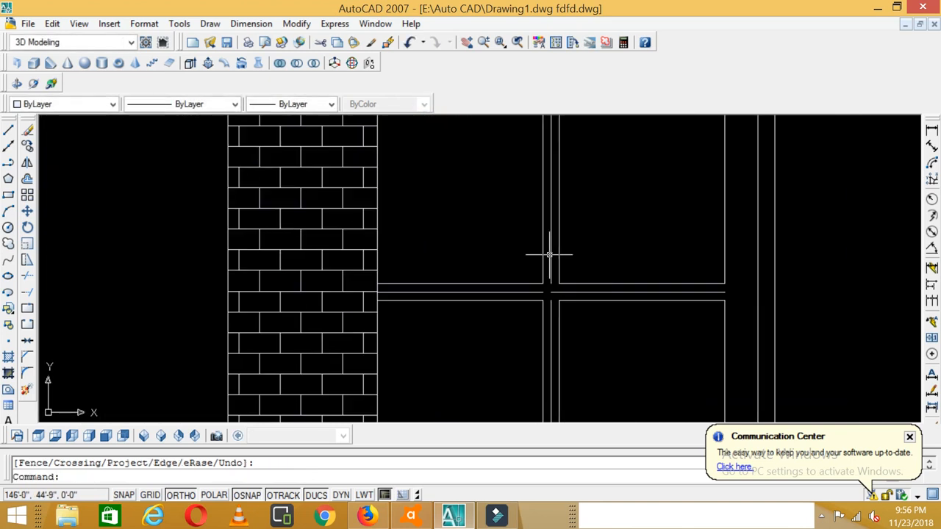
click(551, 261)
click(518, 291)
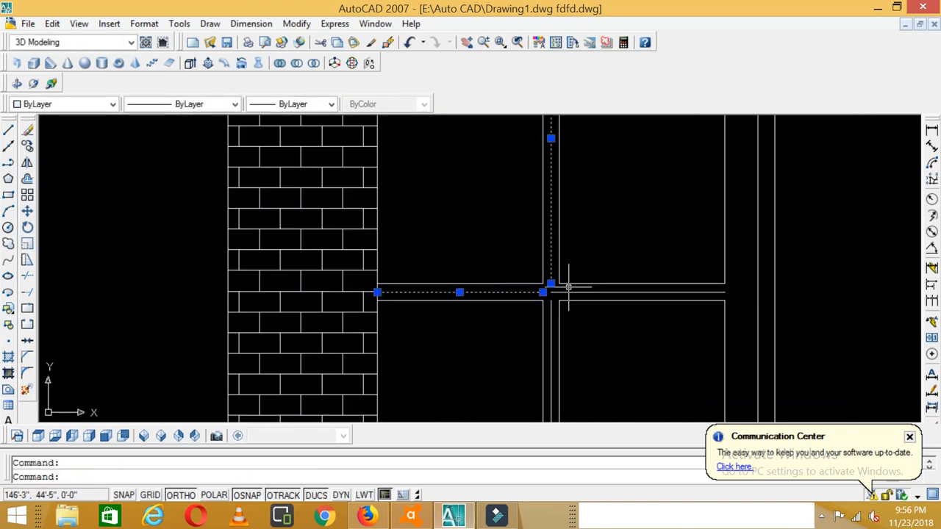
click(550, 310)
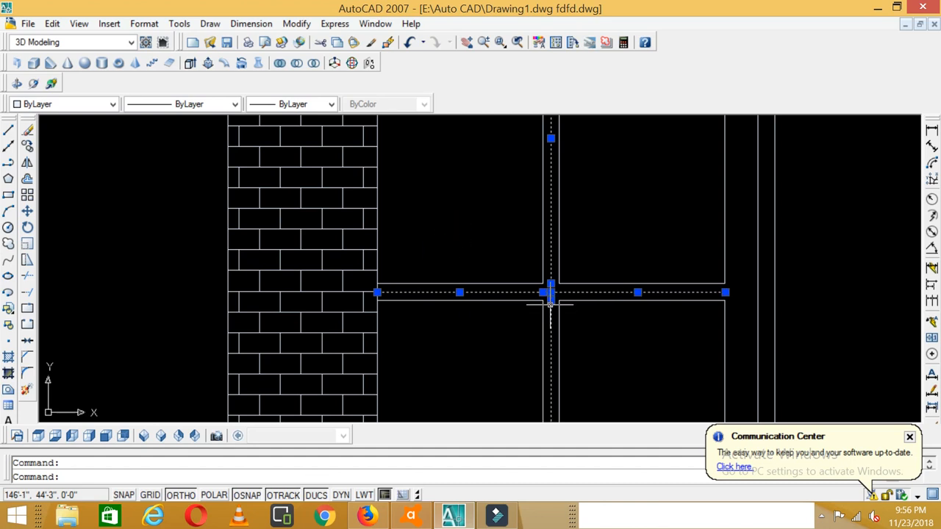
key(Delete)
scroll(551, 307, down, 4)
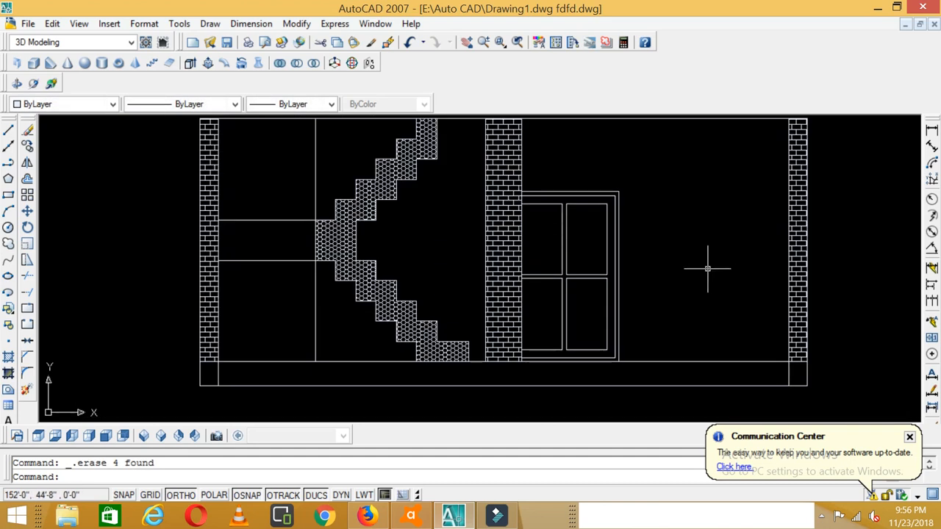
scroll(708, 268, down, 2)
scroll(764, 254, up, 1)
scroll(690, 266, up, 2)
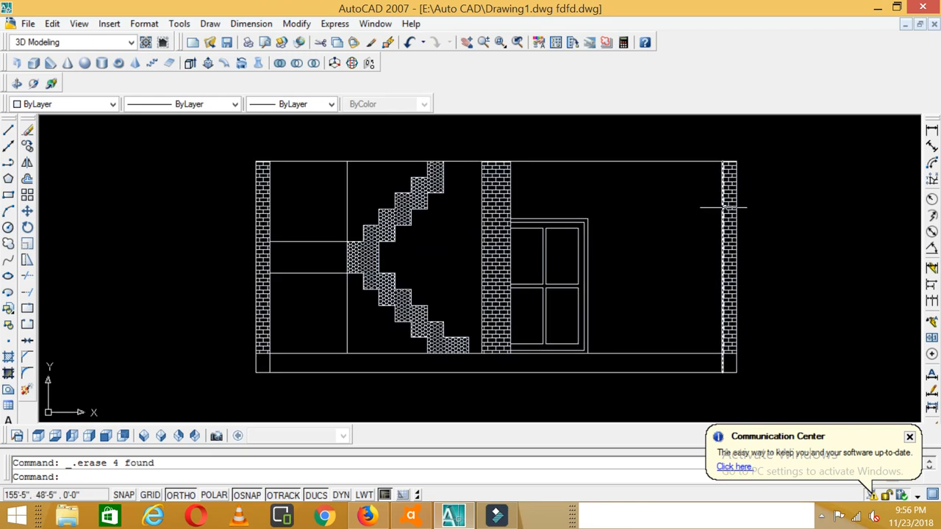
text(l)
key(Return)
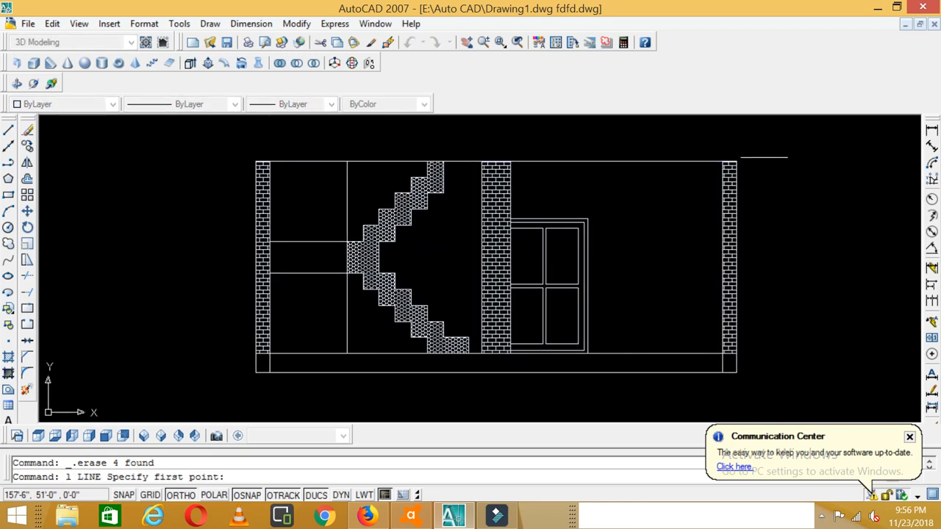
click(736, 161)
key(Escape)
text(l)
key(Return)
click(736, 161)
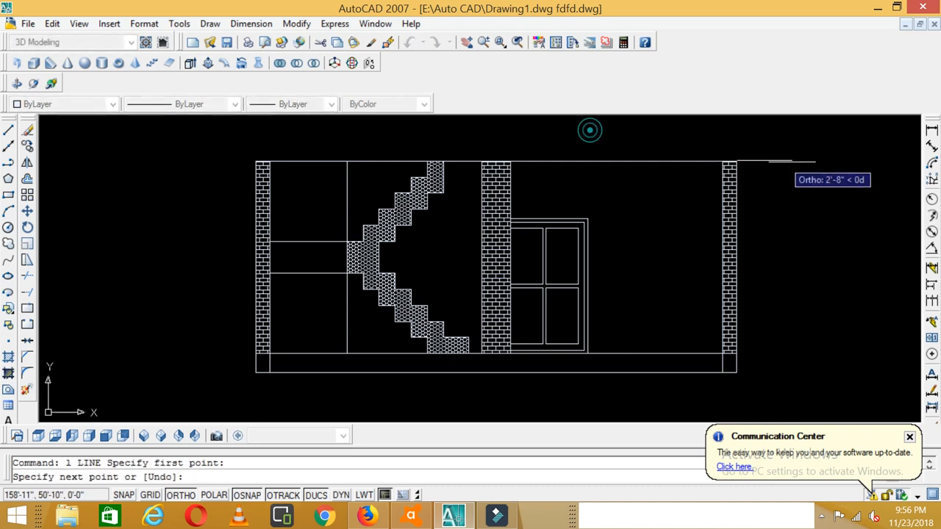
key(Escape)
- Start a roof overhang line at the right outer wall's top outer corner, running 1'6" horizontally outward
text(l)
key(Return)
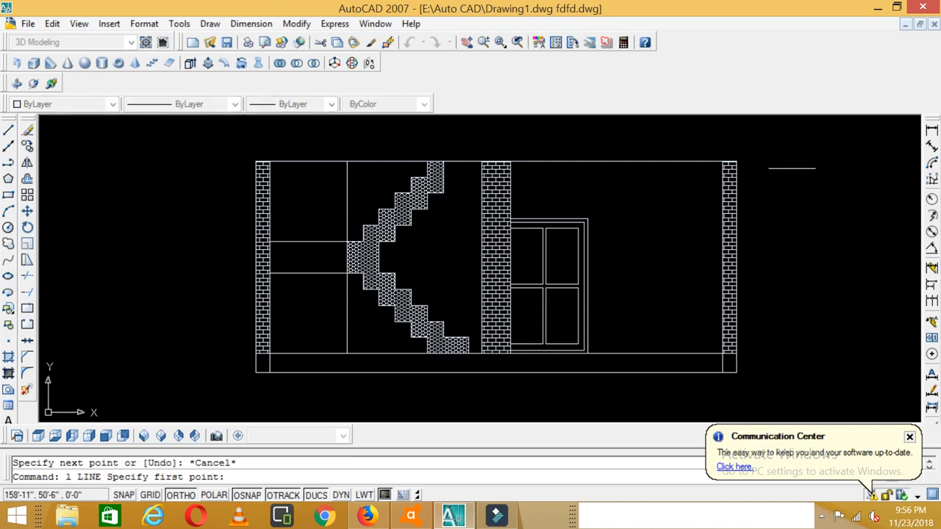
scroll(735, 158, up, 5)
click(717, 156)
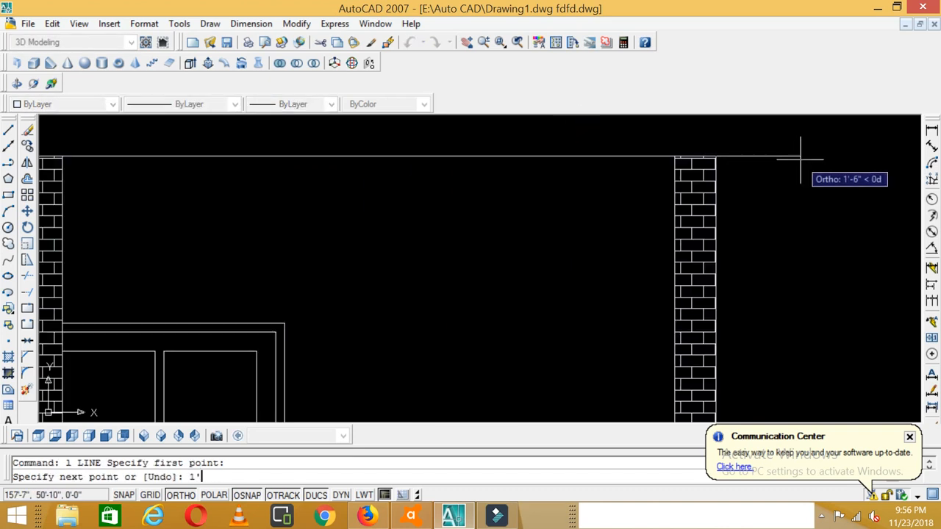
text(1'6)
key(Return)
- Continue the overhang line with two 3" by 3" steps up and outward, ending in a 1'6" vertical line
scroll(802, 177, down, 3)
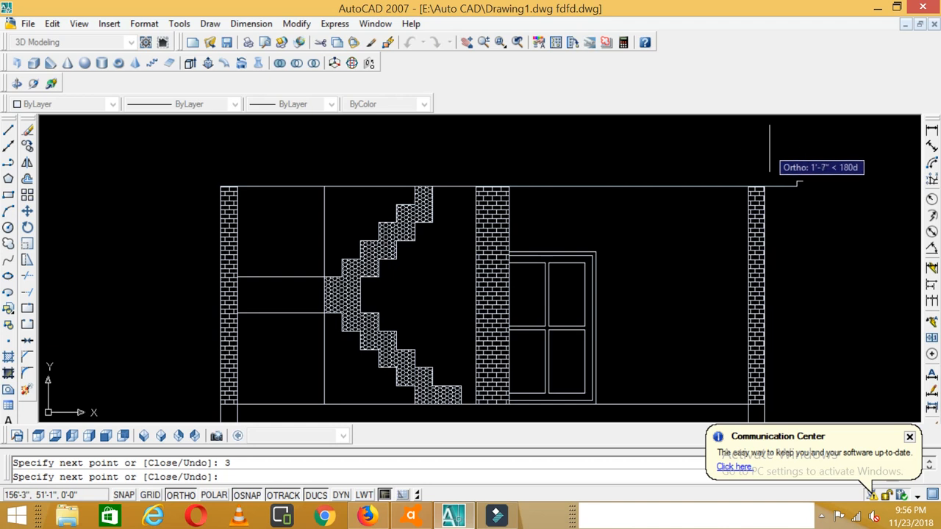
text(3)
key(Return)
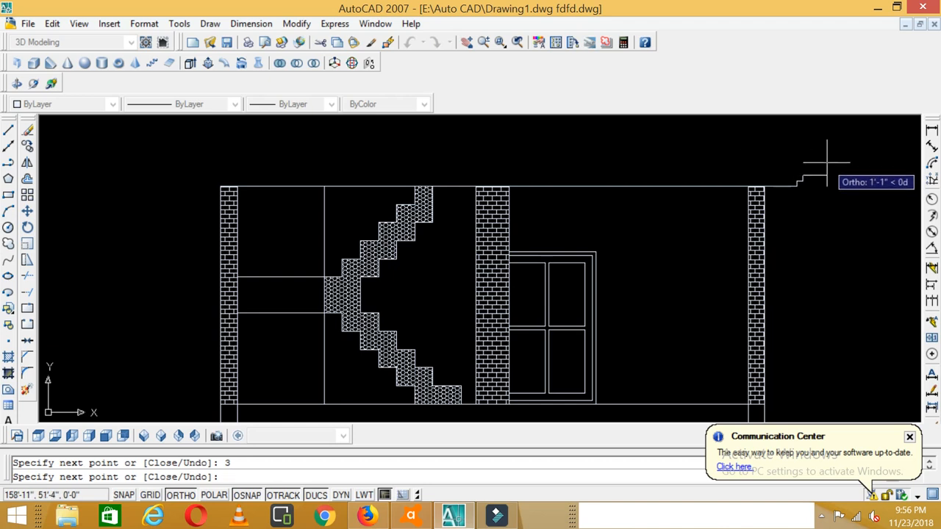
text(3)
key(Return)
text(1)
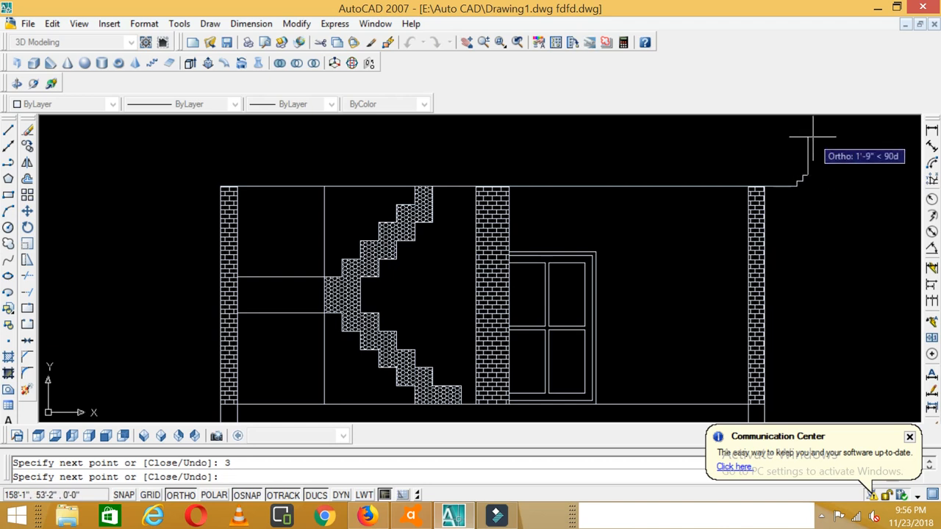
text('6)
key(Return)
key(Return)
- Mirror the stepped overhang profile about a vertical line through the middle brick wall's centre, keeping the original
scroll(833, 173, down, 4)
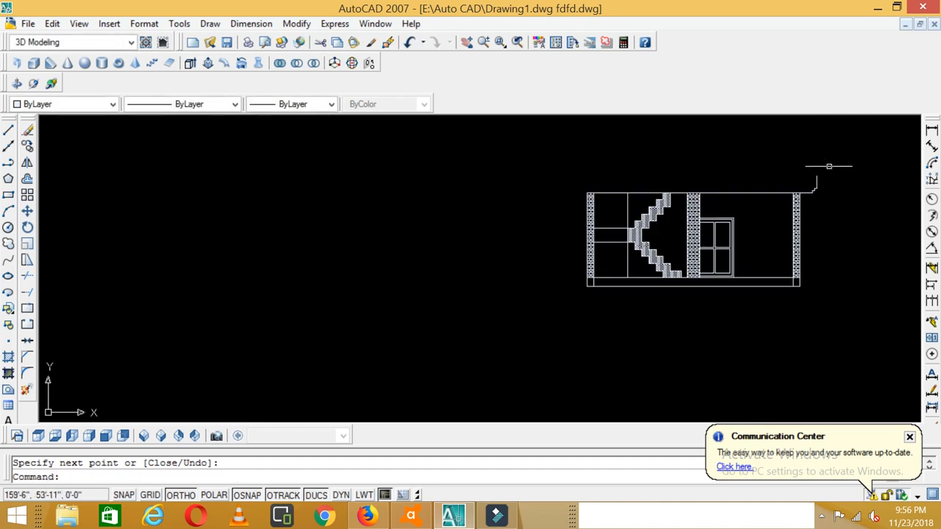
scroll(830, 165, up, 5)
text(mi)
key(Return)
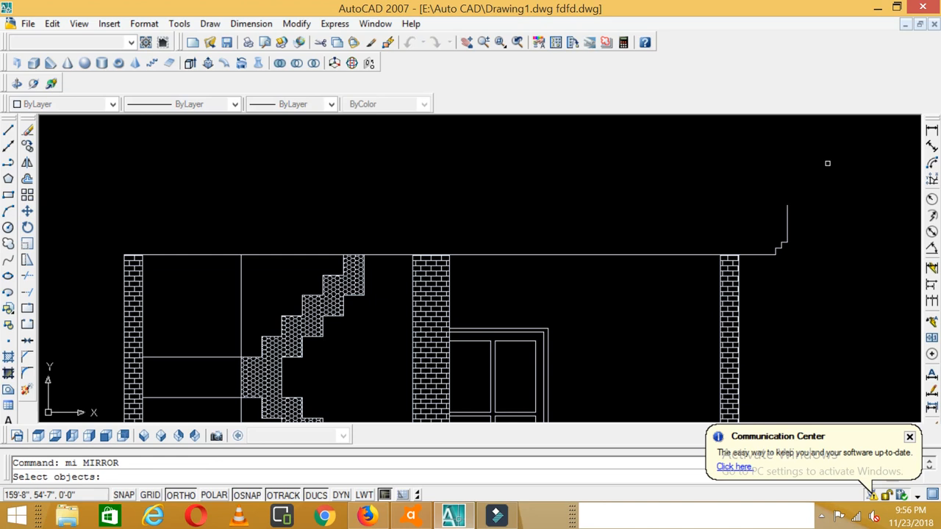
click(827, 185)
click(772, 262)
key(Return)
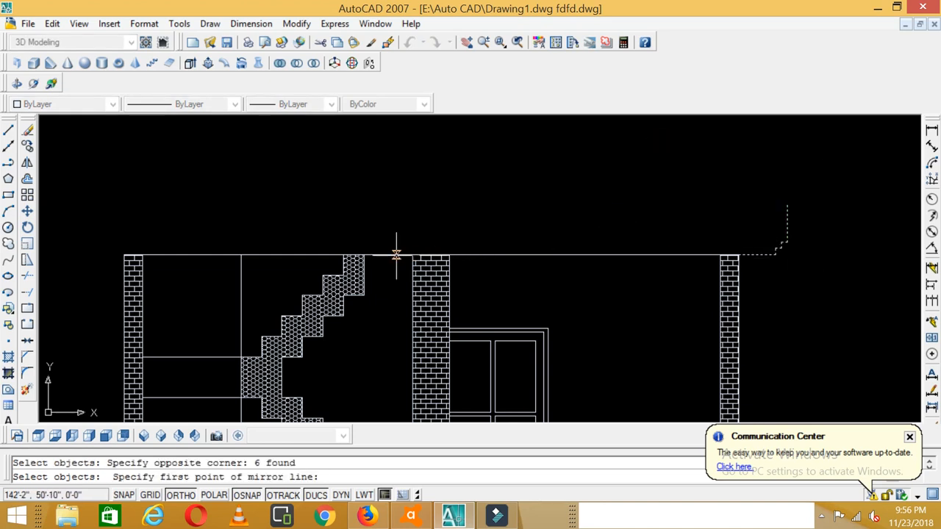
click(431, 255)
scroll(431, 256, down, 5)
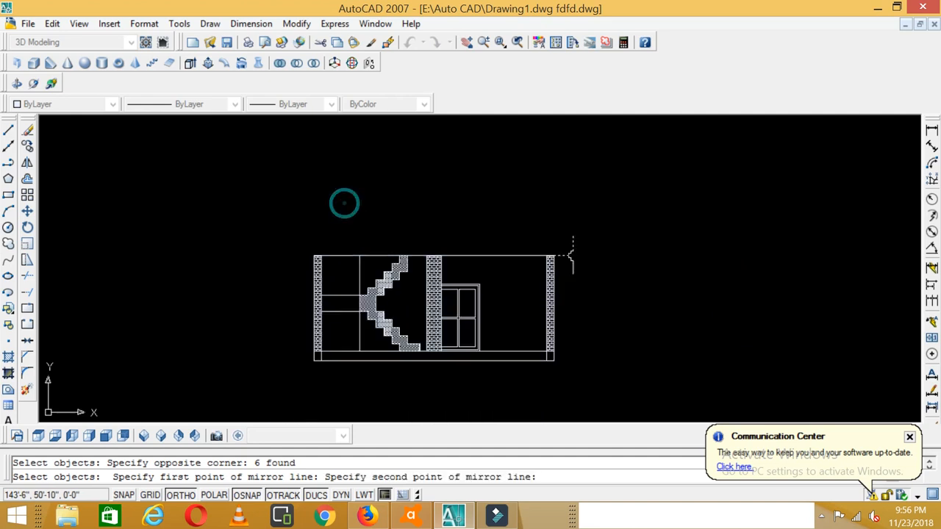
click(438, 301)
key(Return)
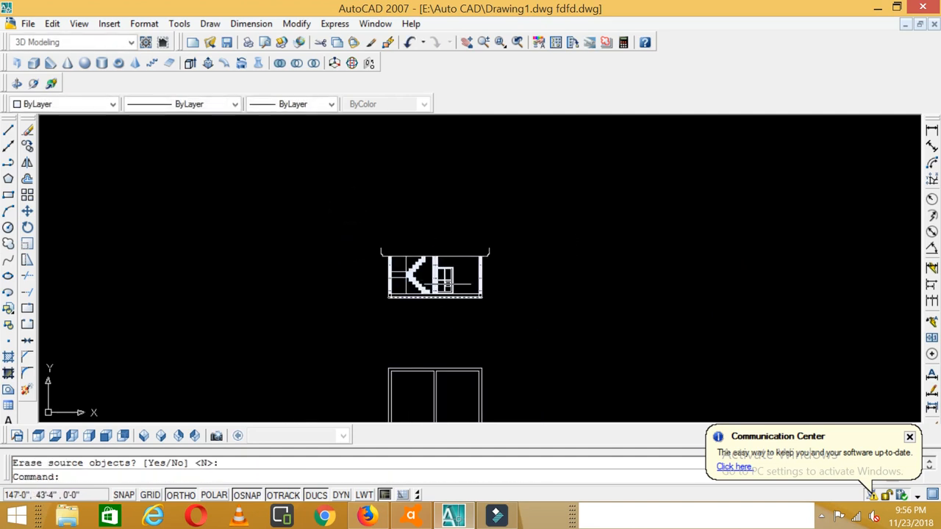
- Draw a horizontal line joining the upper ends of the two overhang profiles to close the roof outline
scroll(444, 272, up, 5)
text(l)
key(Return)
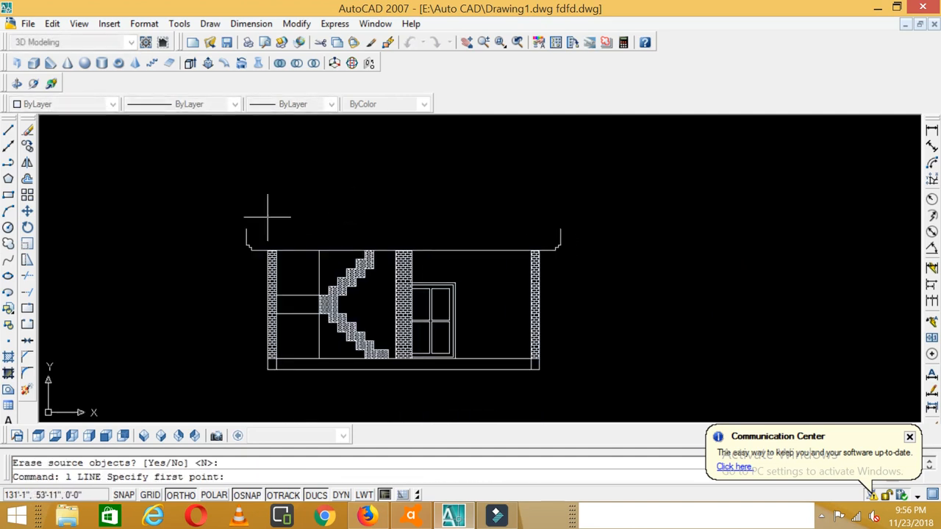
click(246, 228)
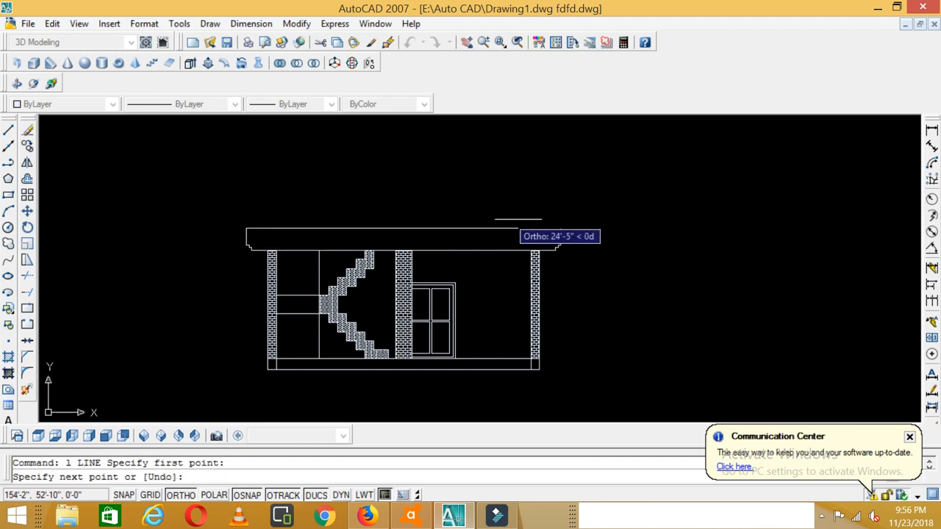
click(560, 228)
right_click(447, 184)
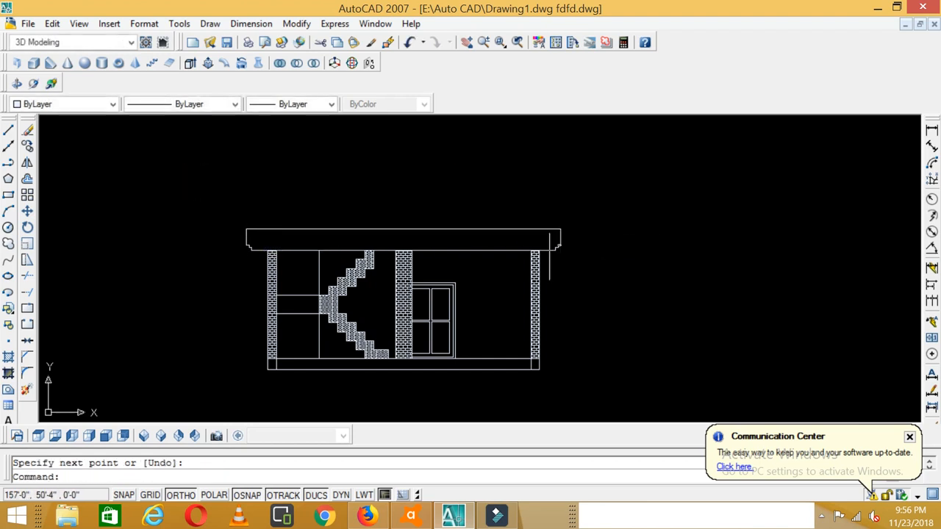
scroll(581, 221, down, 2)
scroll(596, 251, up, 3)
scroll(607, 221, down, 8)
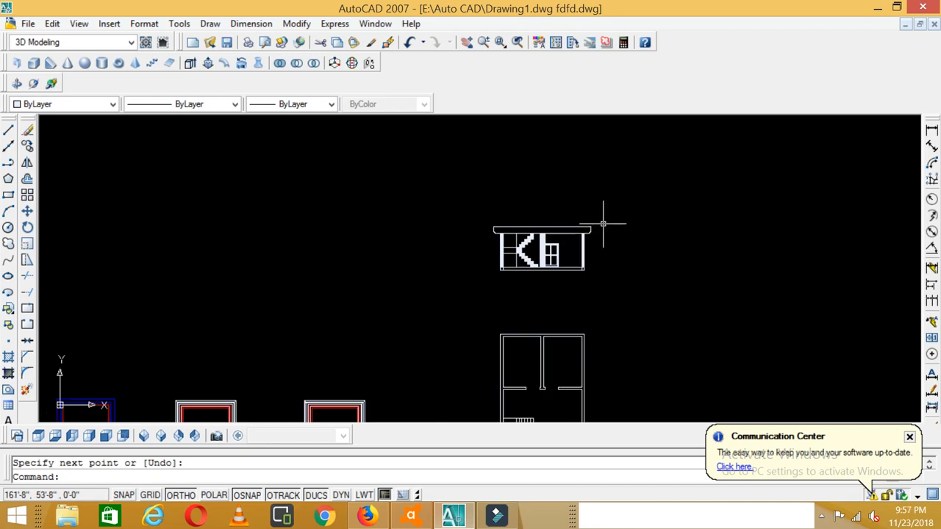
scroll(593, 273, up, 4)
scroll(594, 272, down, 3)
scroll(592, 210, up, 4)
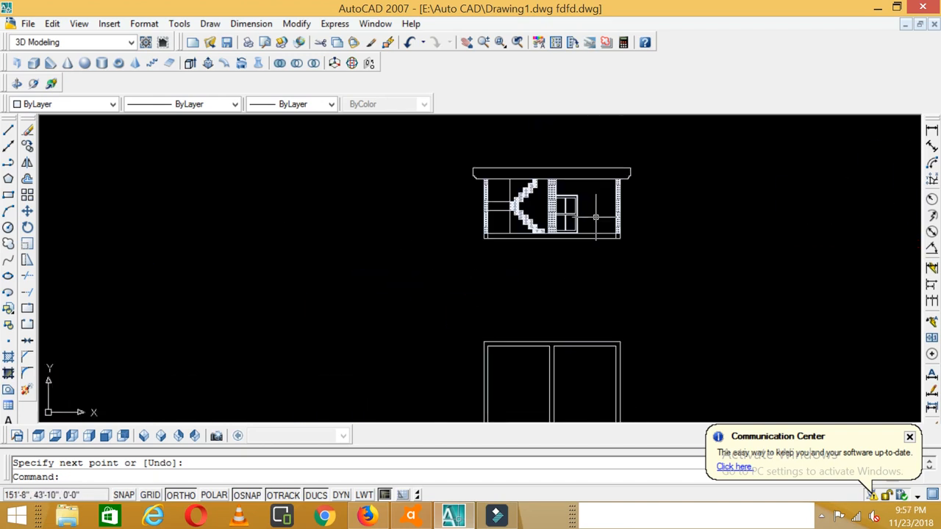
- Copy the ground-floor section, excluding the roof outline, from its base's lower left outer corner to the left wall's top outer corner
scroll(586, 197, up, 2)
scroll(592, 145, up, 2)
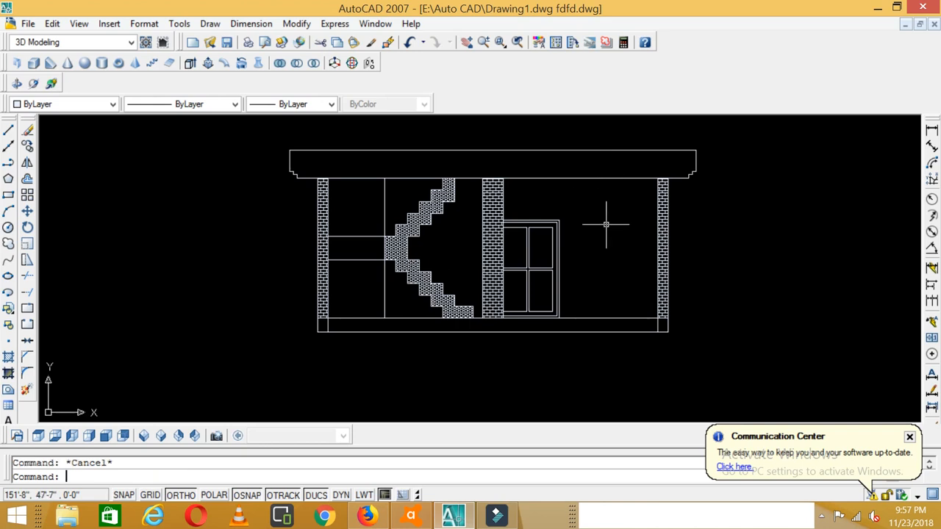
text(o)
key(Return)
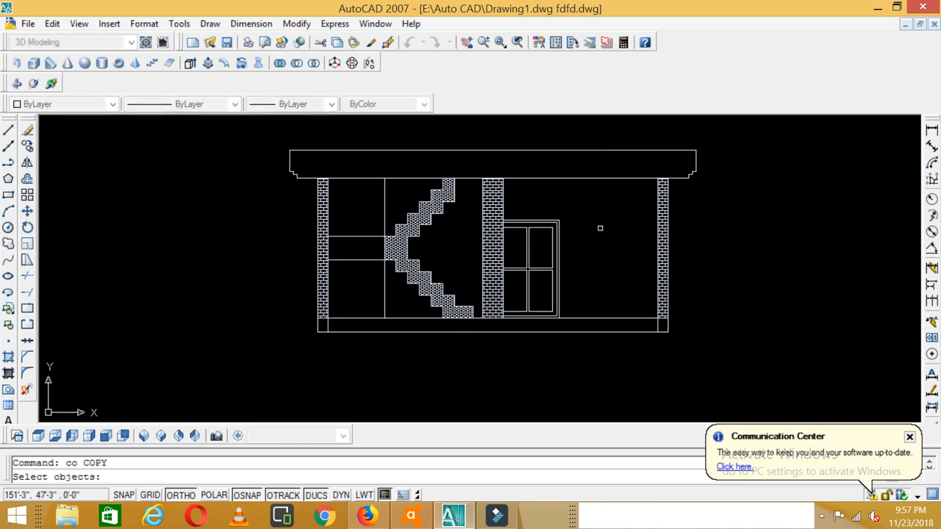
click(706, 193)
scroll(486, 290, down, 2)
click(307, 347)
scroll(428, 316, up, 3)
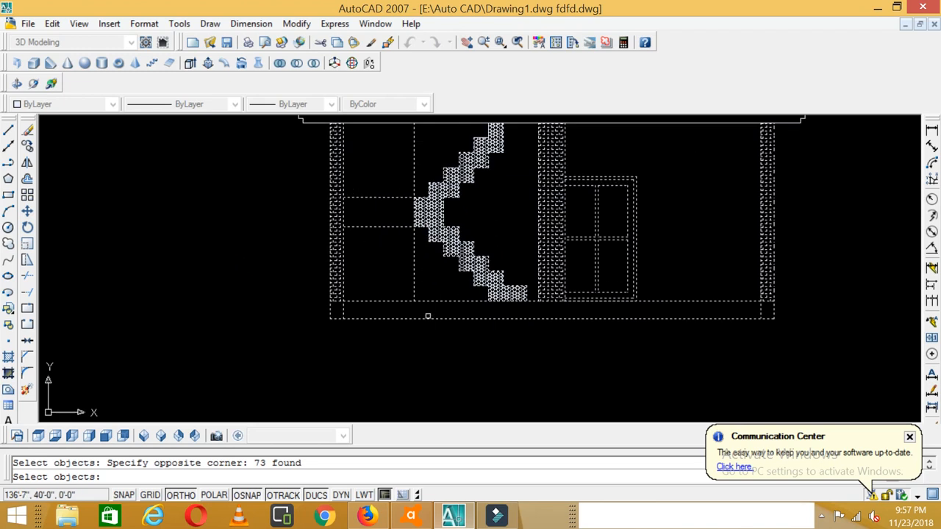
scroll(441, 311, down, 2)
key(Return)
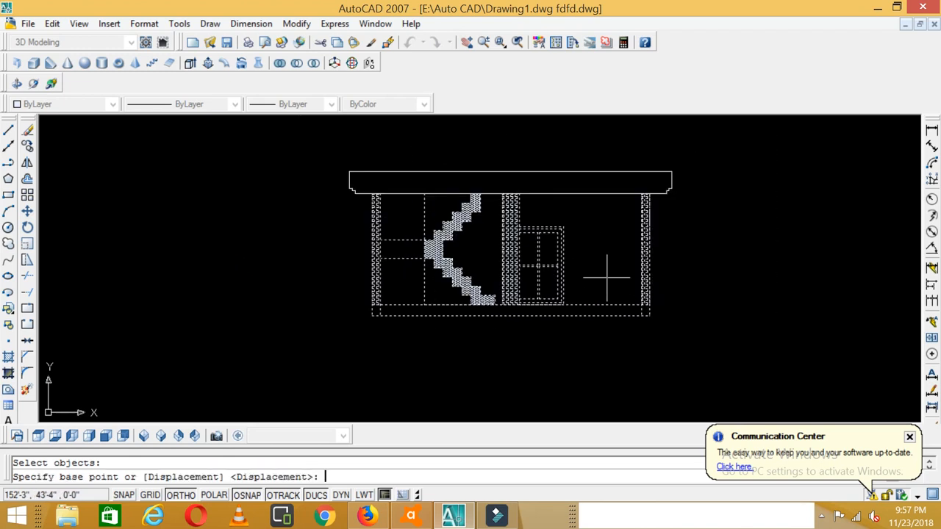
scroll(374, 312, up, 3)
click(369, 321)
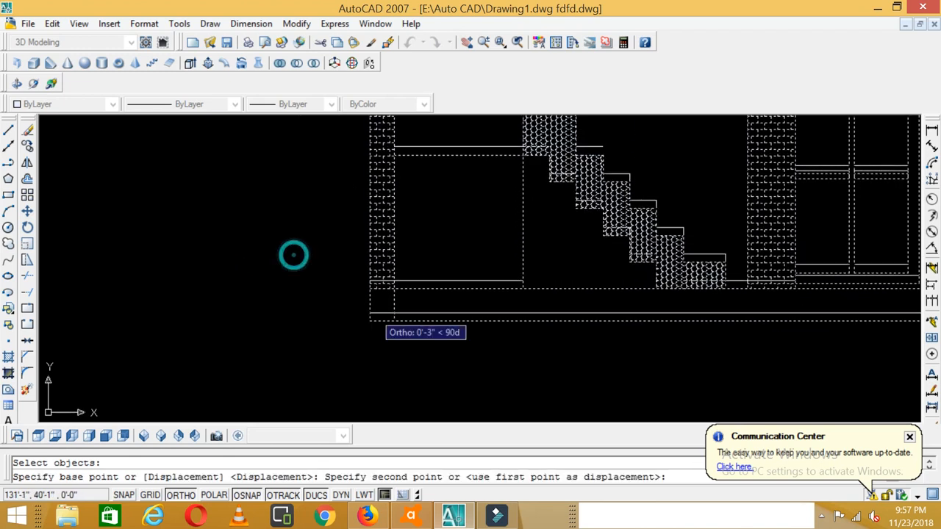
scroll(367, 211, down, 3)
scroll(353, 213, up, 5)
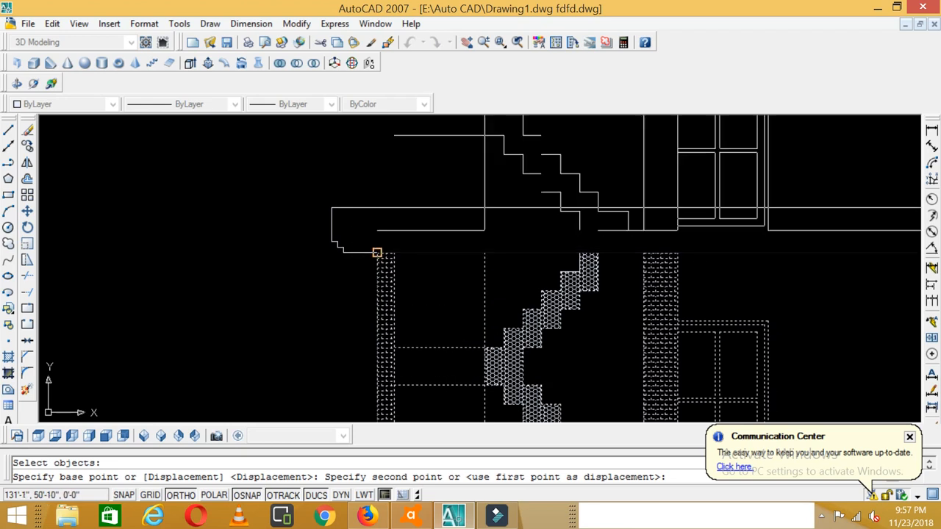
click(300, 202)
scroll(456, 258, down, 4)
key(Return)
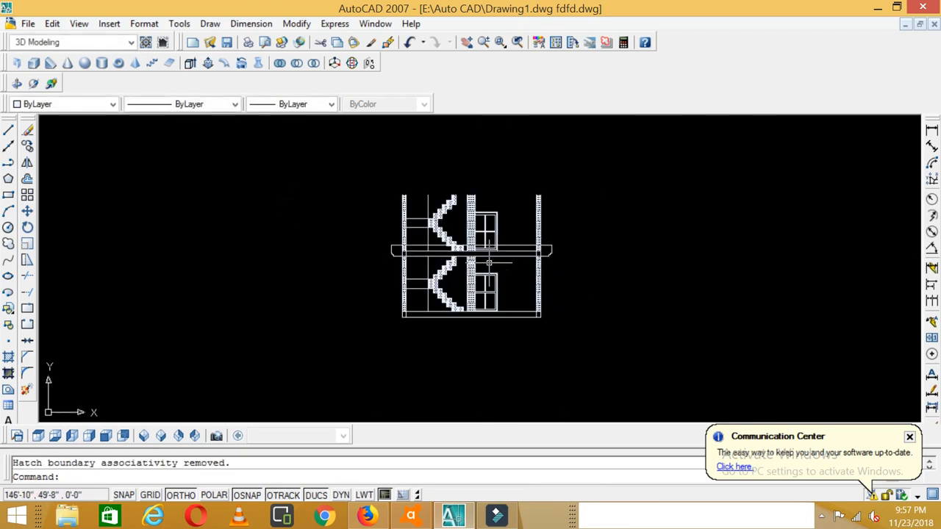
- Copy the stepped overhang outline from the lower storey's left wall top outer corner to the upper storey's matching corner
scroll(560, 210, up, 3)
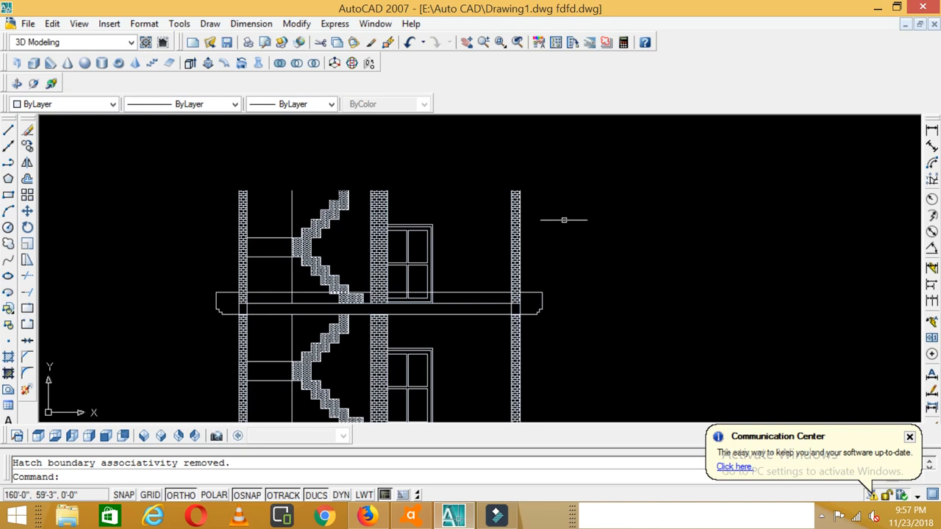
click(587, 263)
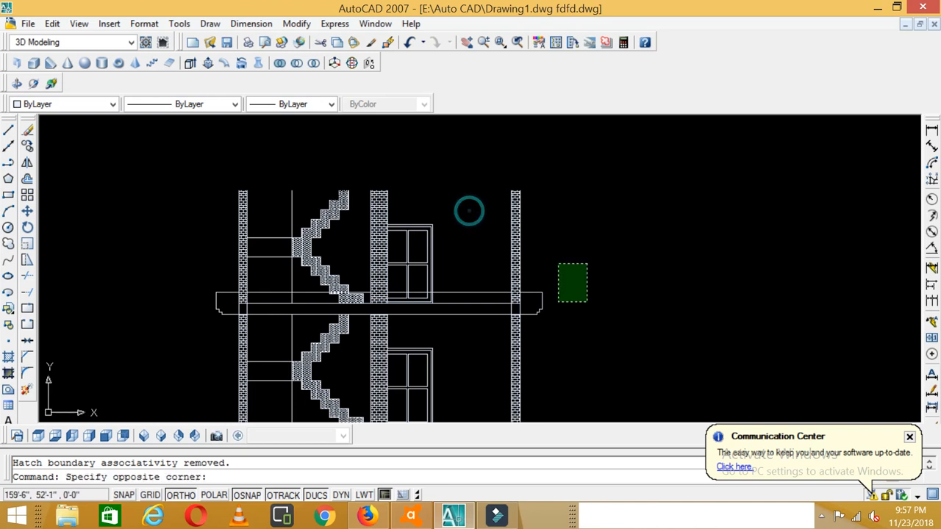
key(Escape)
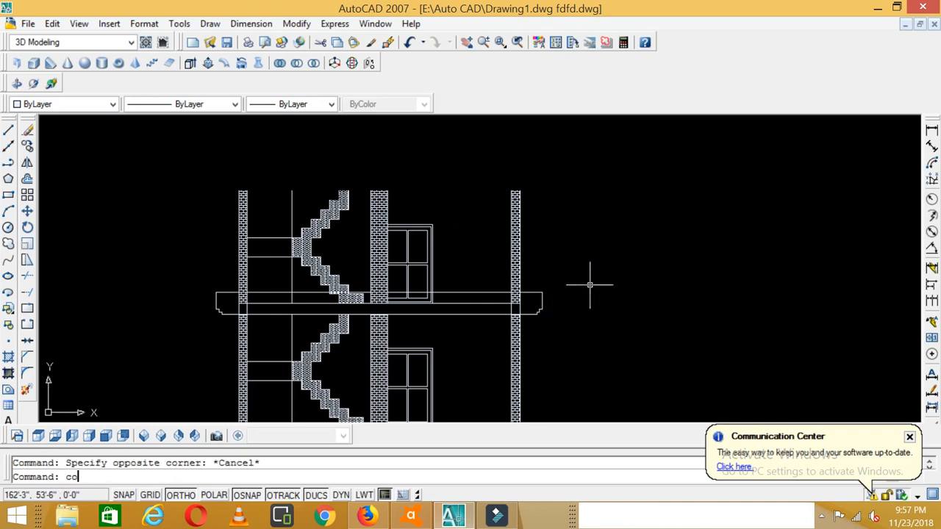
text(co)
key(Return)
click(581, 279)
click(524, 323)
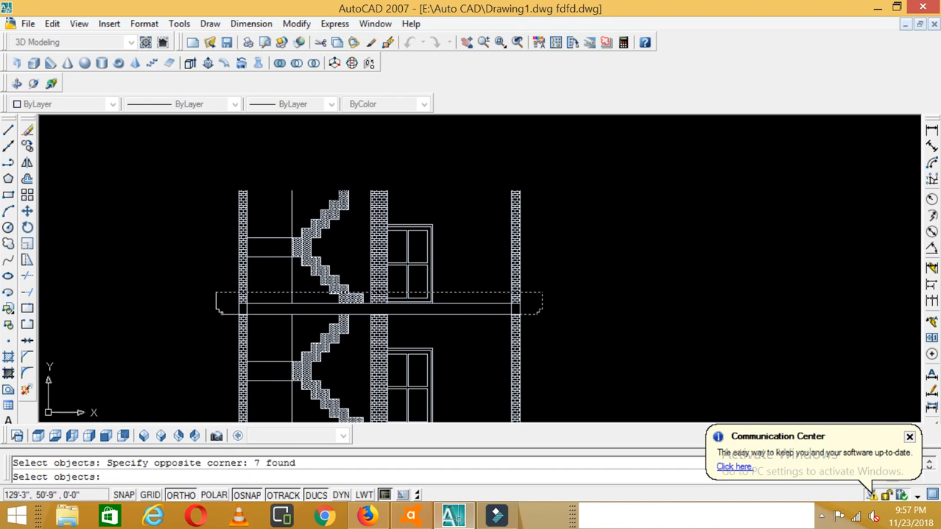
click(179, 227)
click(169, 261)
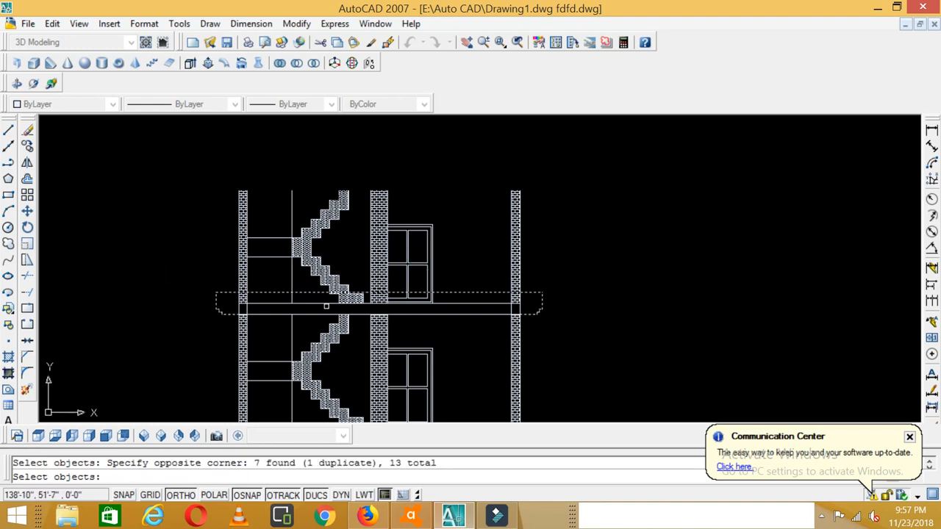
key(Return)
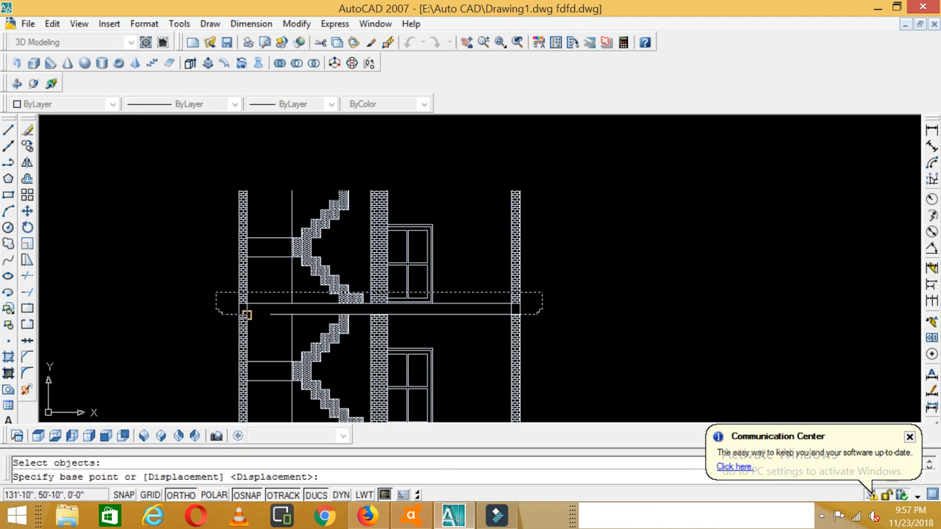
click(239, 315)
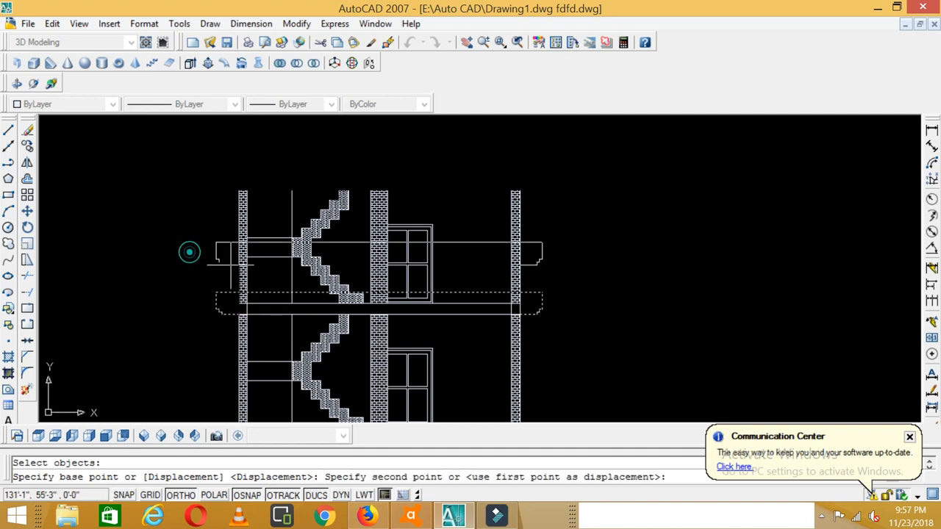
click(239, 191)
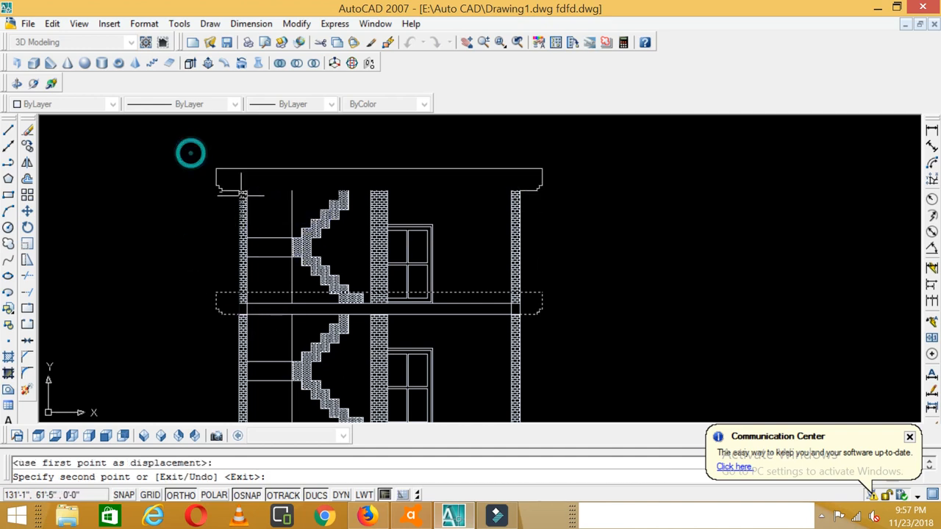
key(Return)
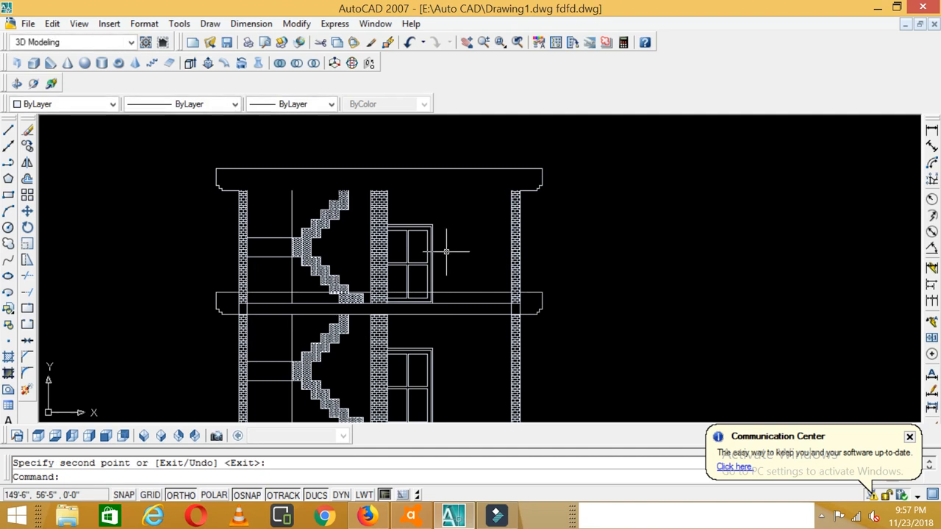
- Draw a horizontal line between the upper storey's outer walls at their top inner corners to close the roof's underside
text(l)
key(Return)
click(246, 191)
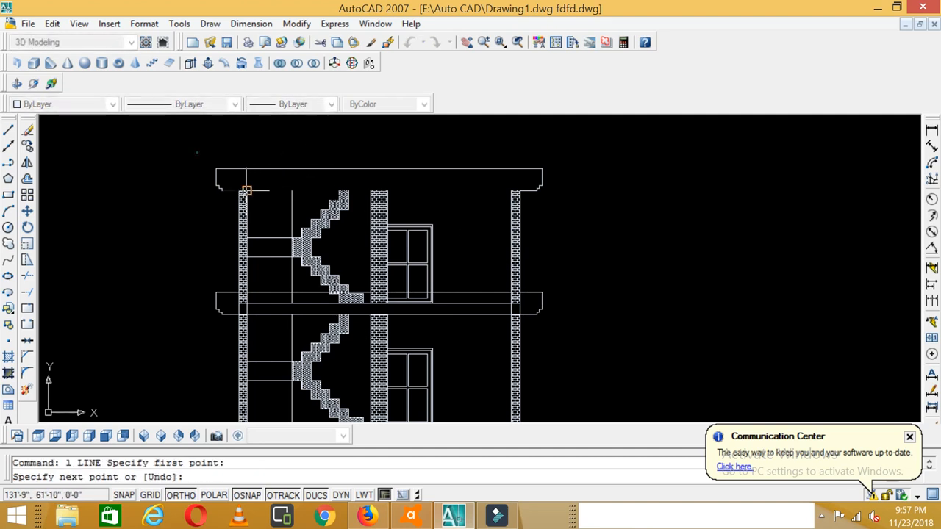
click(515, 191)
key(Return)
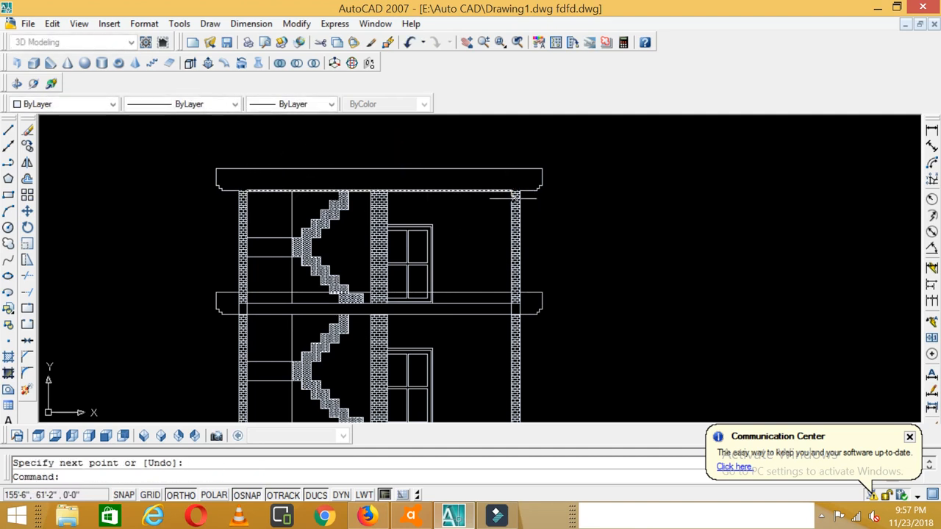
- Examine the two-storey section's stairs, walls, doors and slabs, and compare it with the floor plan below
scroll(624, 193, down, 1)
scroll(658, 257, up, 1)
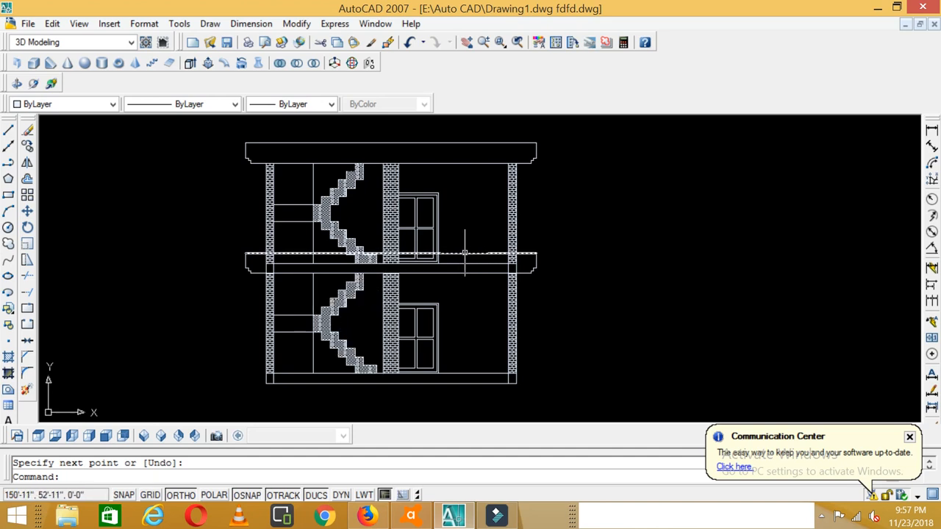
scroll(464, 252, down, 4)
scroll(474, 275, up, 3)
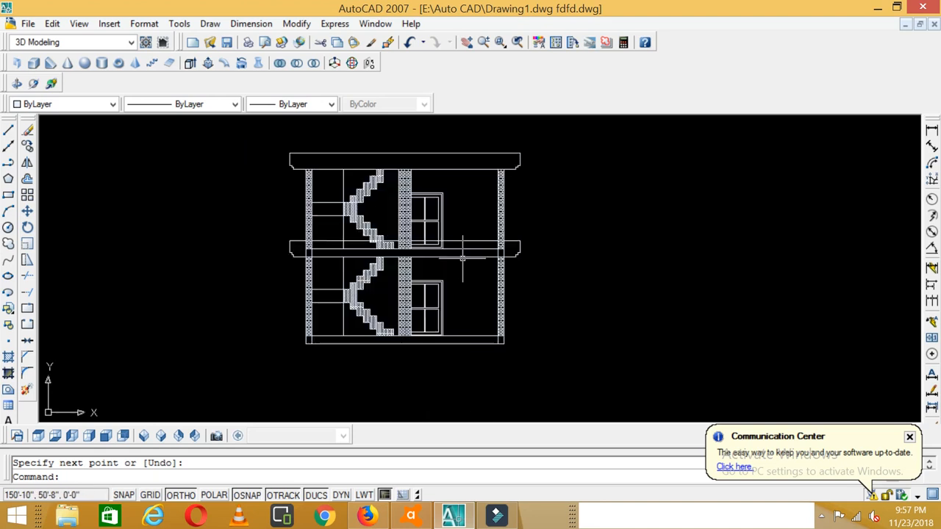
scroll(295, 289, up, 2)
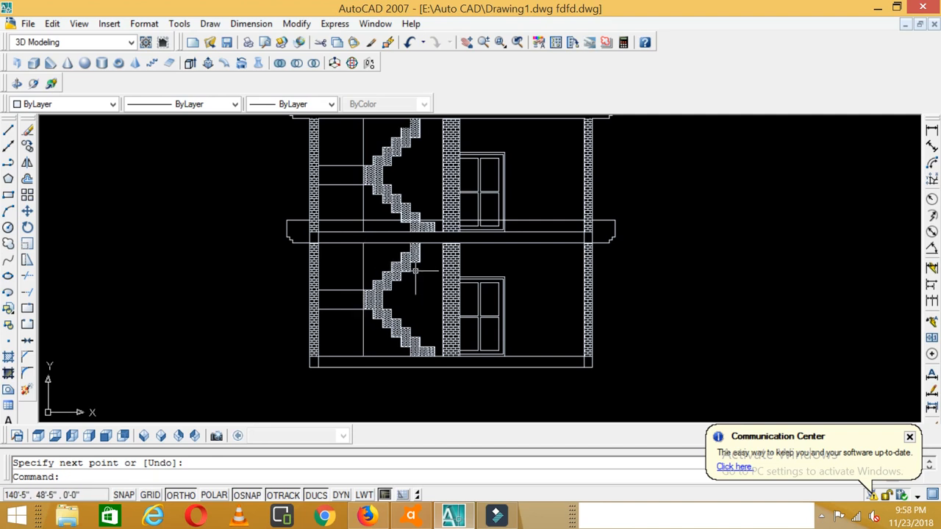
scroll(416, 271, down, 4)
scroll(426, 257, up, 3)
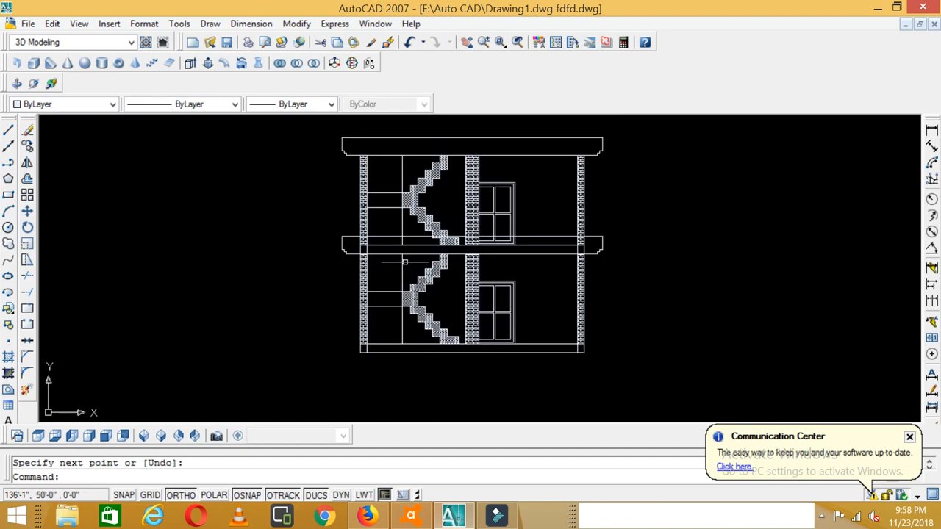
scroll(441, 245, down, 4)
scroll(430, 242, down, 4)
scroll(412, 308, up, 4)
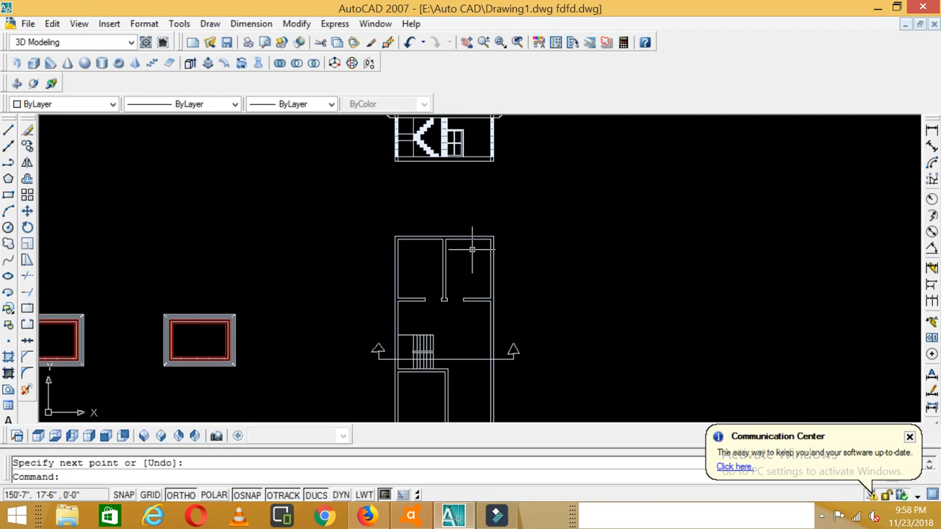
scroll(441, 221, down, 4)
scroll(475, 221, up, 4)
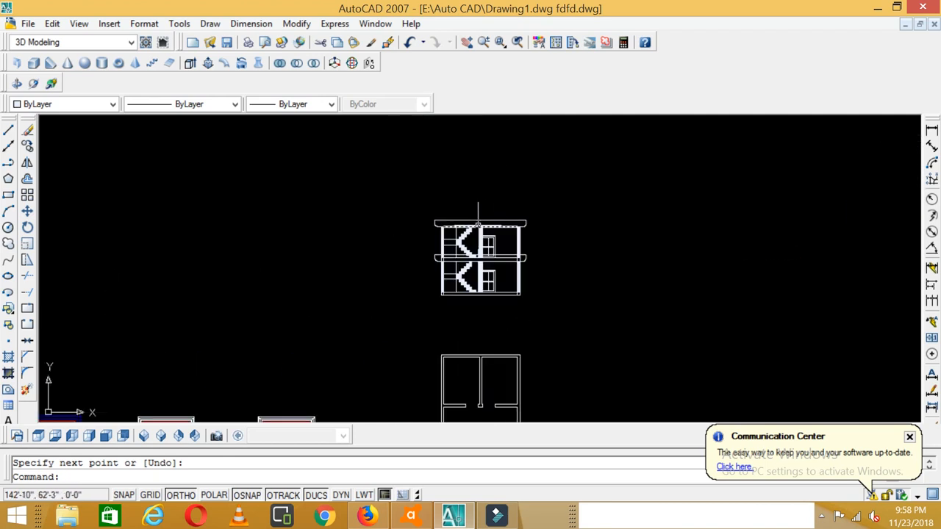
scroll(441, 222, down, 4)
scroll(443, 224, up, 3)
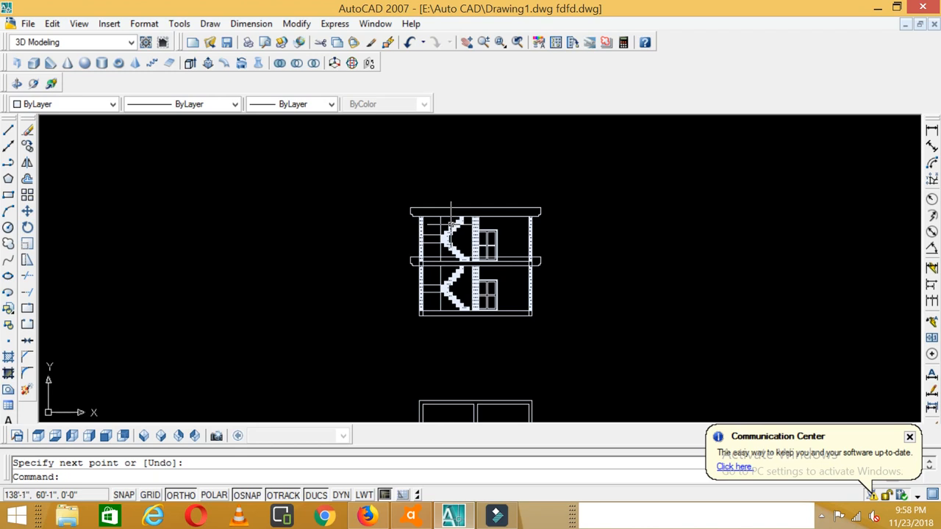
scroll(450, 221, down, 3)
scroll(450, 228, up, 6)
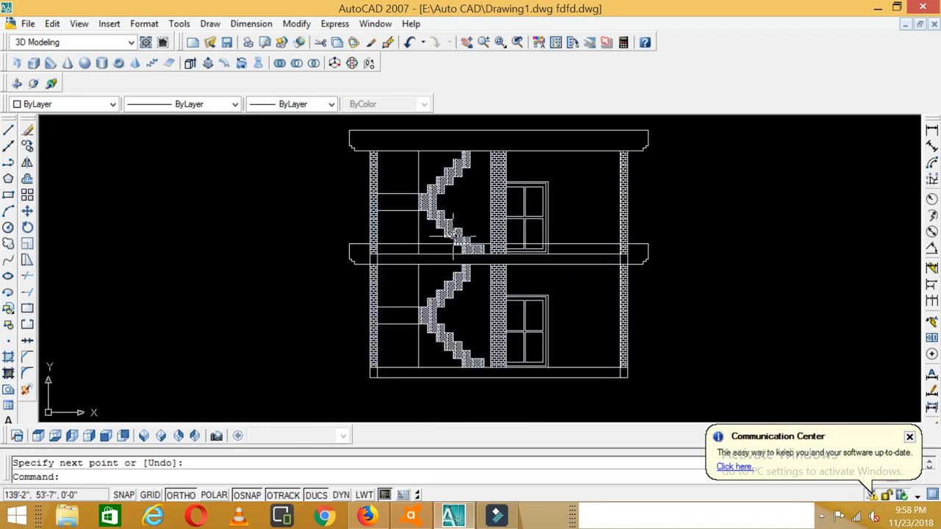